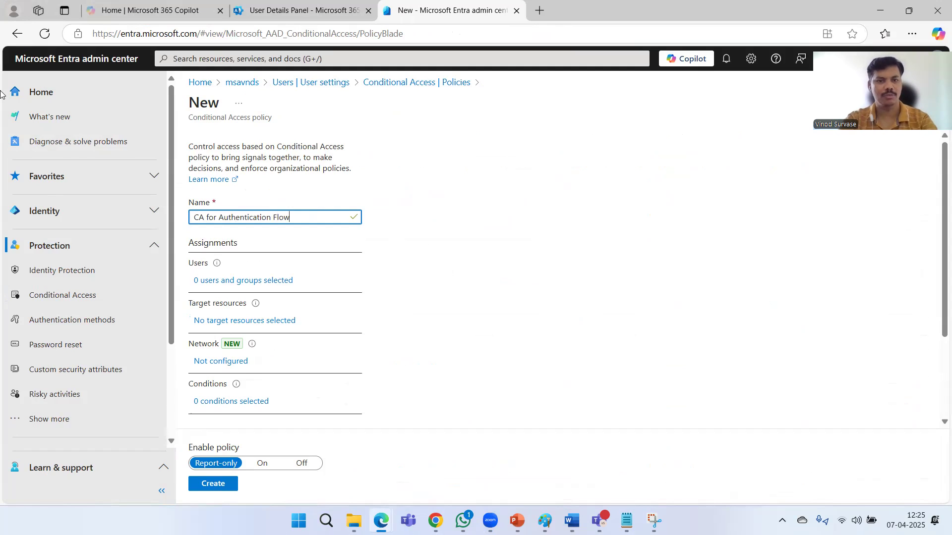
Step: Set the policy's user assignment to include selected users and groups, with the Users and groups option enabled
key("ctrl+a")
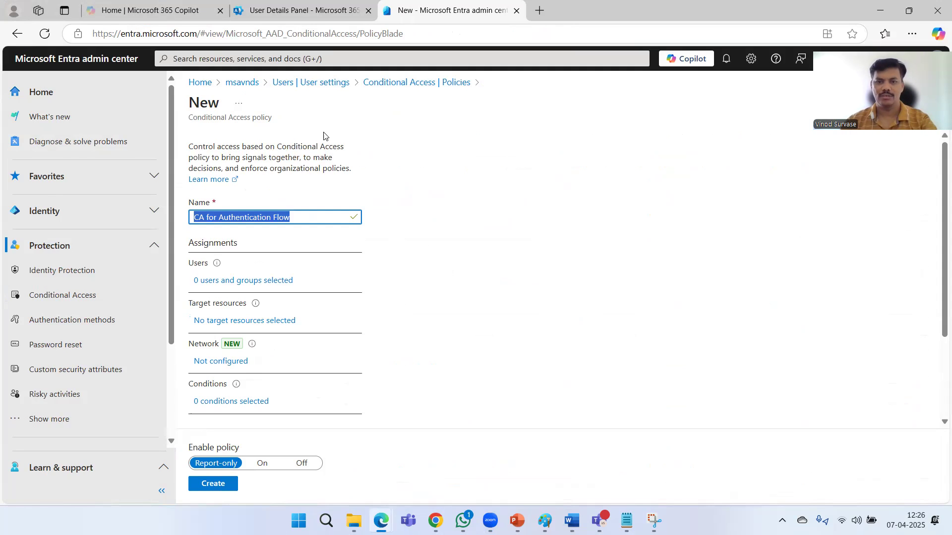
left_click(427, 214)
left_click(257, 281)
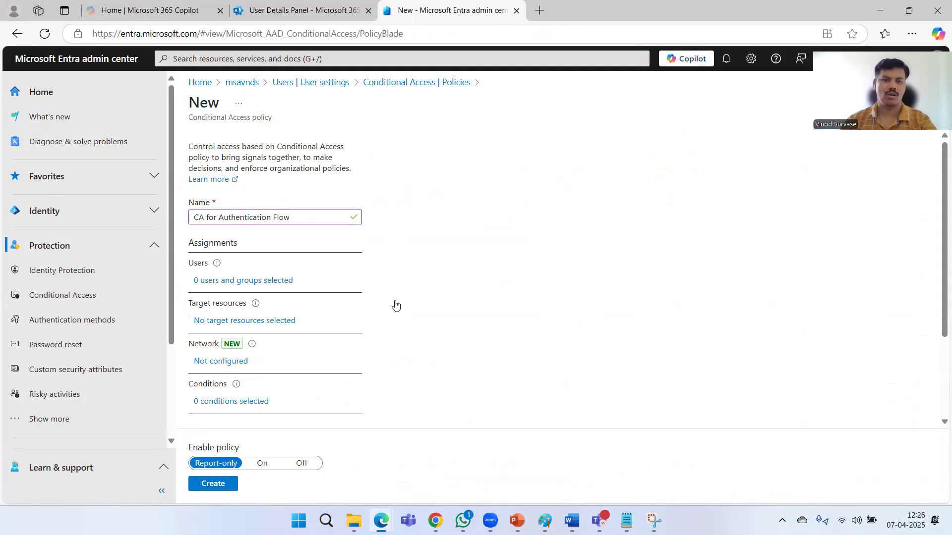
left_click(419, 263)
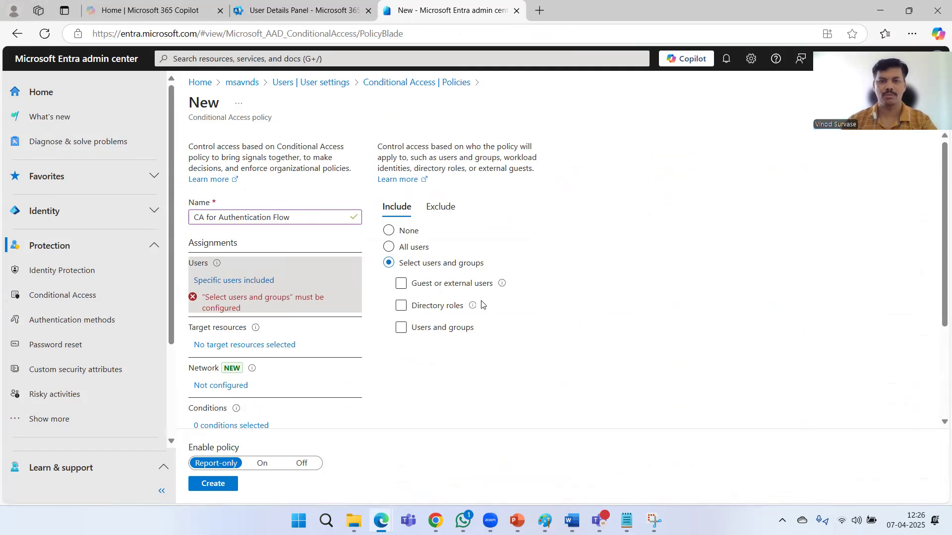
left_click(438, 328)
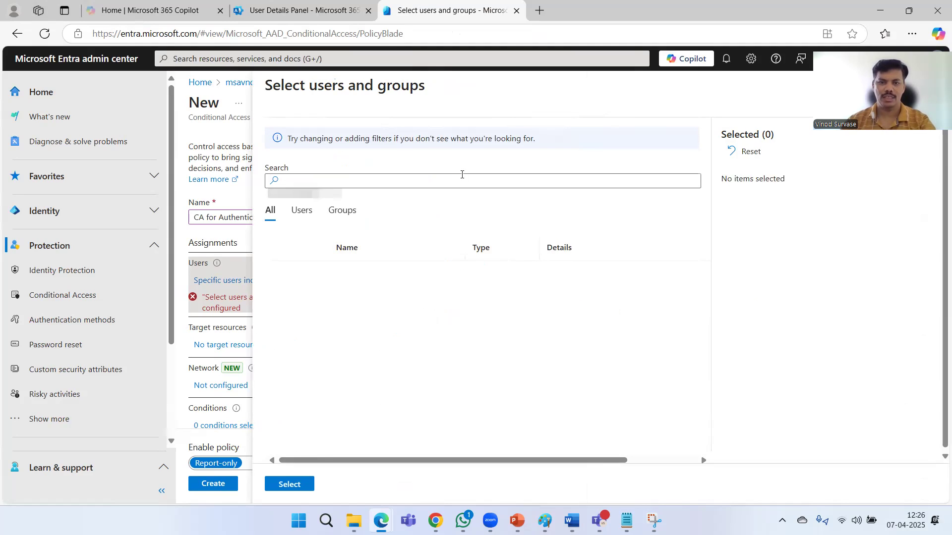
Step: Search for the test user by first name and add the first matching account to the policy's included users
left_click(462, 175)
type("john")
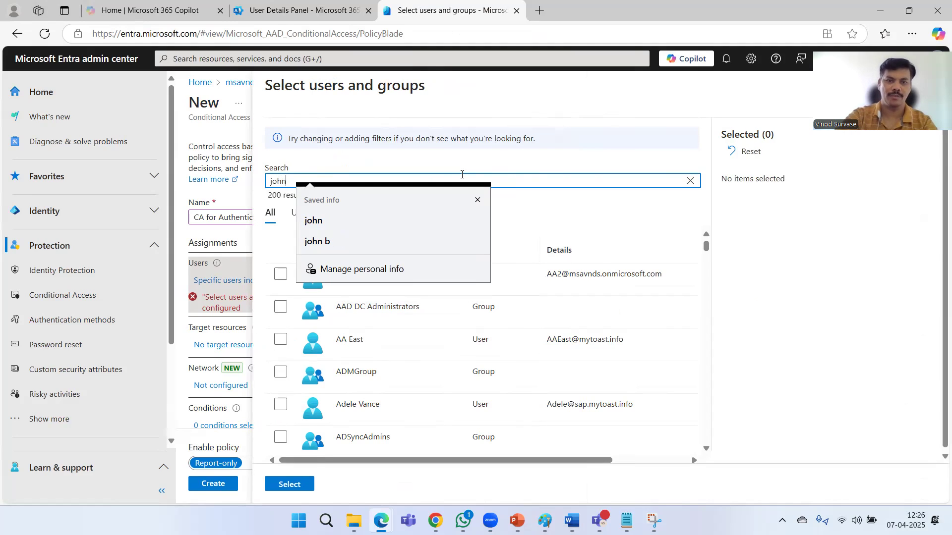
left_click(610, 222)
left_click(280, 274)
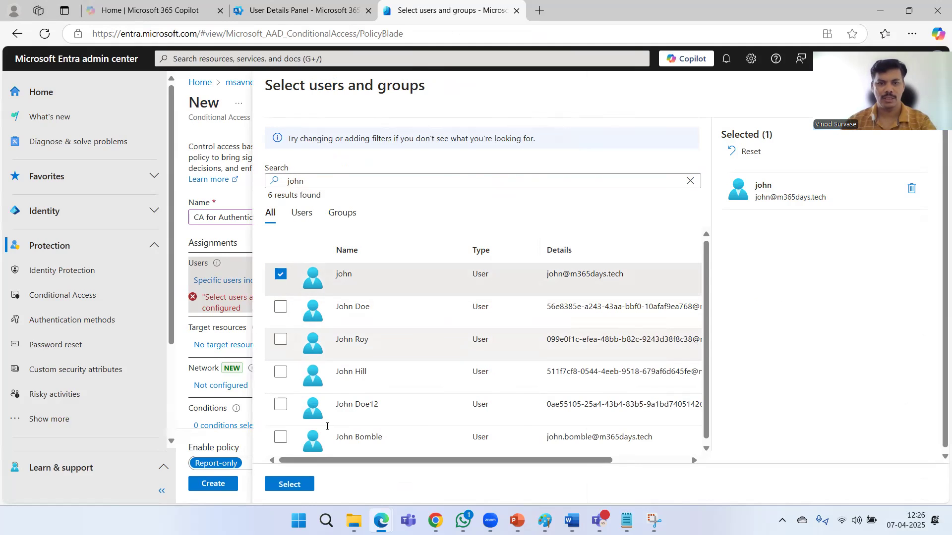
left_click(295, 485)
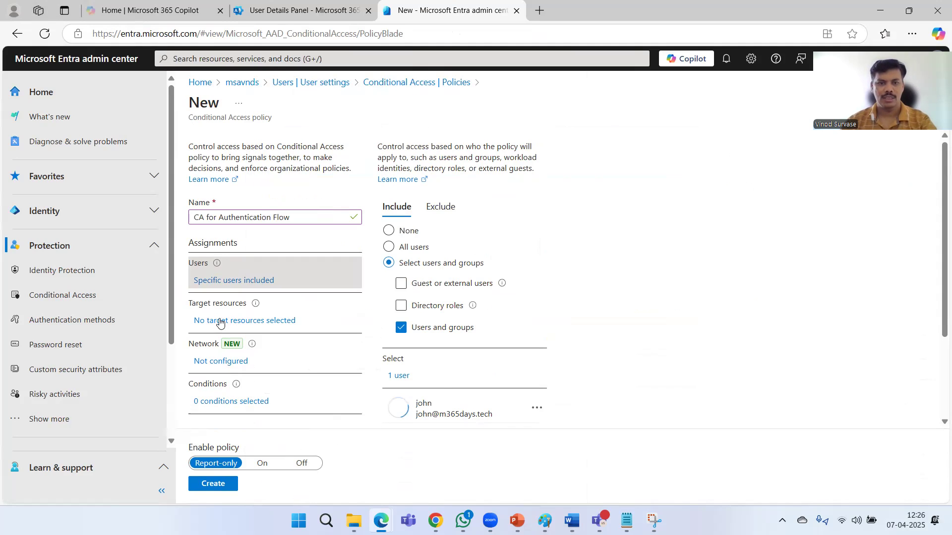
Step: Set the policy's target resources to include All resources (formerly 'All cloud apps')
left_click(322, 317)
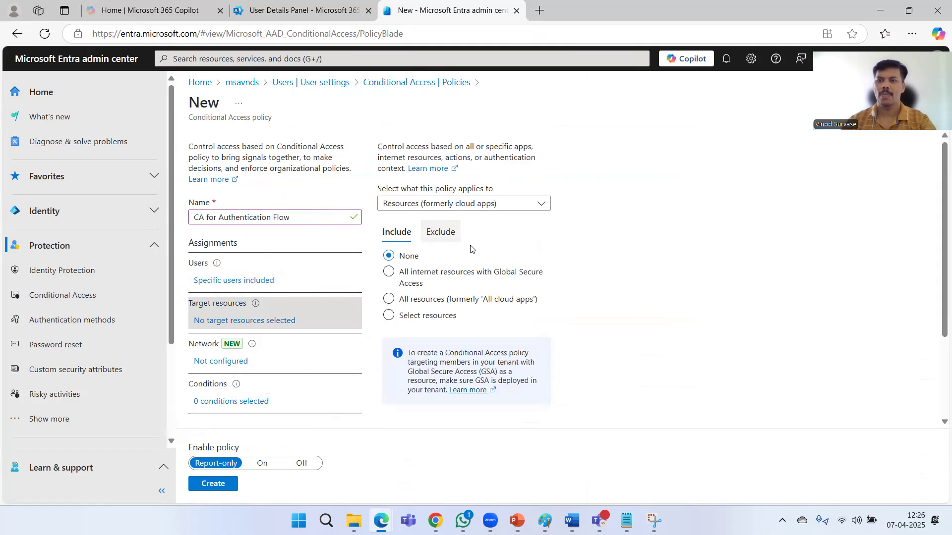
scroll(436, 240, "down", 1)
left_click(434, 241)
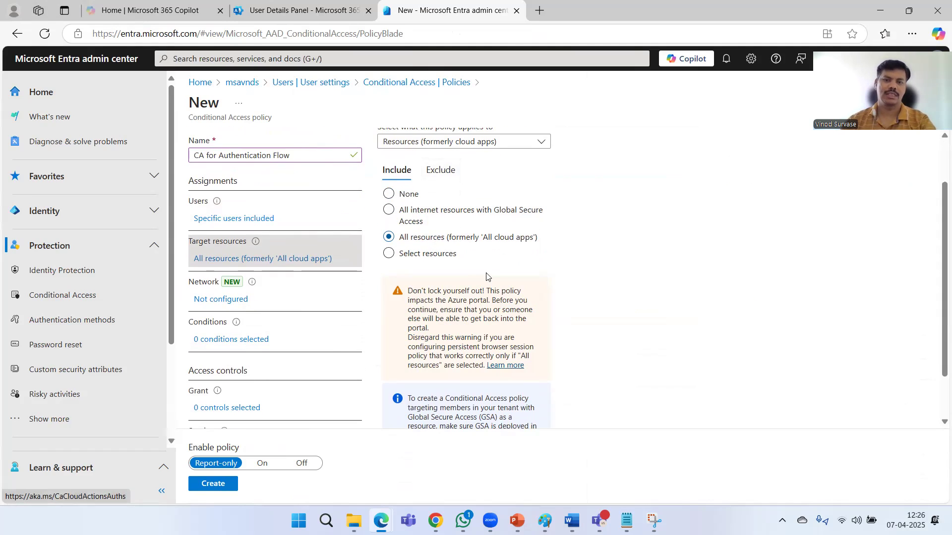
left_click(392, 253)
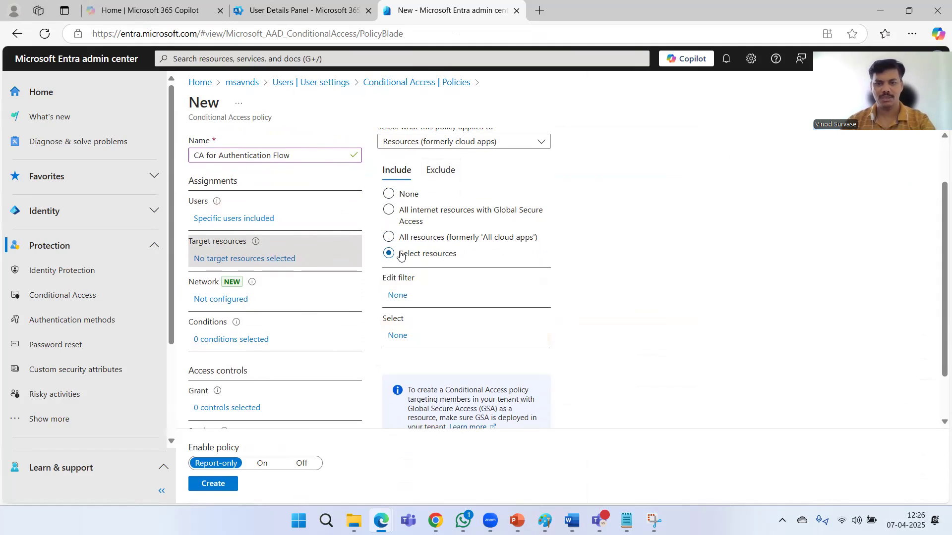
left_click(417, 238)
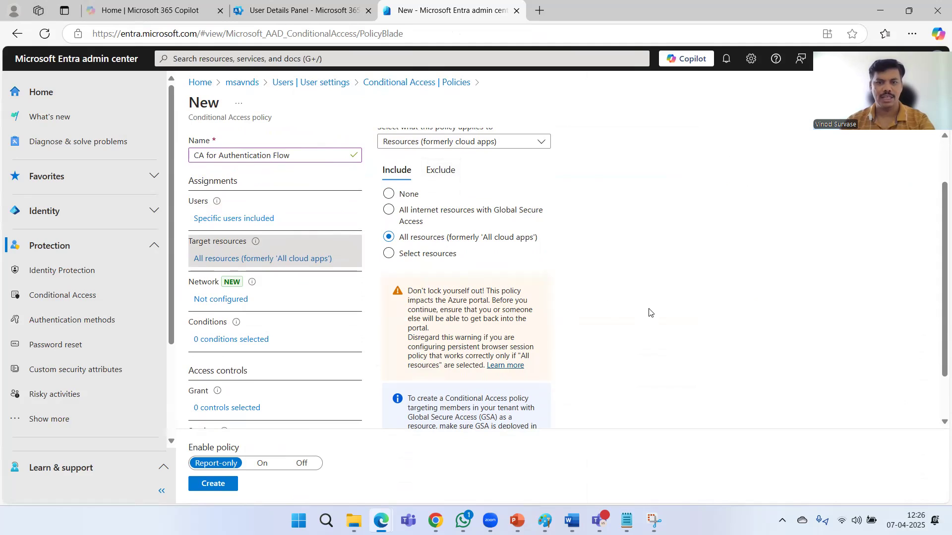
Step: Review the policy's lockout warning, included users and target resources
scroll(651, 312, "down", 1)
left_click_drag(408, 236, 522, 266)
left_click(709, 329)
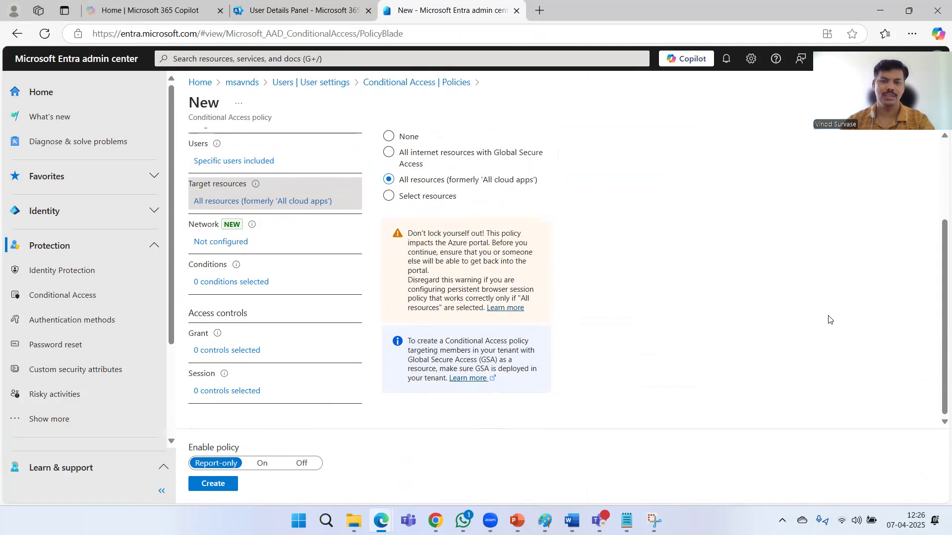
scroll(731, 335, "up", 2)
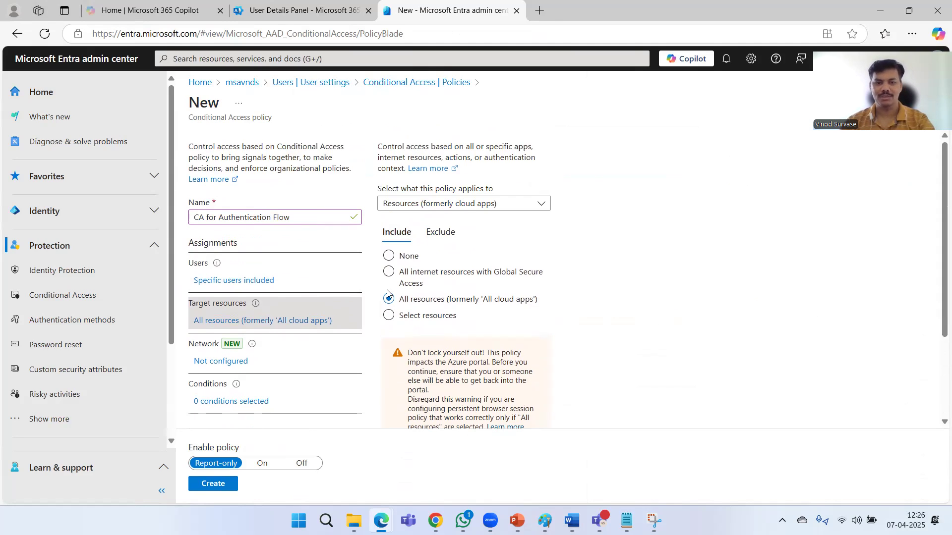
left_click(242, 283)
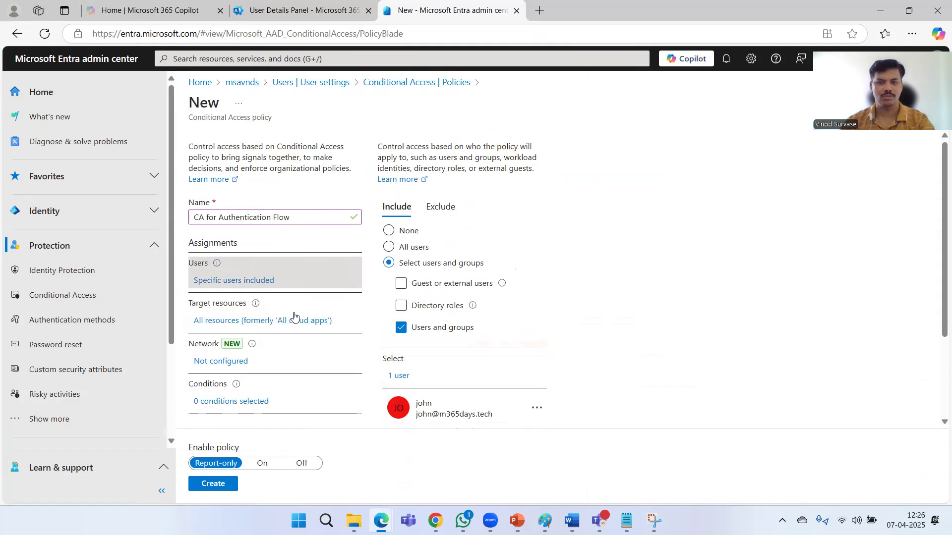
scroll(534, 330, "down", 2)
scroll(535, 332, "up", 2)
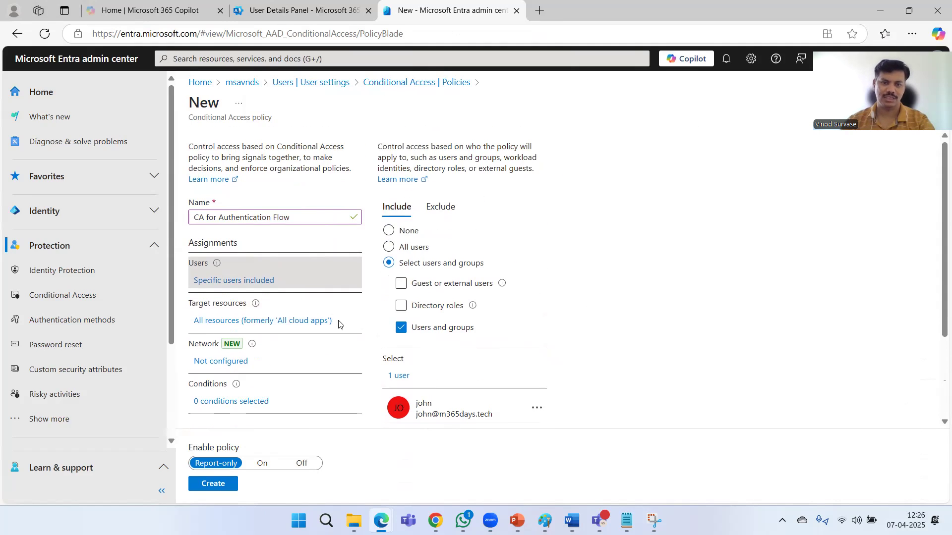
left_click(300, 323)
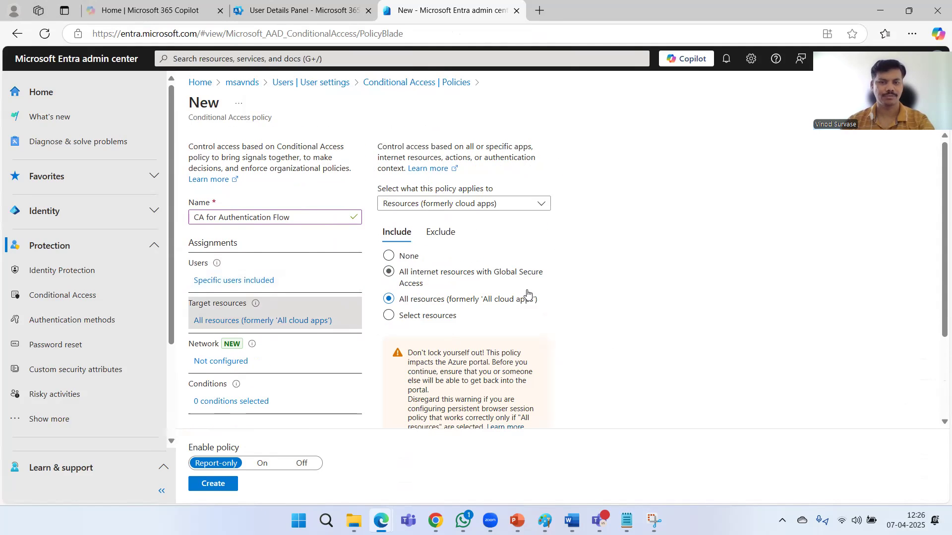
Step: Configure the Client apps condition for Browser and Mobile apps and desktop clients only, excluding Exchange ActiveSync clients and Other clients
scroll(519, 330, "down", 2)
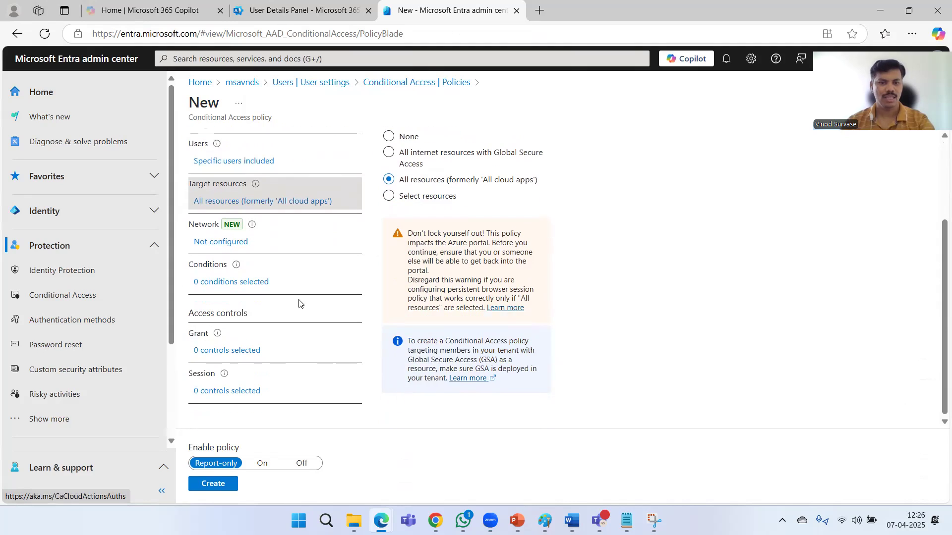
left_click(221, 281)
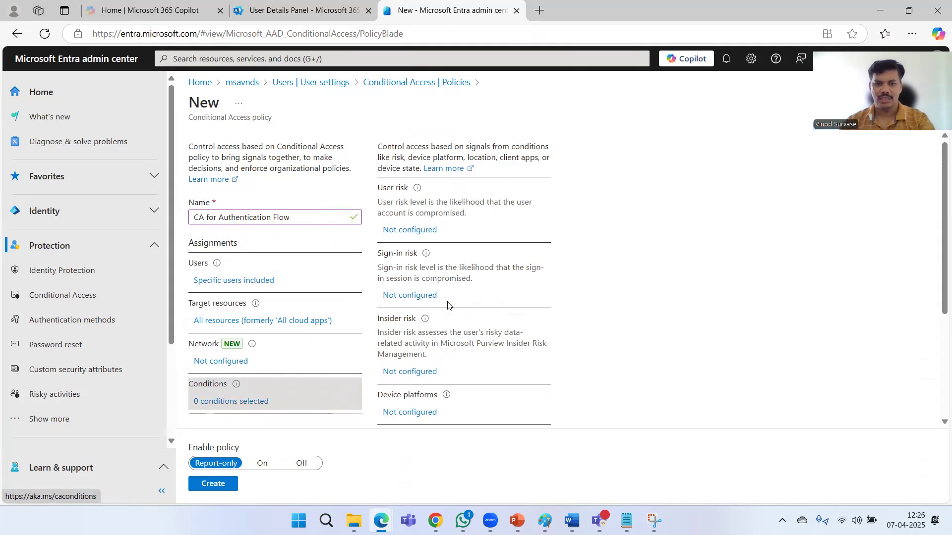
scroll(264, 323, "down", 2)
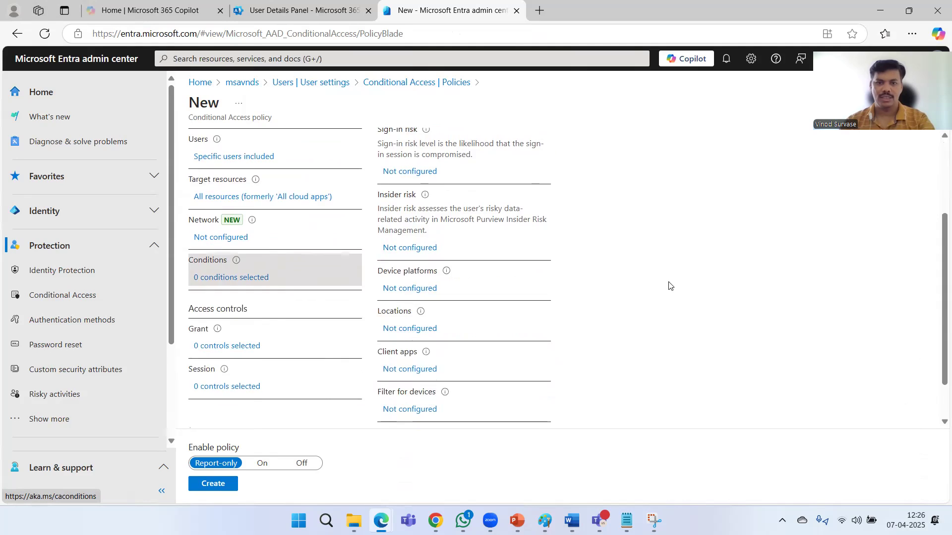
scroll(517, 200, "up", 2)
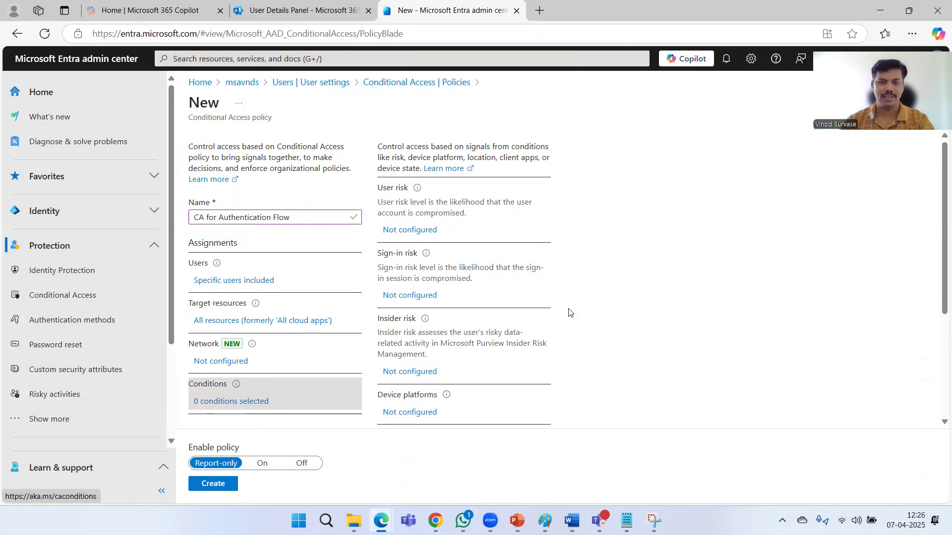
scroll(569, 312, "down", 1)
scroll(575, 332, "down", 2)
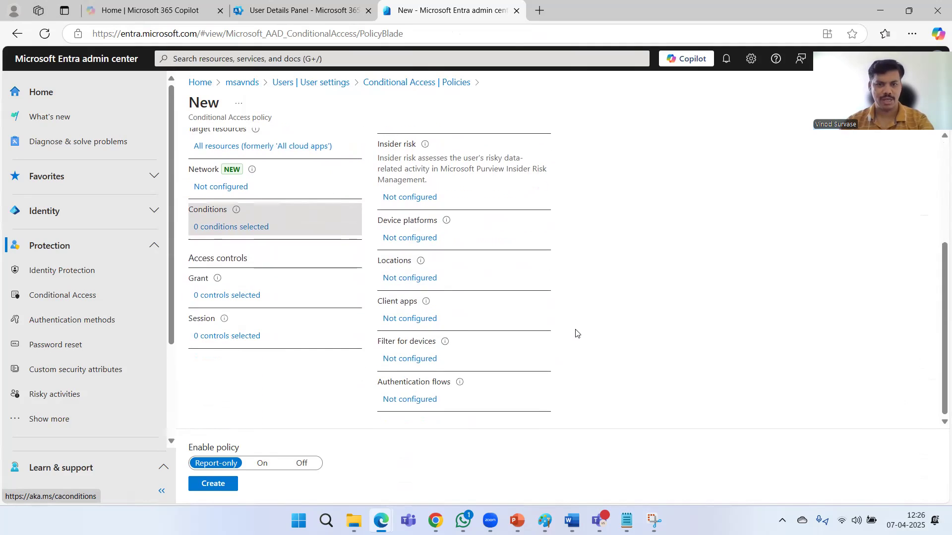
left_click(409, 321)
left_click(797, 187)
left_click(783, 333)
left_click(782, 354)
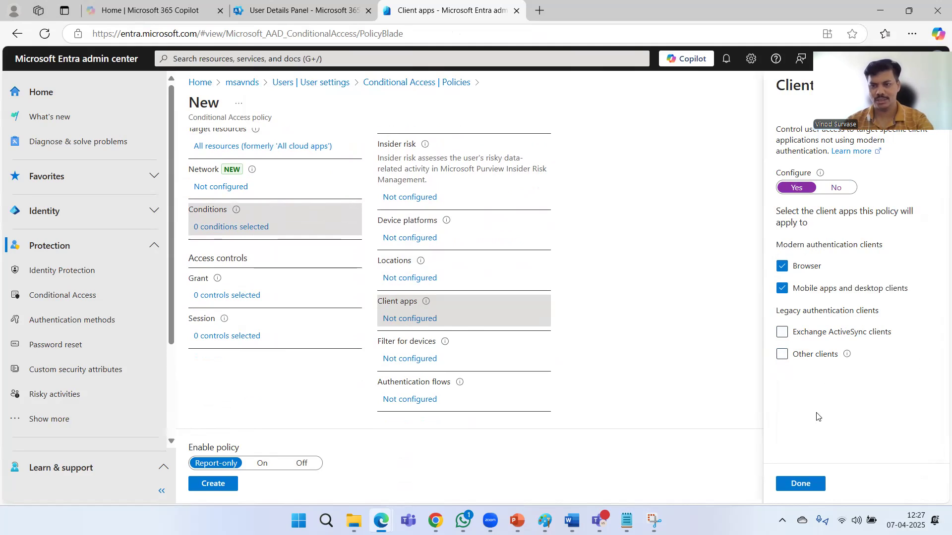
left_click(810, 486)
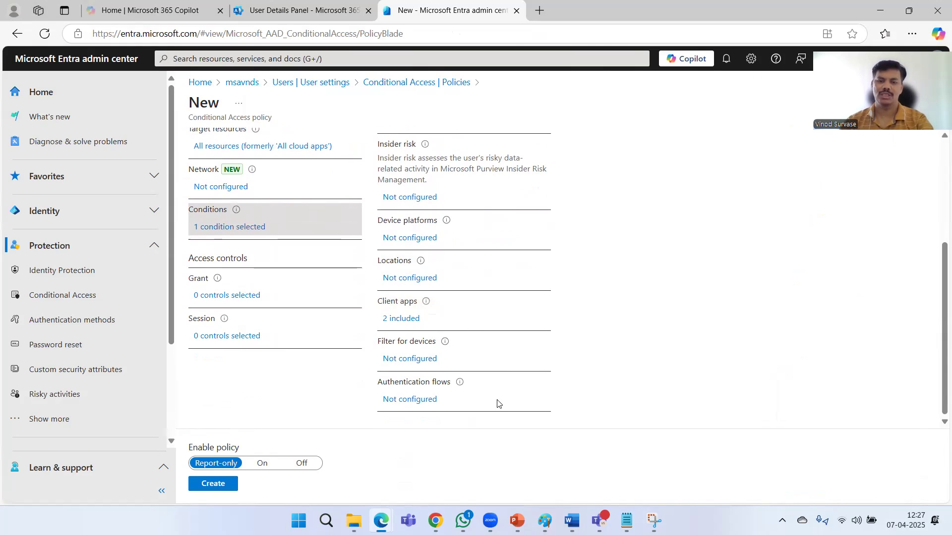
Step: Configure the Authentication flows condition with only Device code flow as the transfer method and save it
left_click(412, 400)
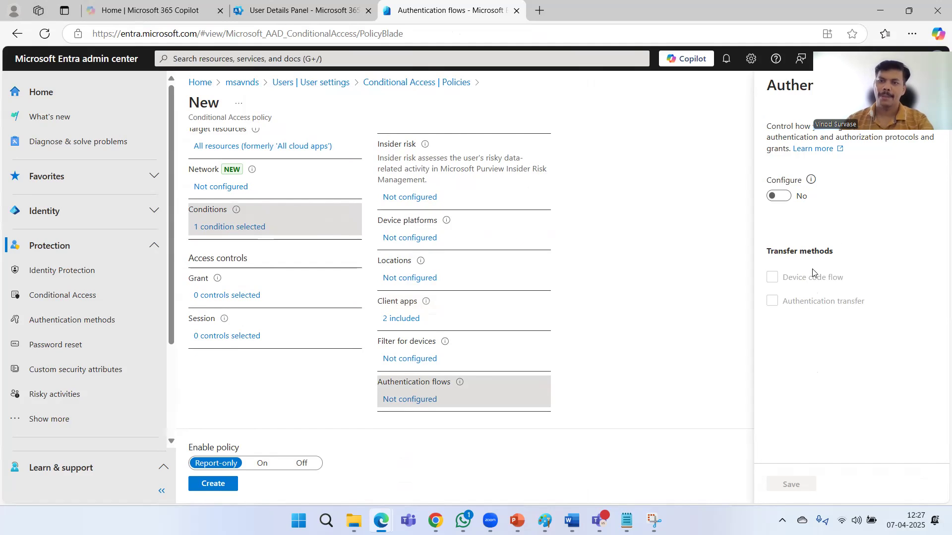
left_click(781, 196)
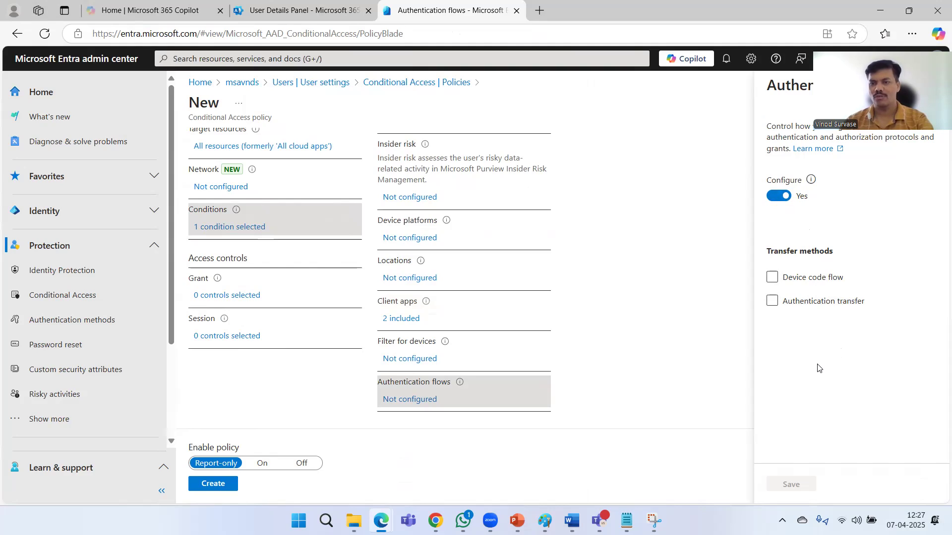
left_click(806, 305)
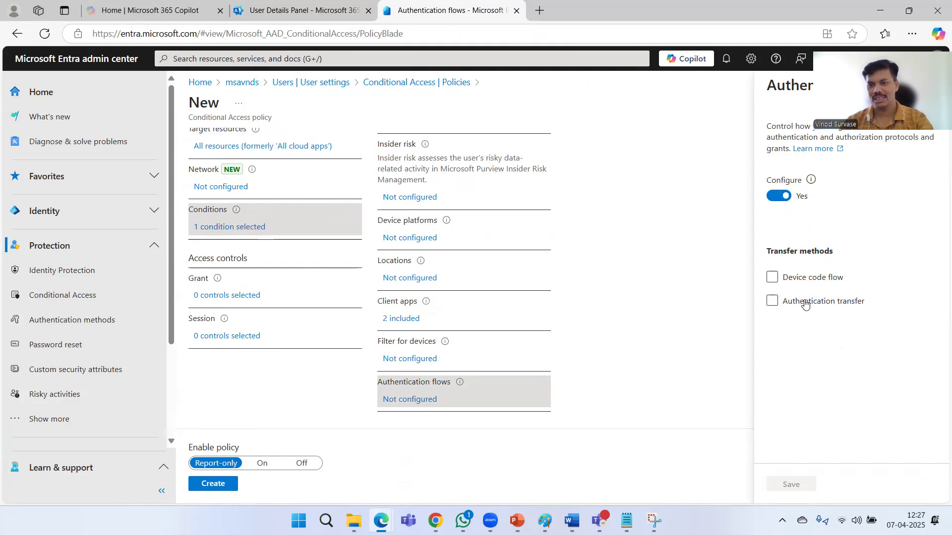
left_click(830, 309)
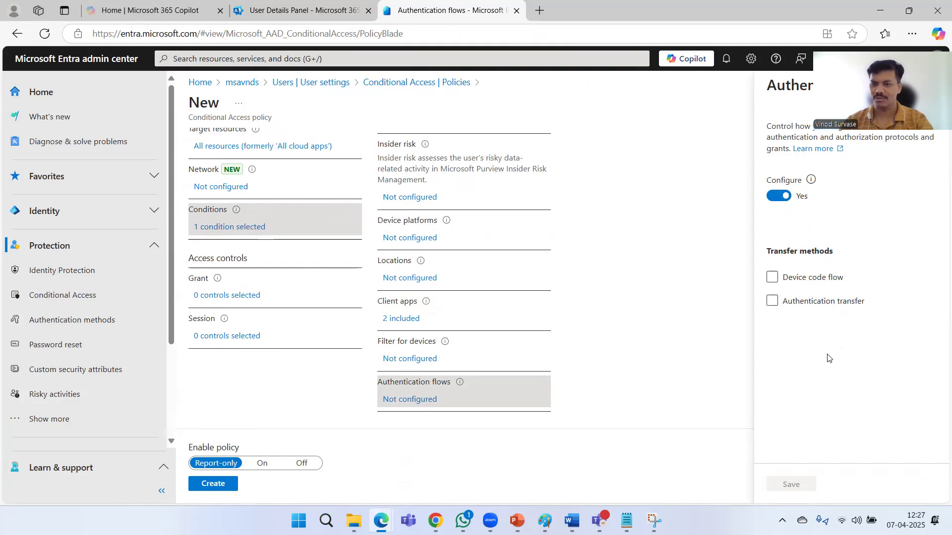
left_click(788, 307)
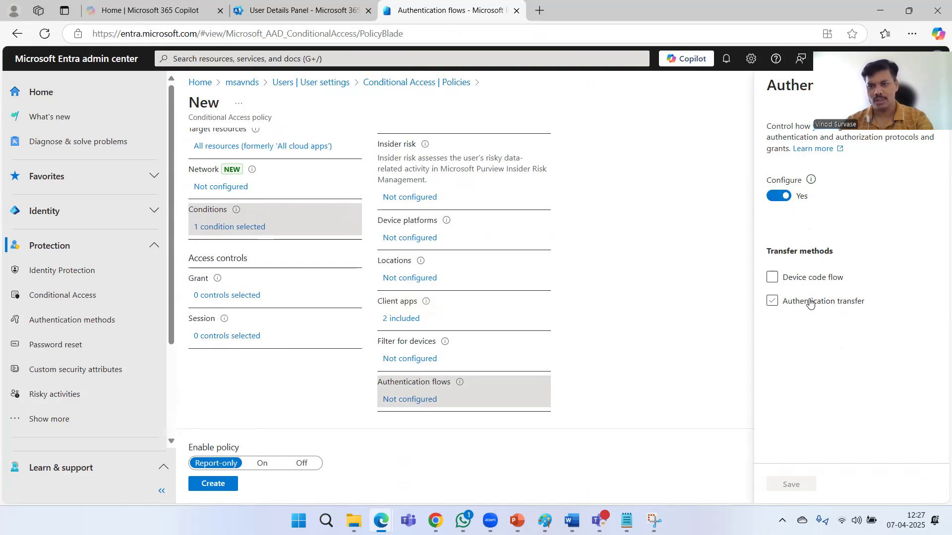
left_click(793, 309)
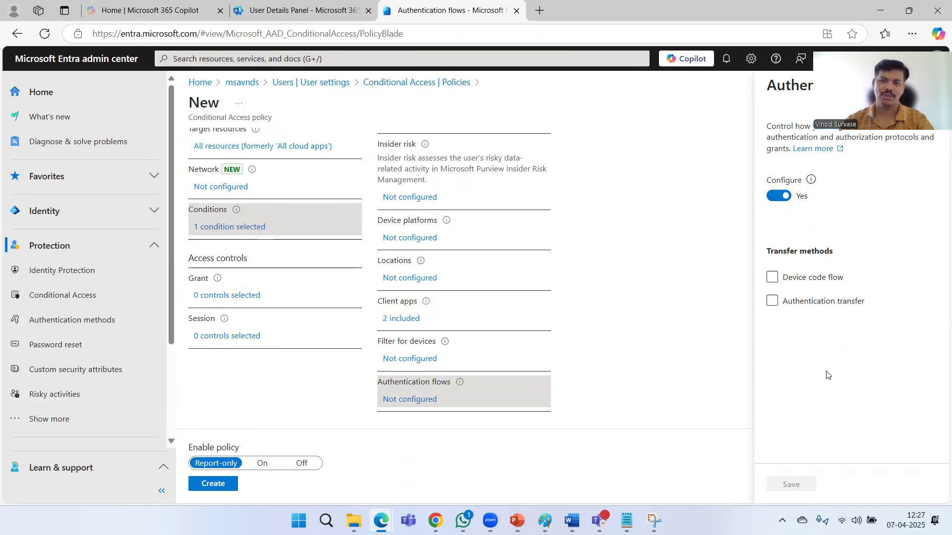
left_click(772, 278)
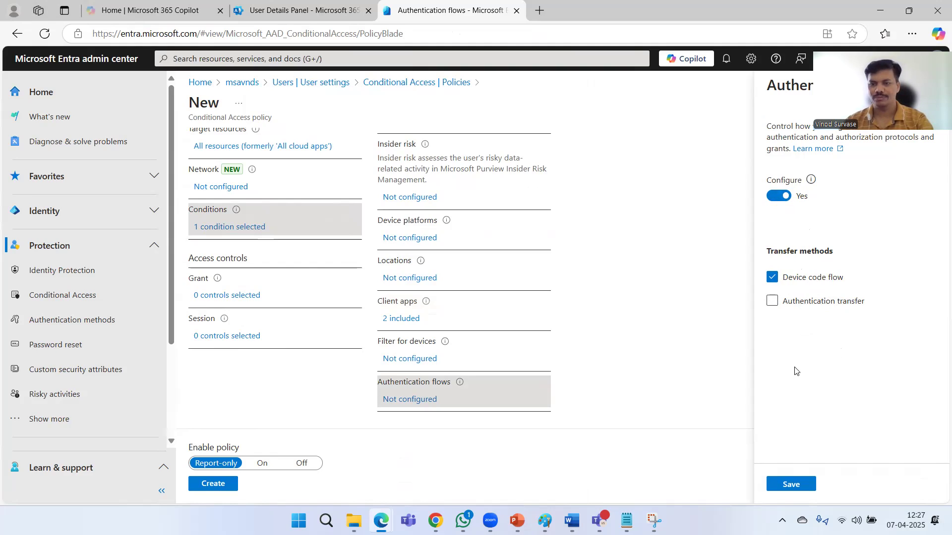
left_click(791, 484)
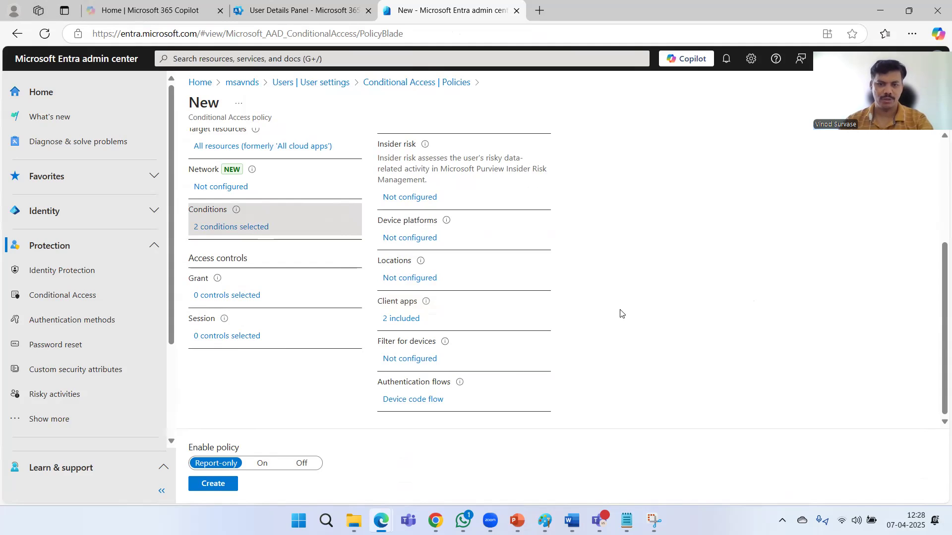
Step: Grant access with Require multifactor authentication, and set multiple controls to Require one of the selected controls
left_click(231, 296)
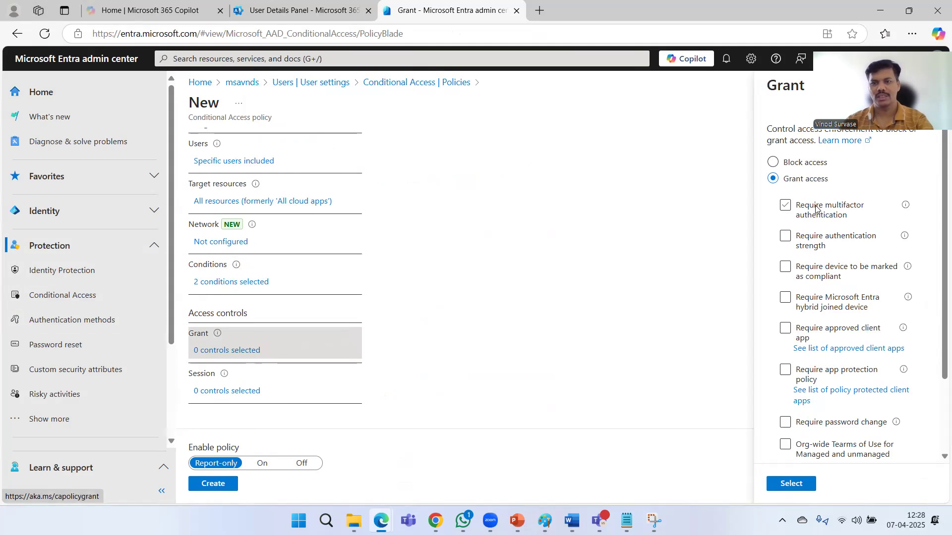
left_click(785, 206)
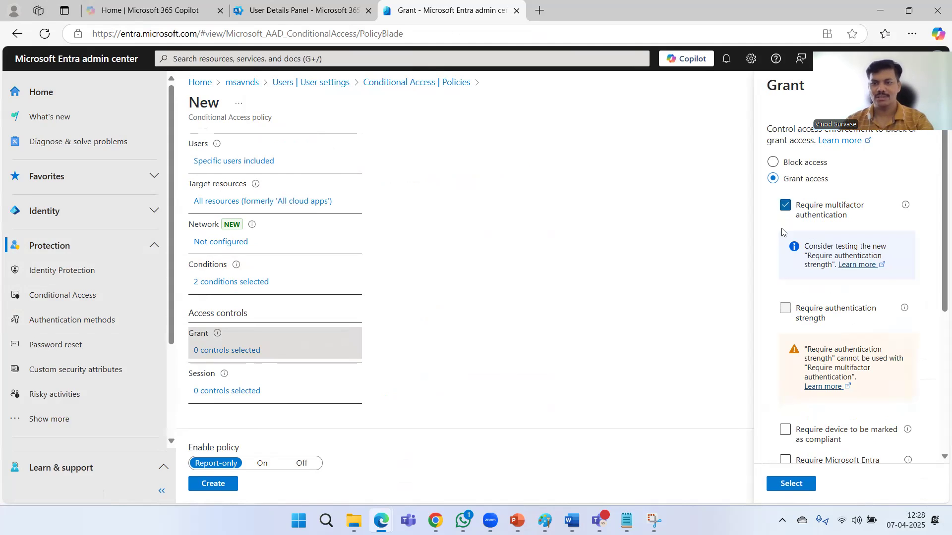
scroll(776, 323, "down", 5)
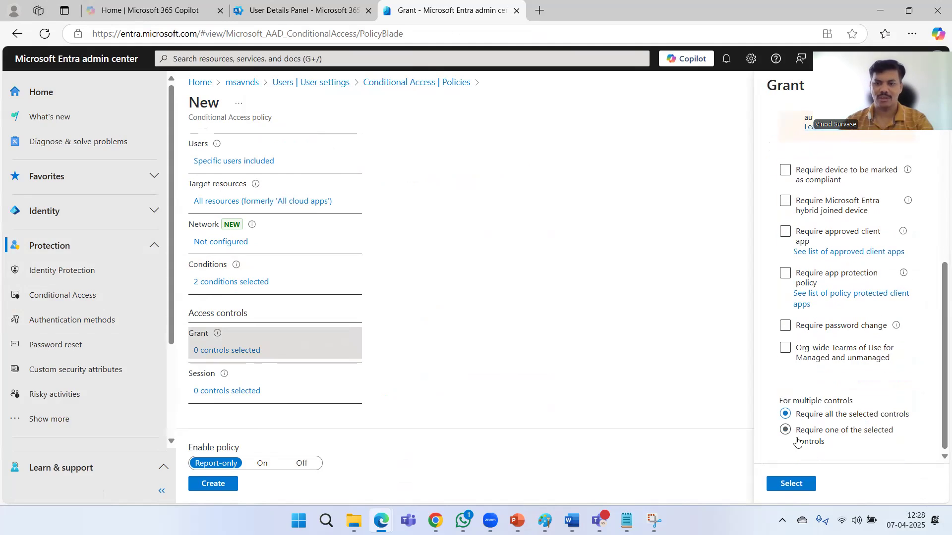
left_click(797, 442)
left_click(803, 485)
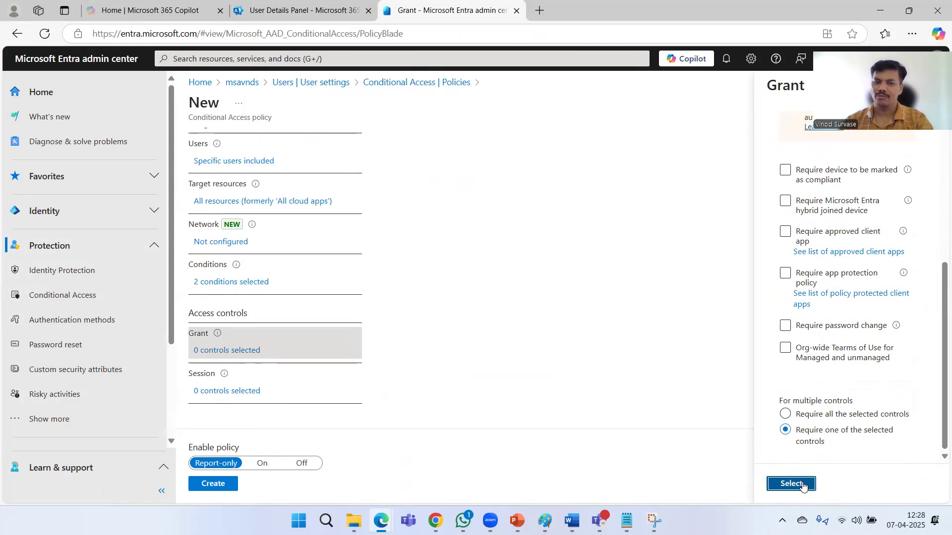
Step: Enable the Persistent browser session control for the policy's session and set it to Never persistent
left_click(197, 391)
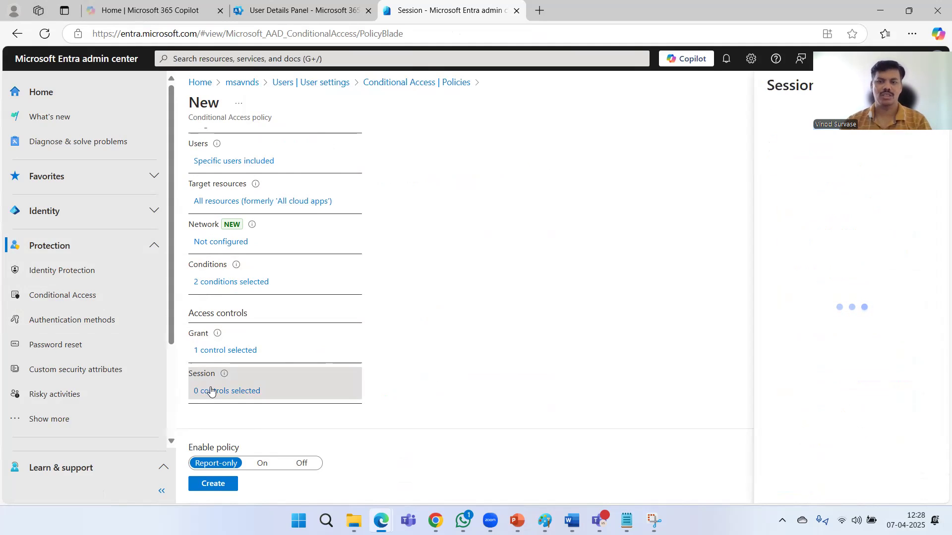
mouse_move(224, 375)
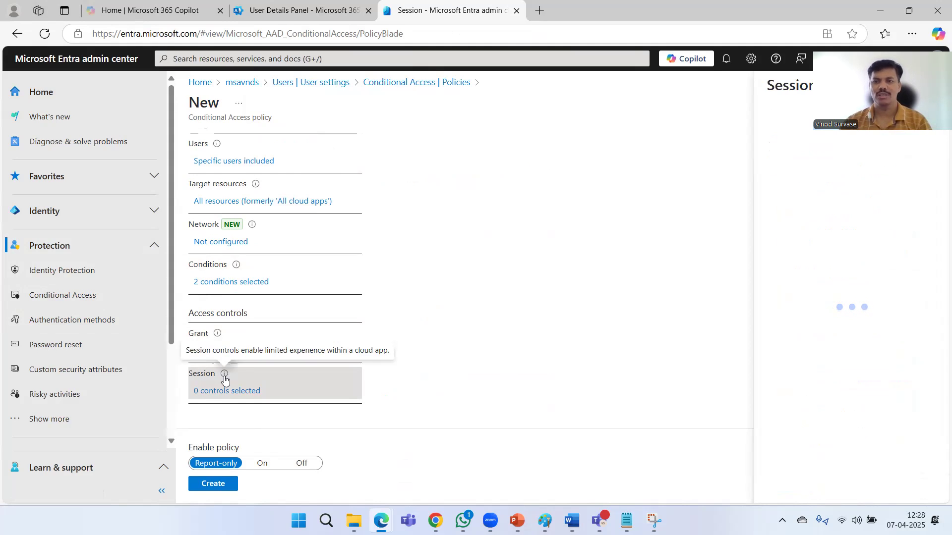
left_click(820, 287)
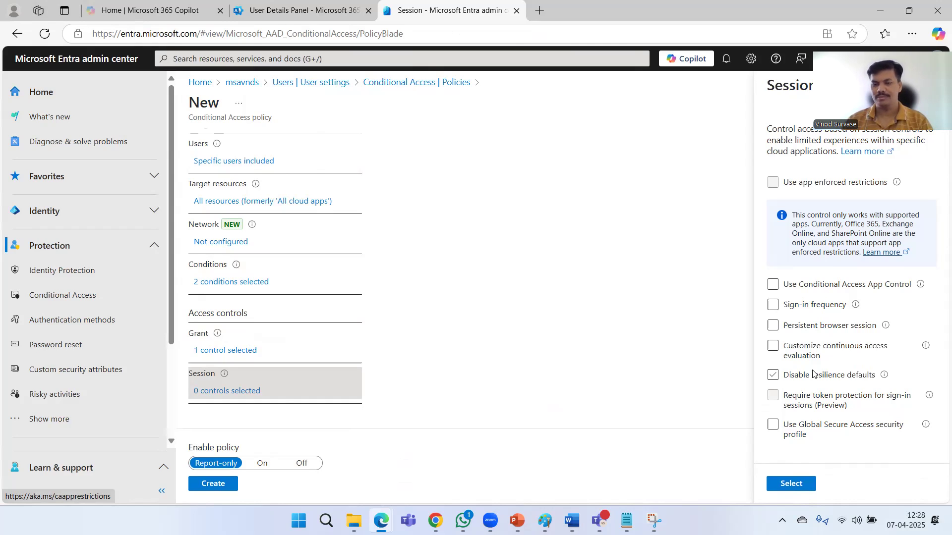
left_click(795, 324)
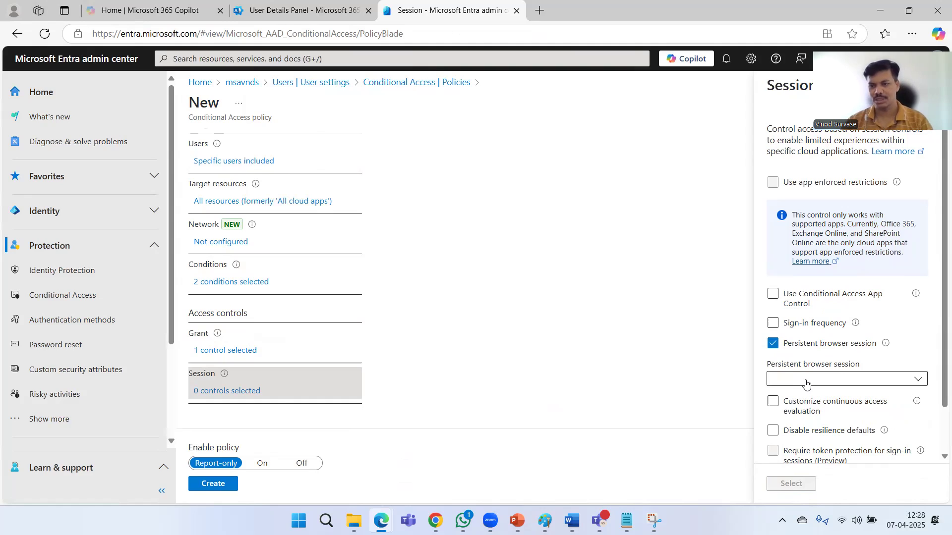
left_click(807, 385)
left_click(813, 416)
Step: Set the sign-in frequency to periodic reauthentication with a value of 1 and unit Hours, and save the session controls
left_click(778, 324)
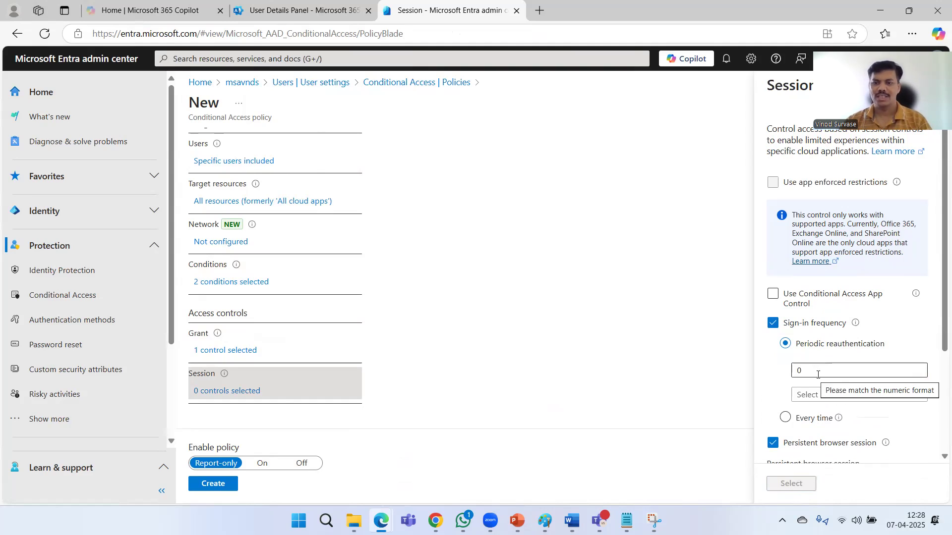
left_click(818, 394)
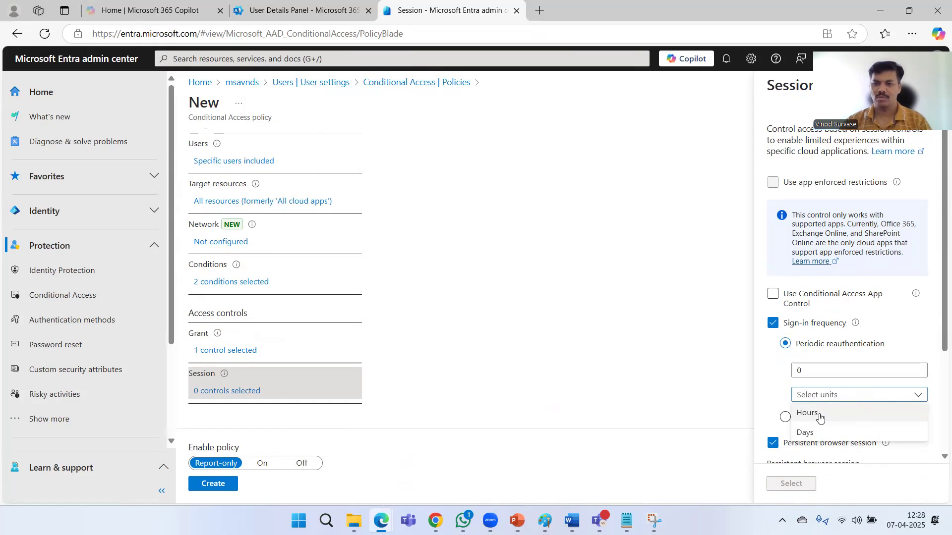
left_click(819, 418)
left_click_drag(800, 370, 778, 372)
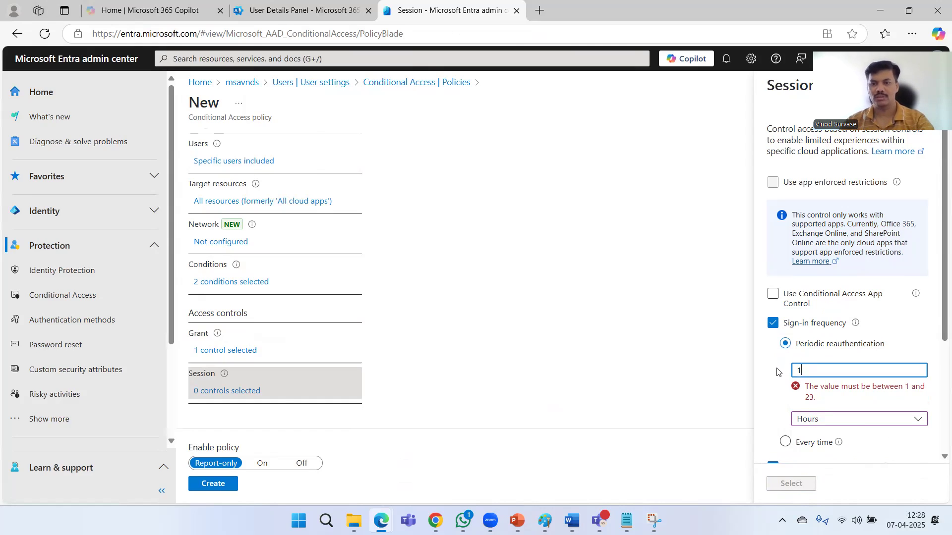
left_click(763, 370)
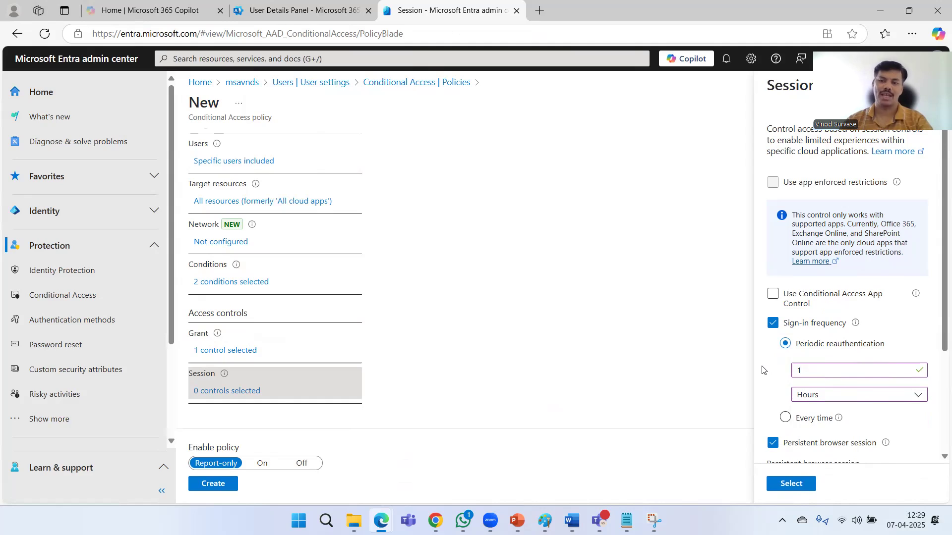
scroll(766, 377, "down", 3)
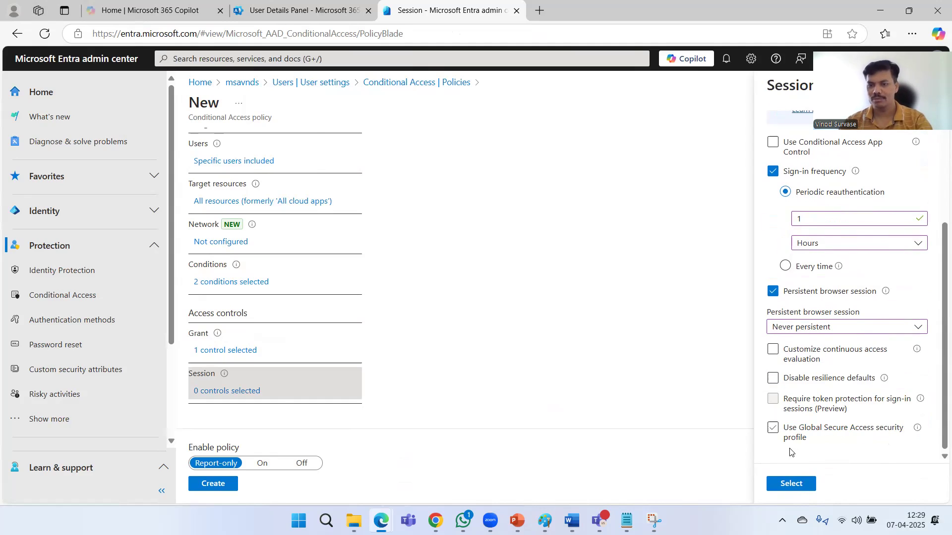
left_click(793, 484)
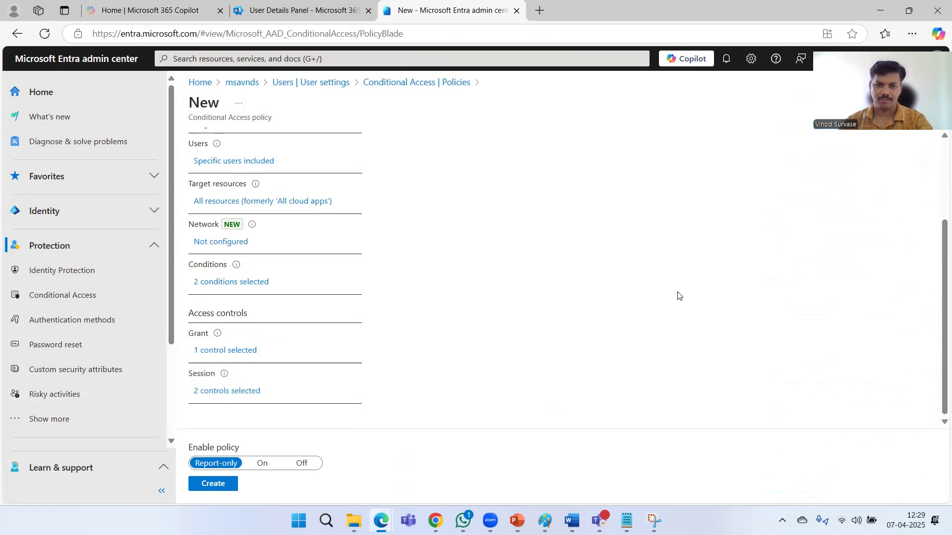
Step: Set Enable policy to On, check the policy's settings and create the policy
left_click(262, 466)
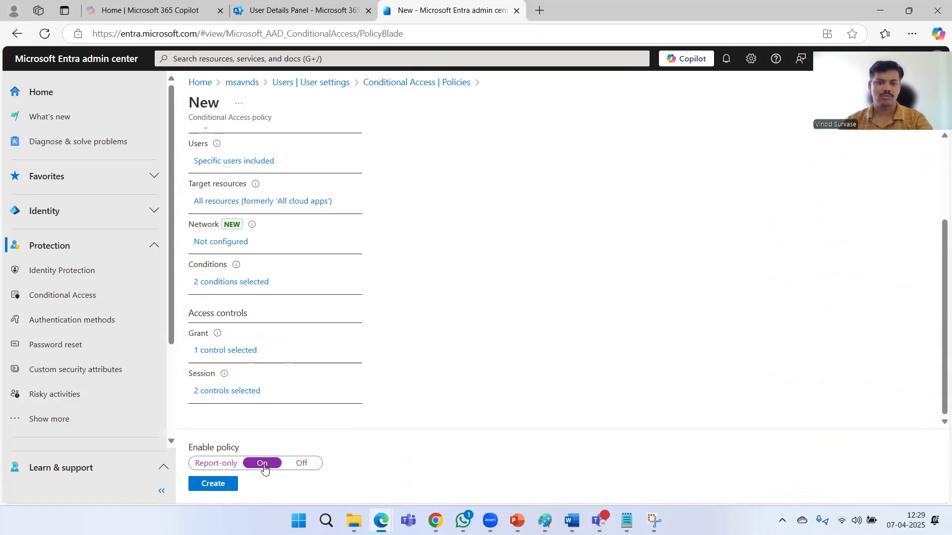
scroll(496, 295, "up", 3)
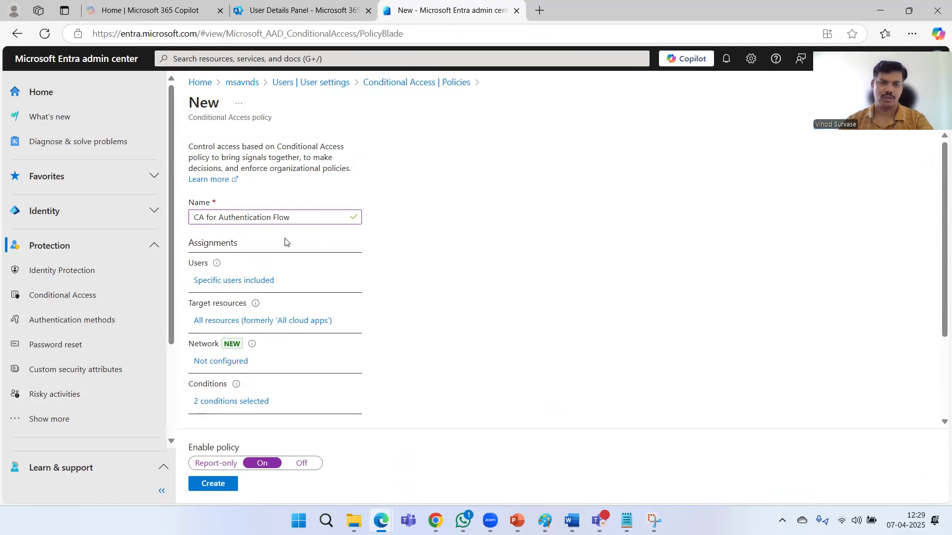
scroll(431, 278, "down", 3)
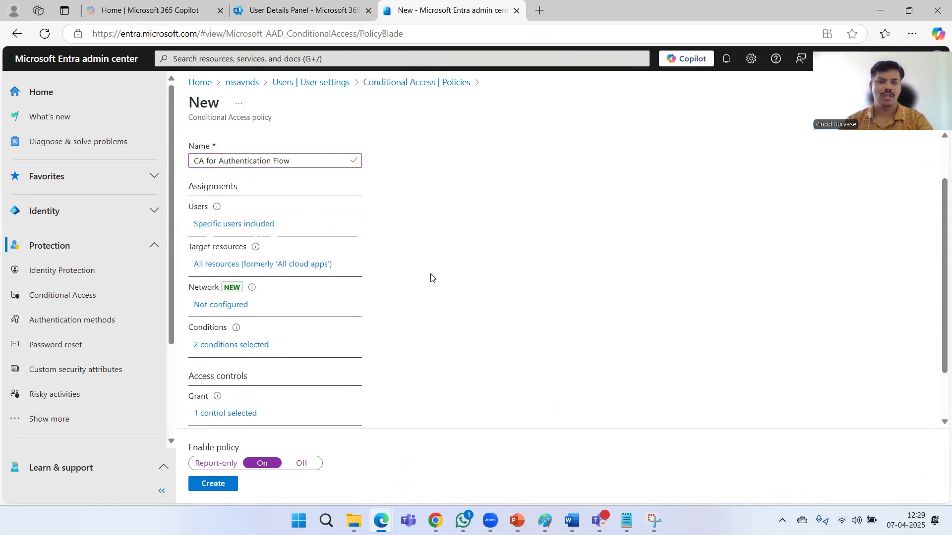
left_click(203, 487)
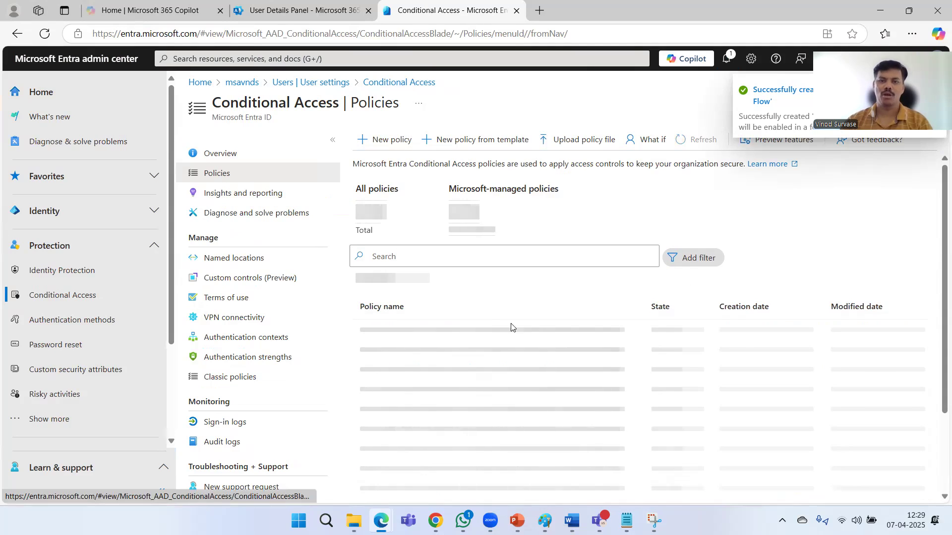
Step: Search the Conditional Access policies for "CA for Authentication Flow" and refresh the list
left_click(466, 253)
type("CA for Authentication Flow")
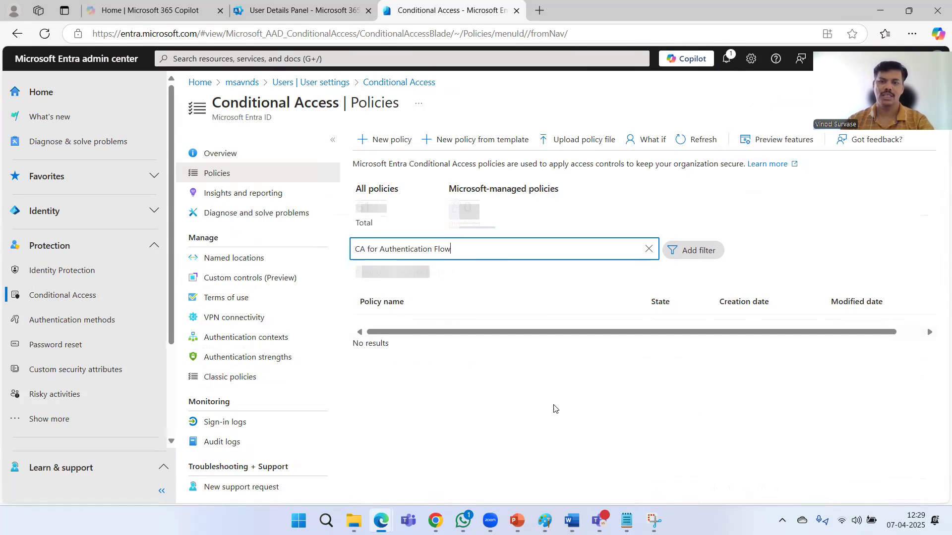
left_click(695, 149)
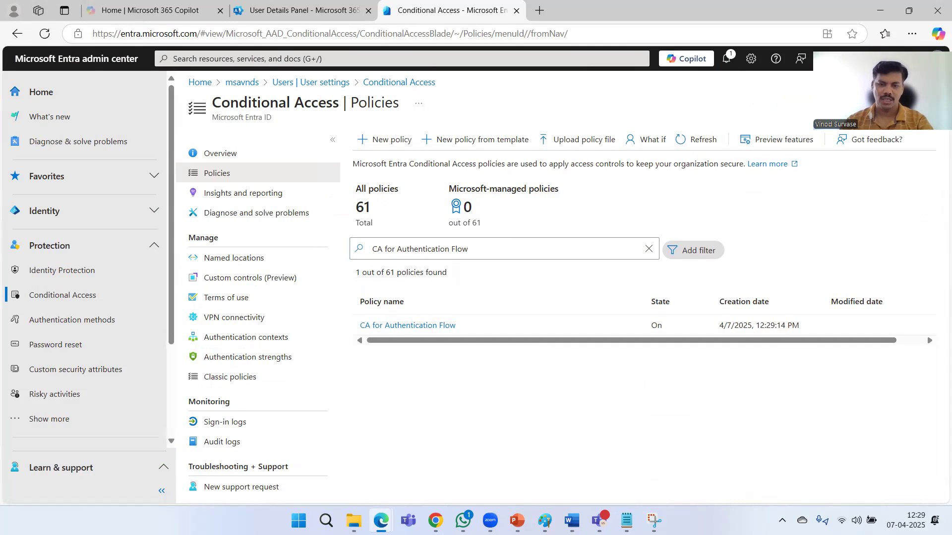
Step: Switch to the open private browser window, try signing in to Microsoft 365 and close that window
mouse_move(381, 520)
left_click(467, 455)
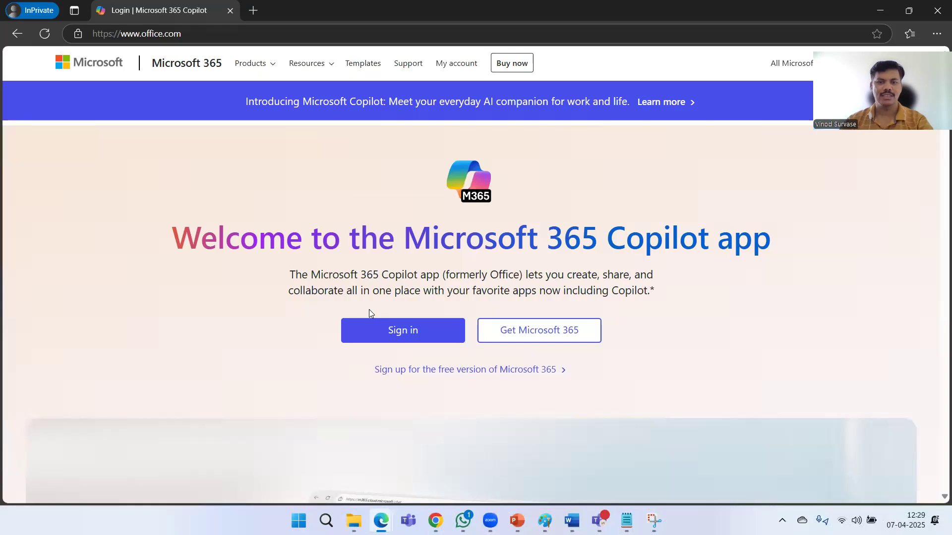
left_click(384, 331)
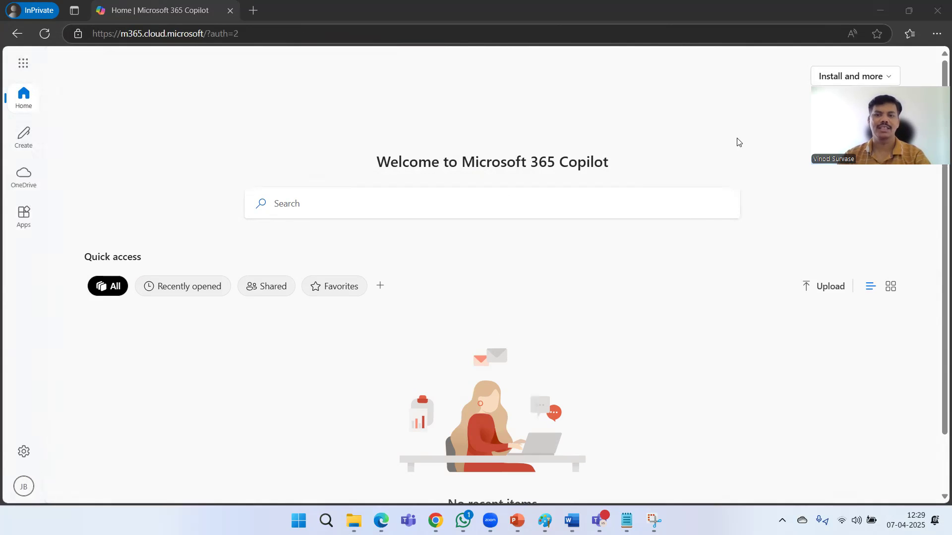
left_click(709, 133)
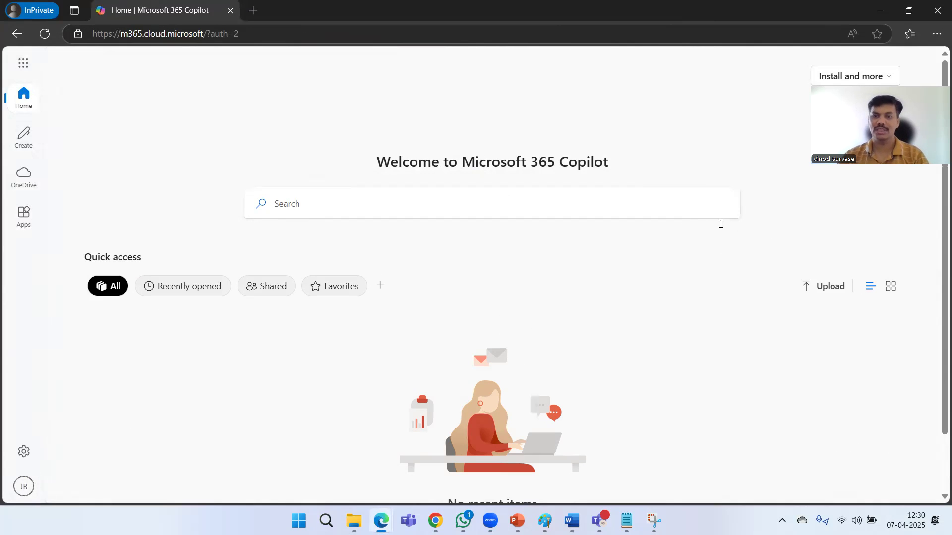
left_click(937, 10)
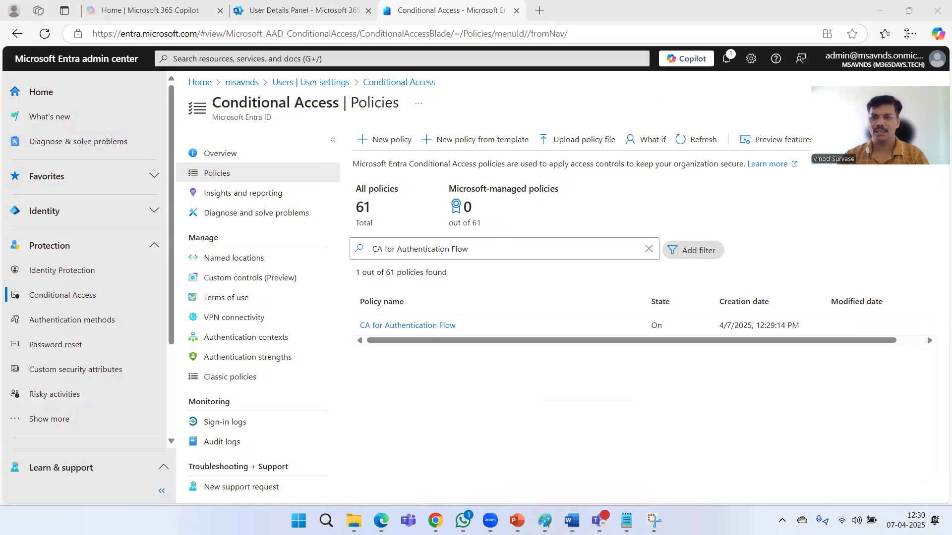
Step: Open a fresh private browser window, bring up the Microsoft sign-in page for office.com and dismiss the saved password suggestions
key("ctrl+shift+n")
type("off")
key("Return")
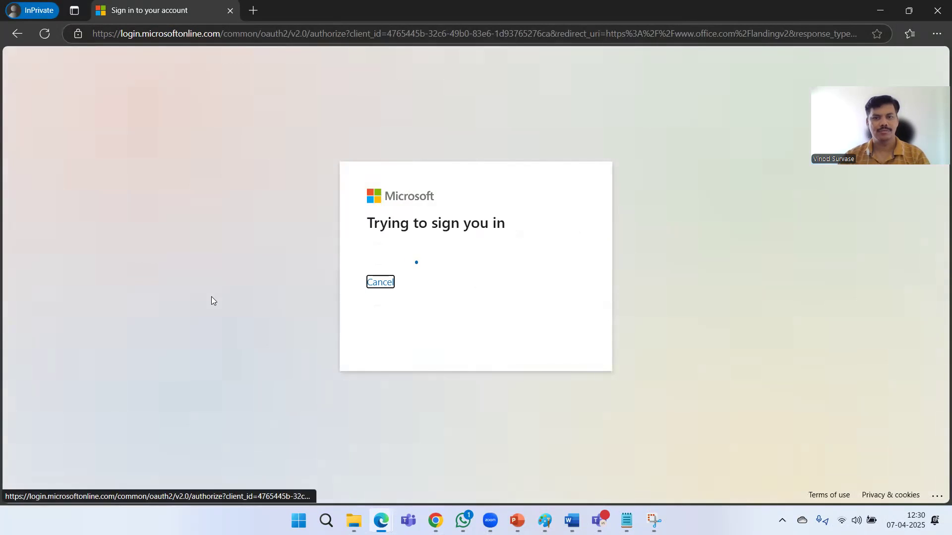
left_click(410, 228)
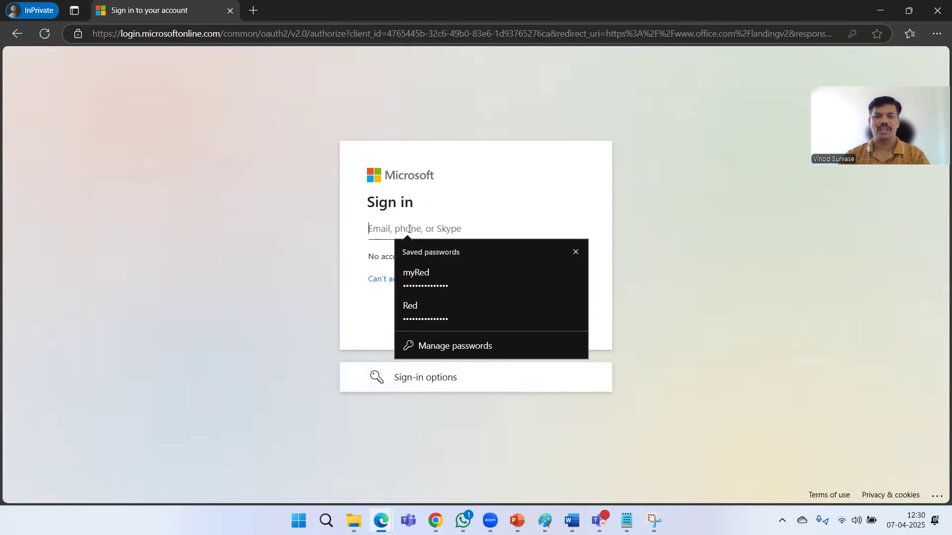
left_click(540, 179)
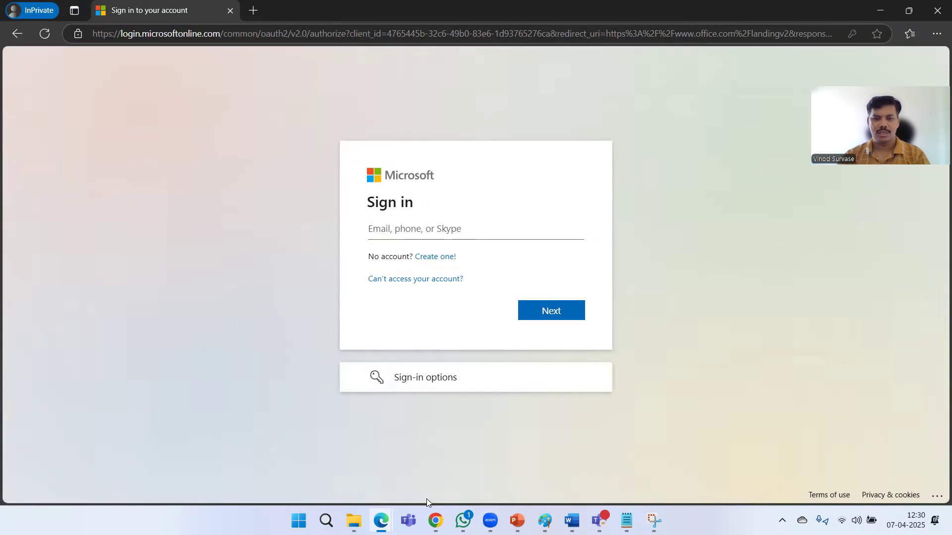
Step: Copy the test user's username from the Microsoft 365 admin center and submit it on the private window's sign-in page
left_click(380, 521)
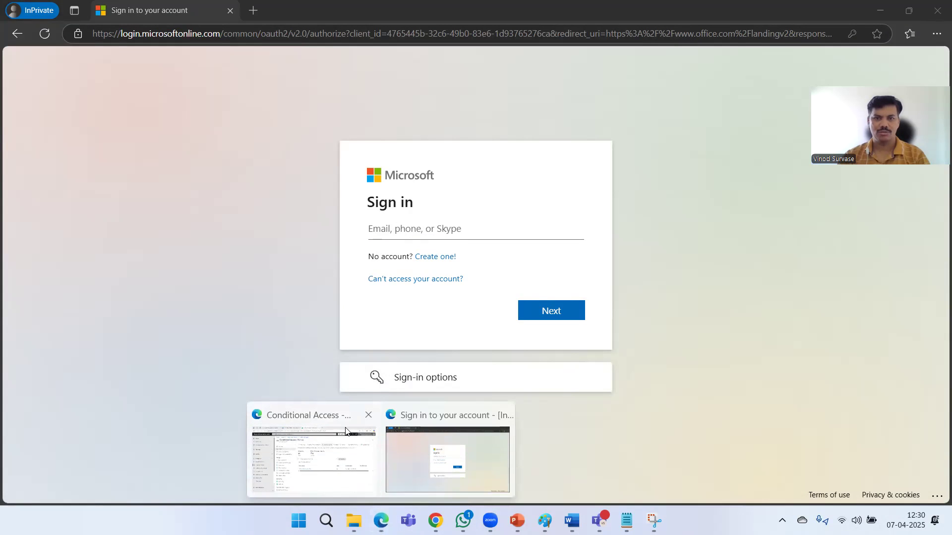
left_click(346, 431)
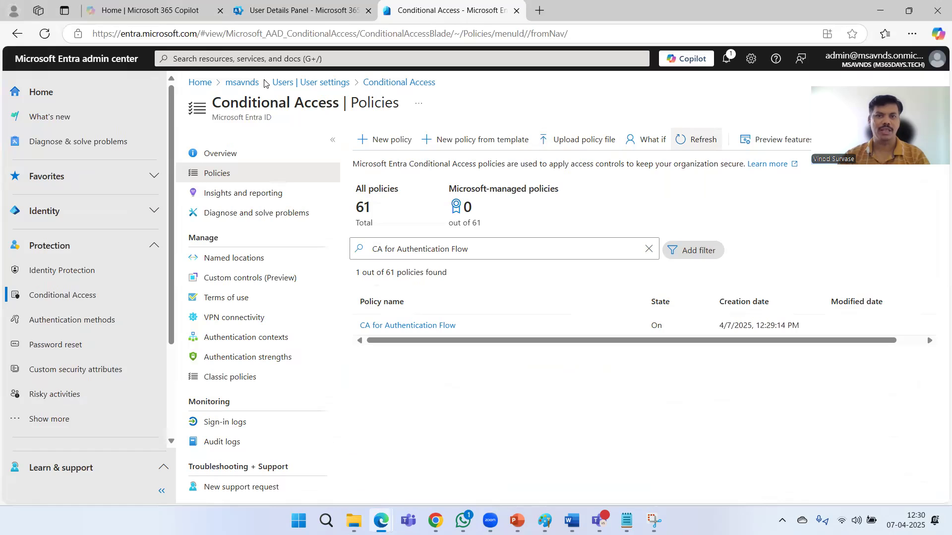
key("ctrl+shift+Tab")
triple_click(572, 193)
key("ctrl+c")
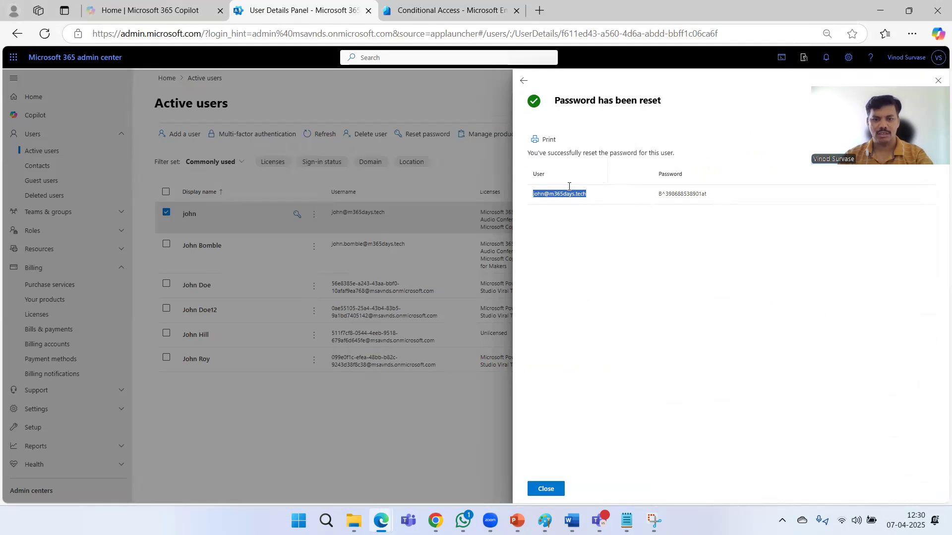
key("alt+Tab")
left_click(440, 233)
key("ctrl+v")
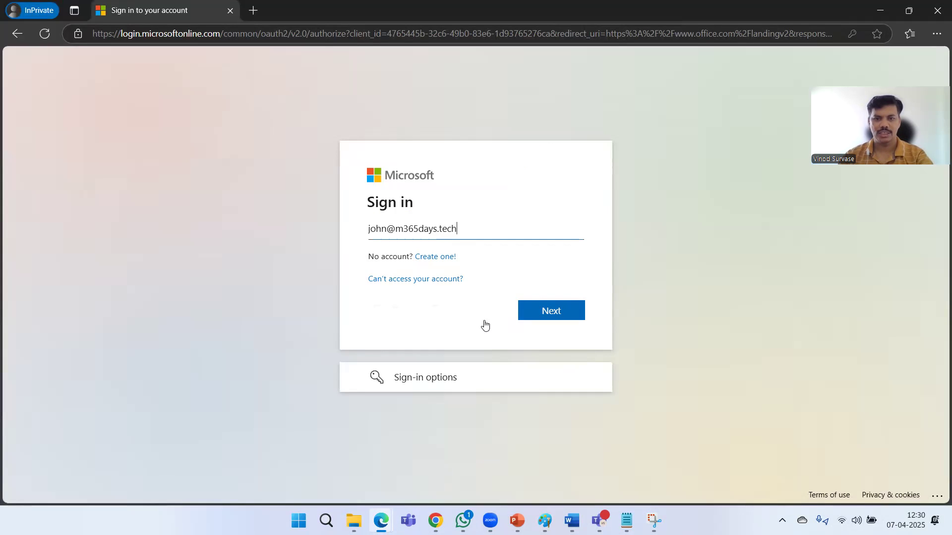
key("Return")
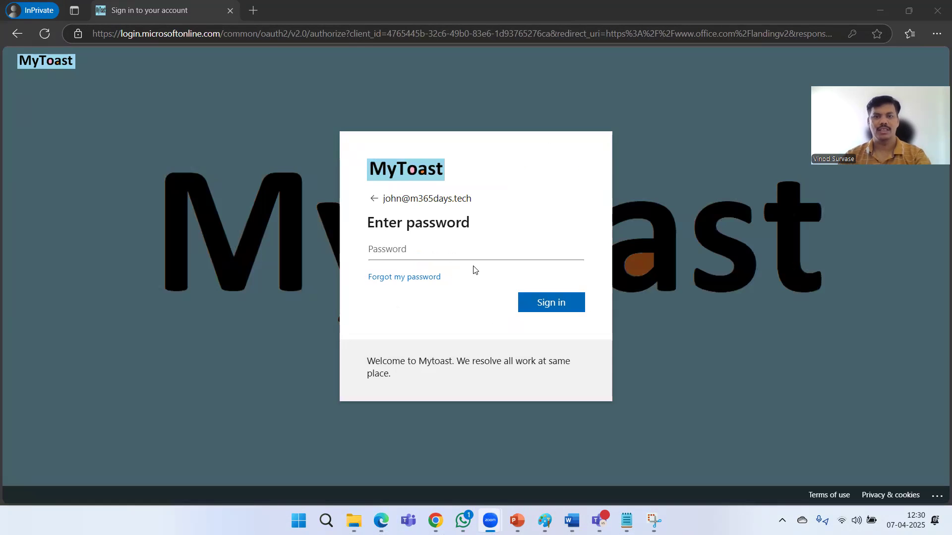
Step: Copy the test user's reset password from the admin center, enter it in the password field, sign in and choose to stay signed in
key("alt+Tab")
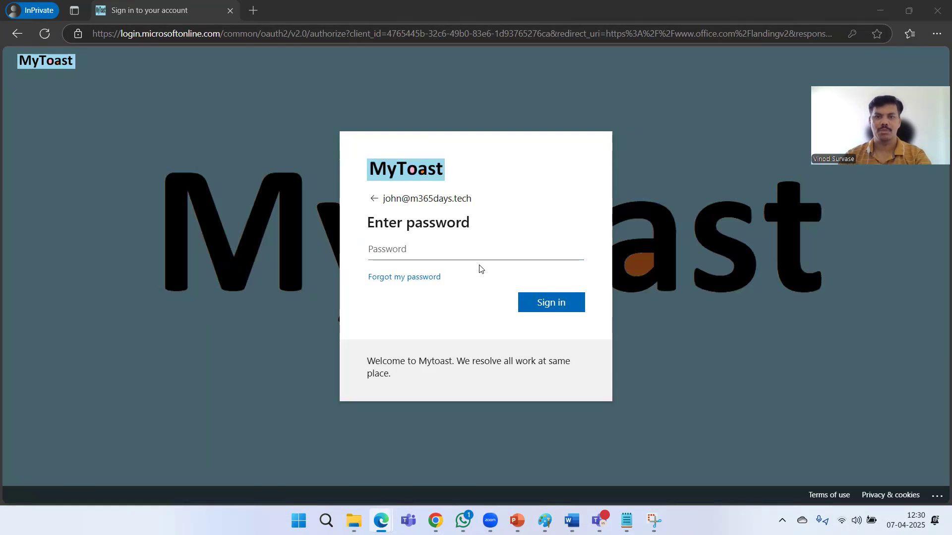
key("alt+Tab")
triple_click(690, 195)
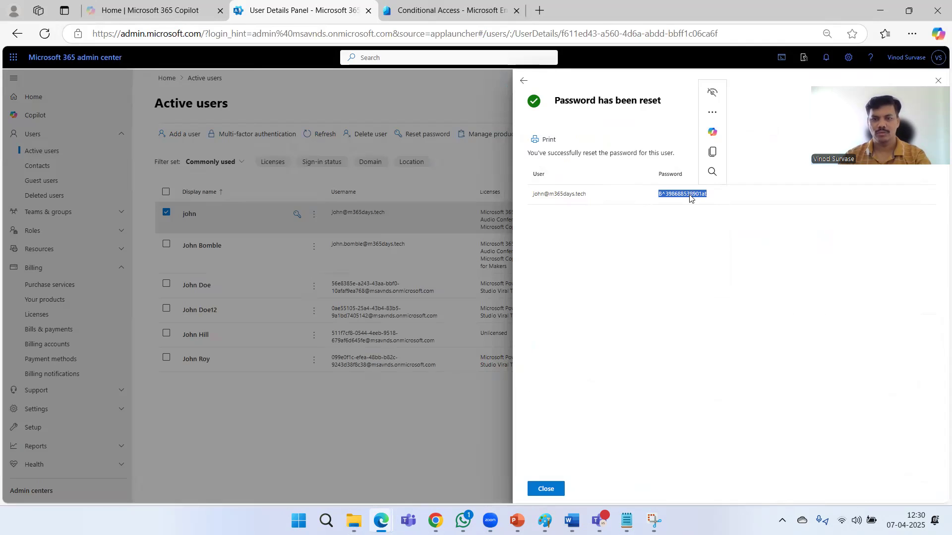
key("alt+Tab")
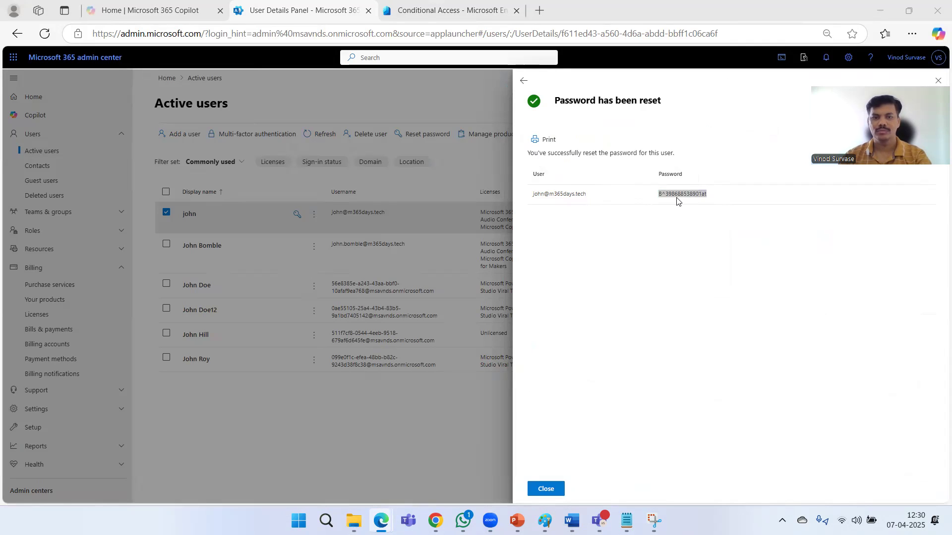
key("ctrl+v")
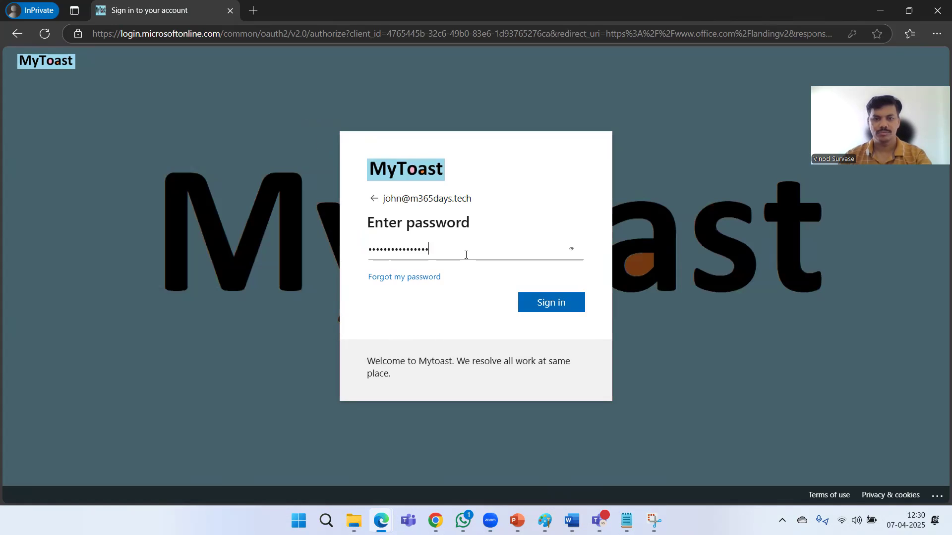
left_click(565, 305)
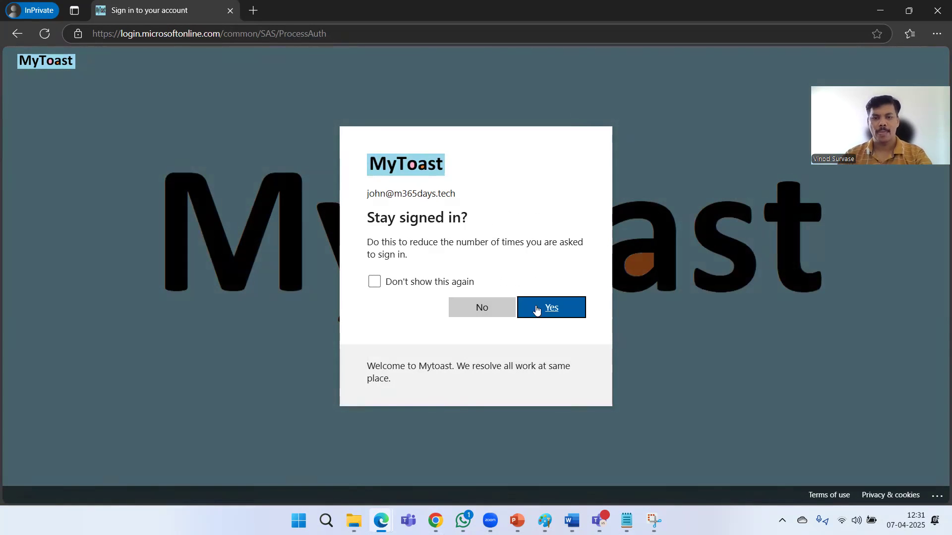
left_click(553, 307)
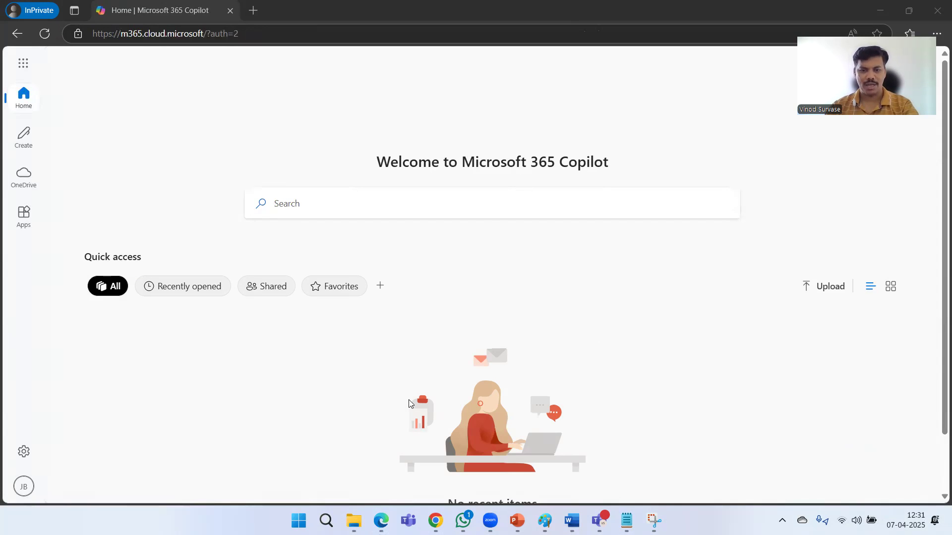
Step: Switch back to the admin browser window and open the What If tool from the Conditional Access policies page
left_click(381, 520)
left_click(360, 477)
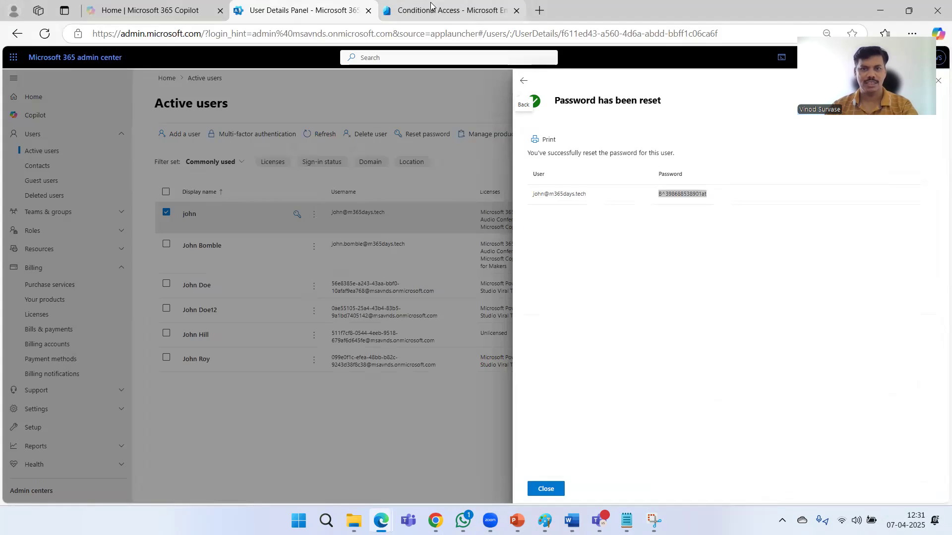
left_click(479, 13)
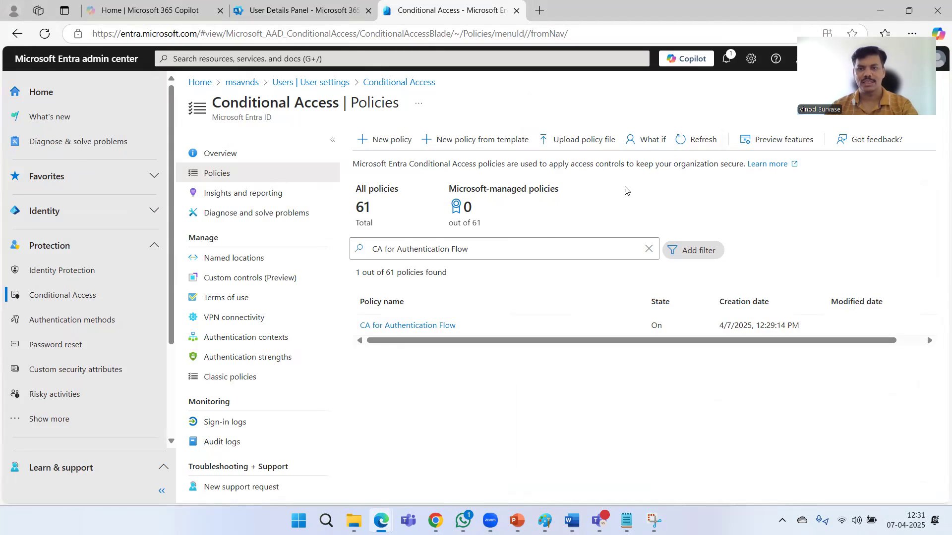
left_click(645, 145)
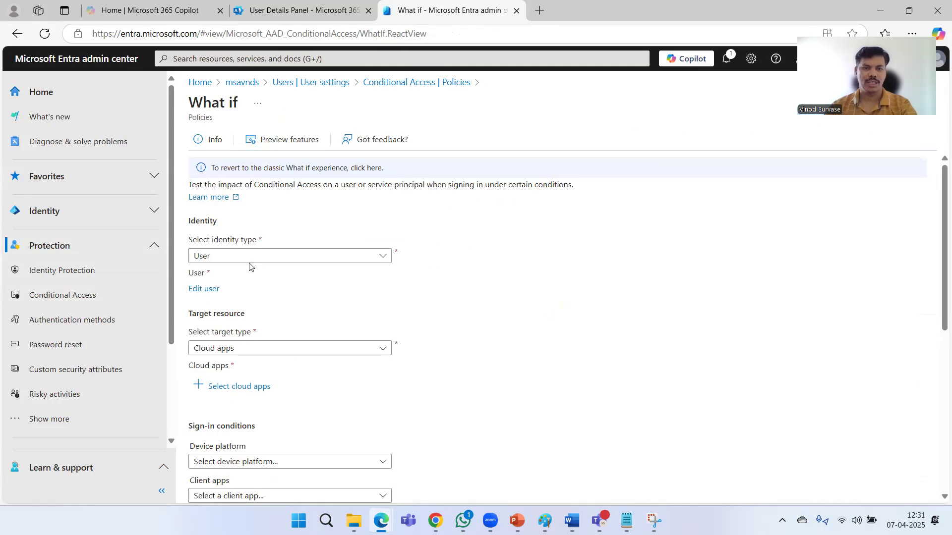
Step: Choose the targeted test user as the What If identity and keep Cloud apps as the target type
left_click(204, 289)
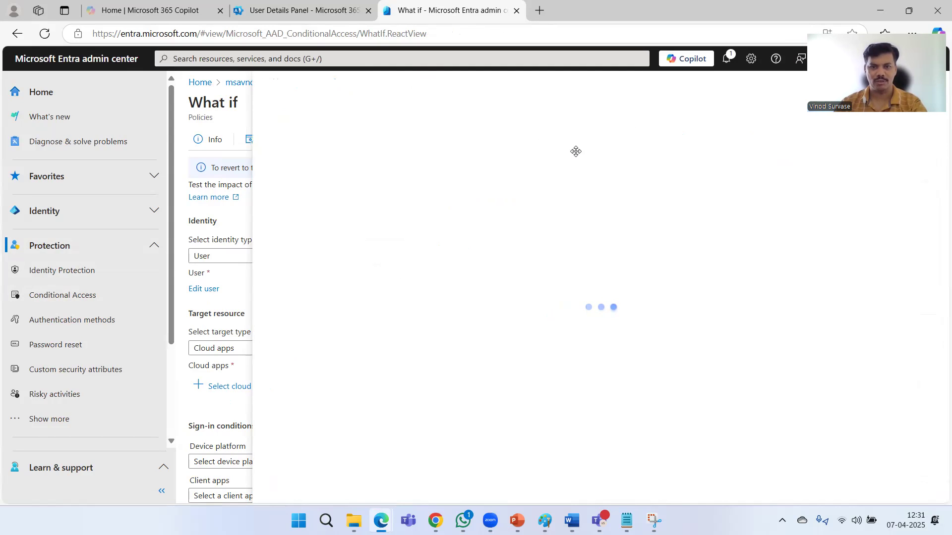
left_click(513, 180)
type("john")
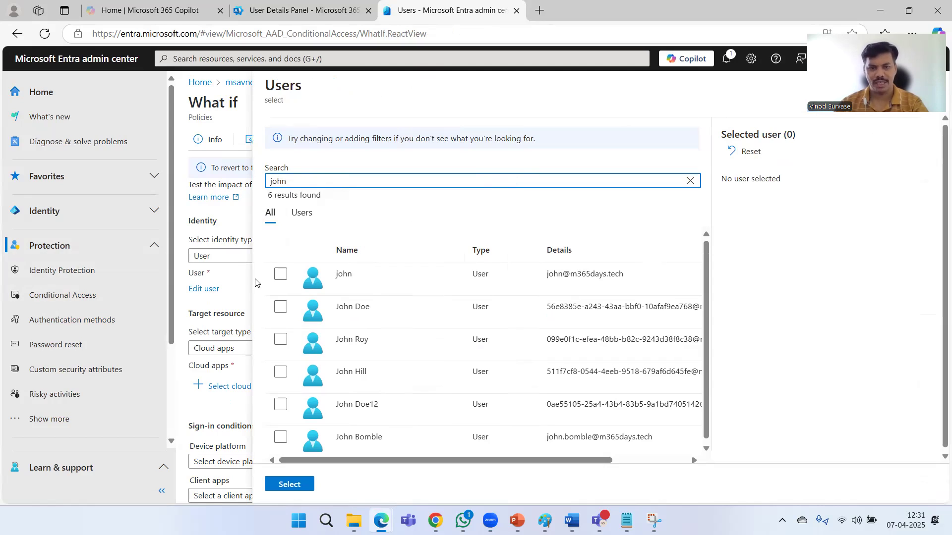
left_click(281, 274)
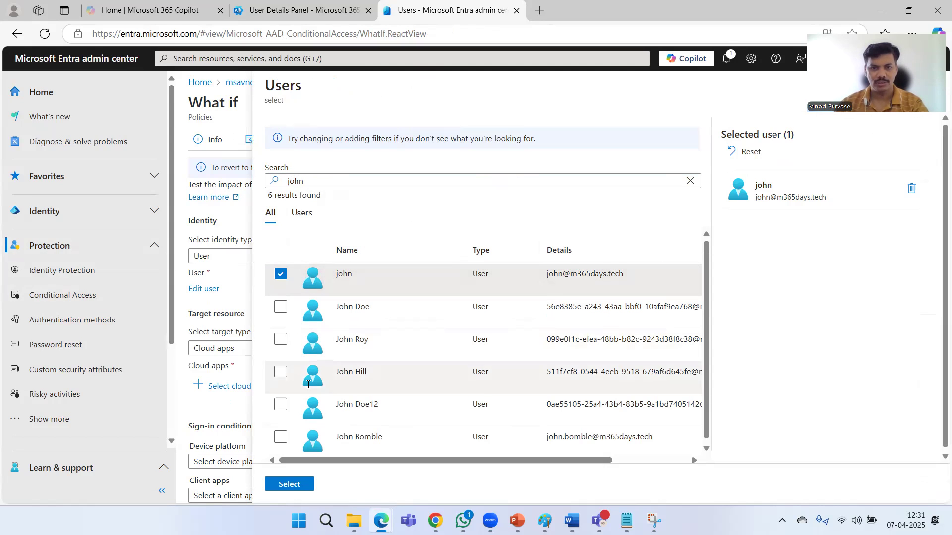
left_click(290, 485)
scroll(302, 398, "down", 3)
left_click(306, 239)
left_click(290, 259)
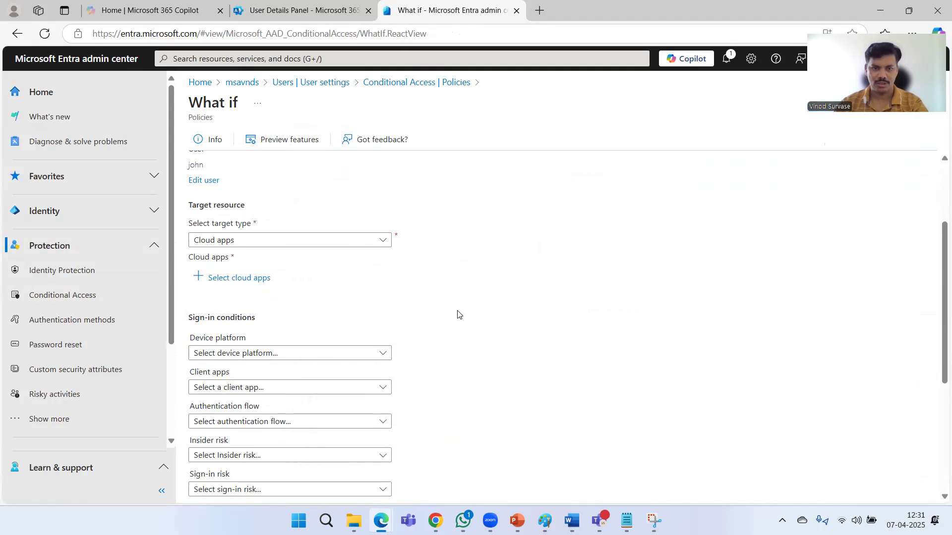
Step: Set the sign-in conditions to device platform Windows, client app Browser and authentication flow Device code flow
scroll(457, 315, "down", 3)
left_click(293, 231)
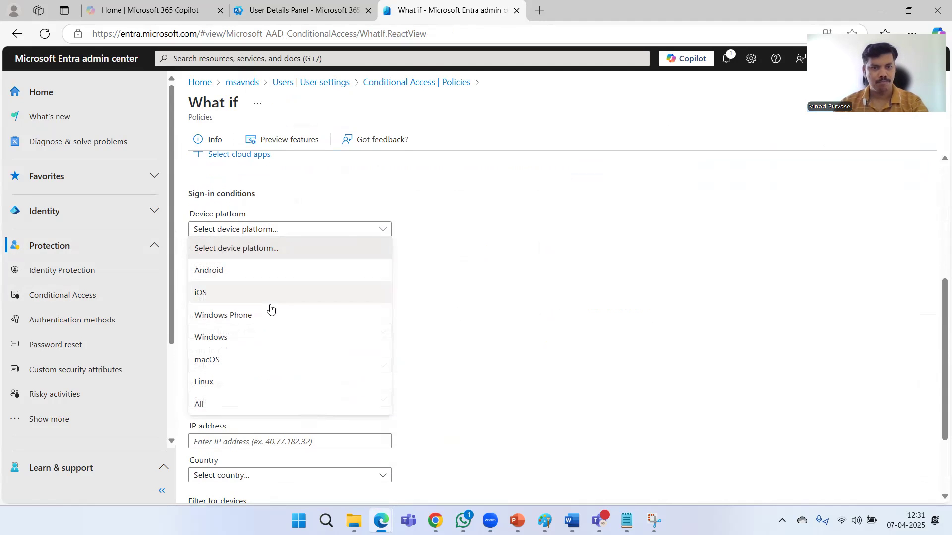
left_click(255, 336)
left_click(266, 265)
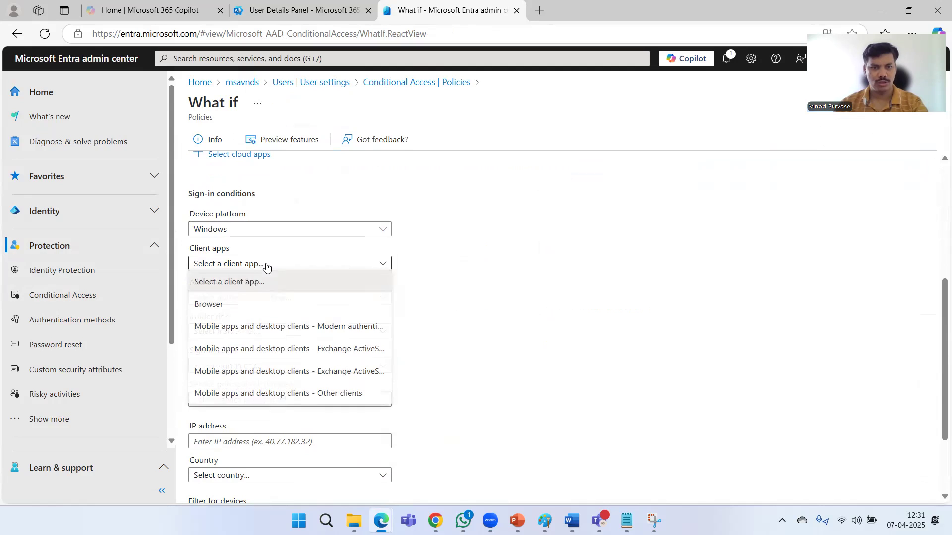
left_click(251, 305)
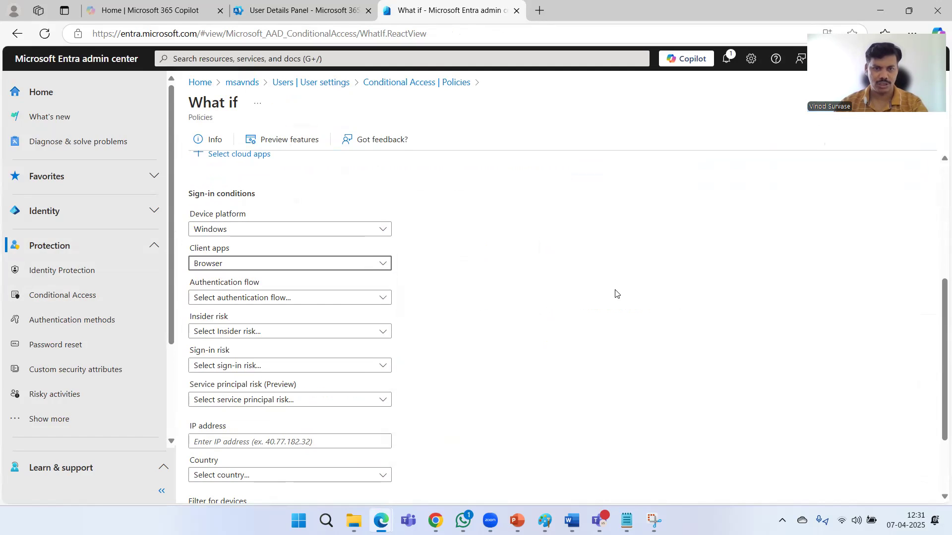
left_click(355, 302)
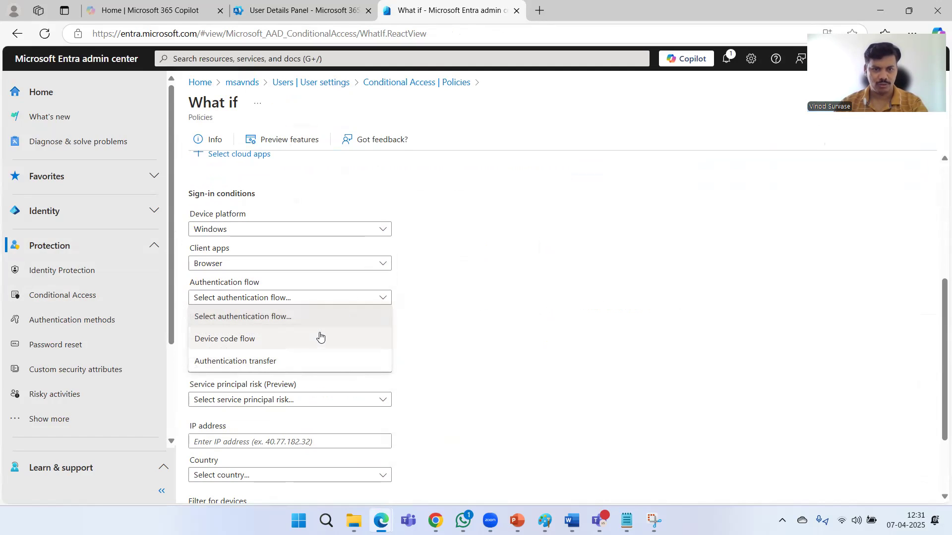
left_click(302, 341)
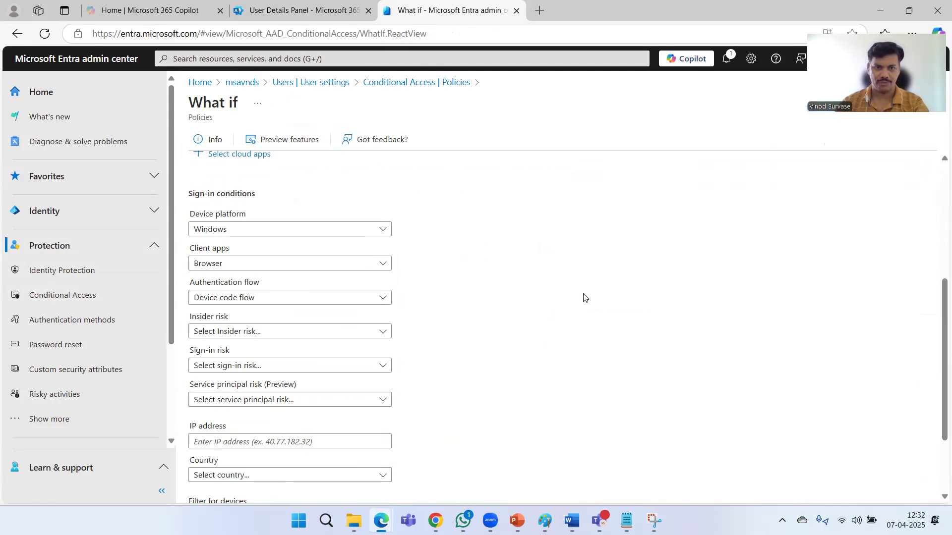
Step: Try to run the What If evaluation and go back over the identity and target resource settings
scroll(583, 297, "down", 2)
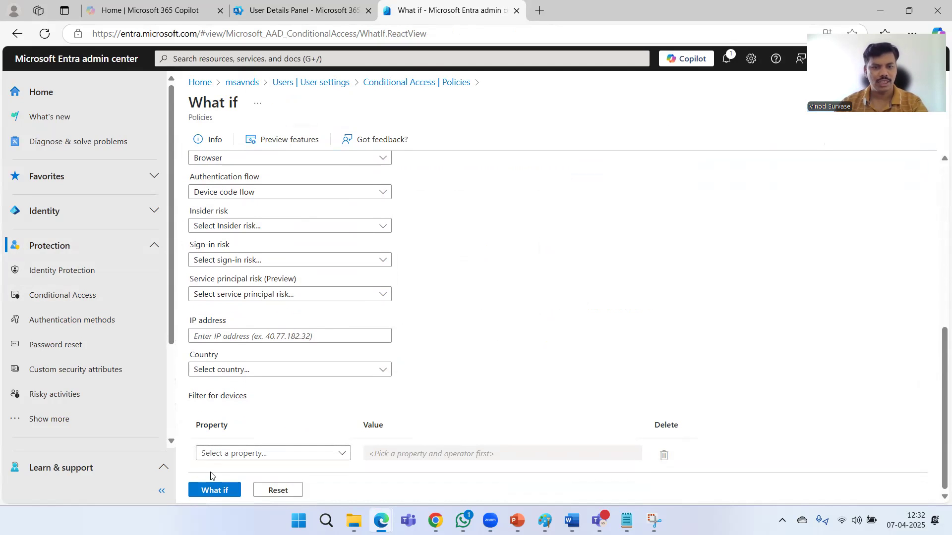
left_click(210, 492)
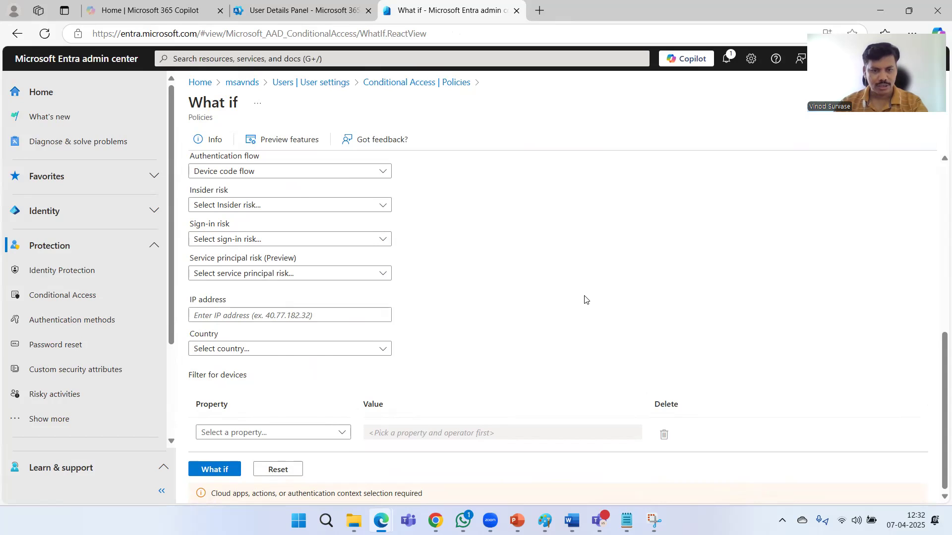
scroll(455, 273, "up", 5)
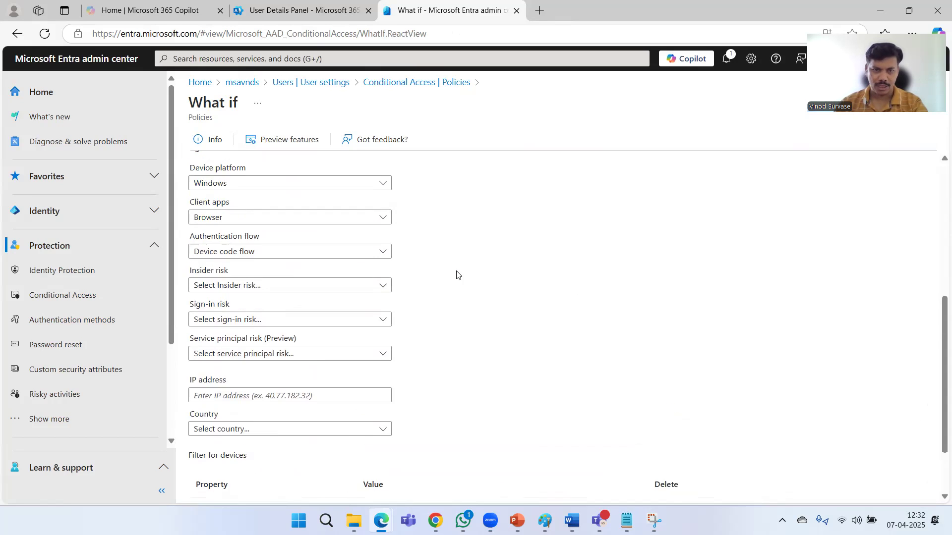
scroll(480, 286, "up", 2)
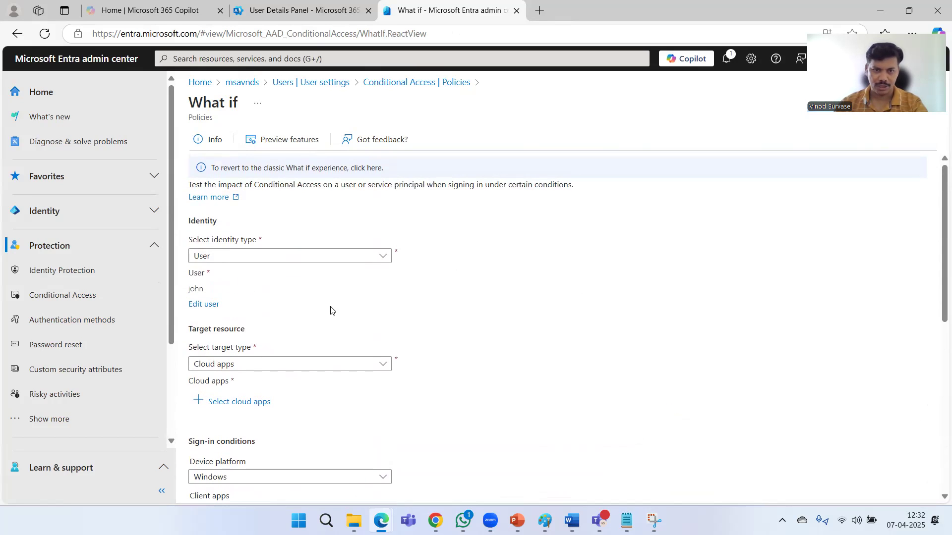
Step: Set both the sign-in risk and the service principal risk to Low, leaving insider risk unselected
scroll(491, 304, "down", 4)
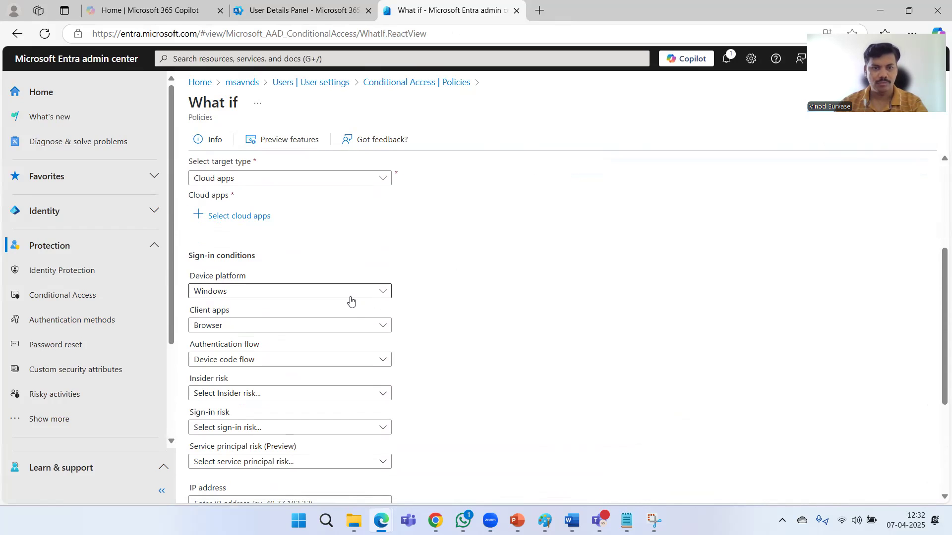
scroll(351, 300, "down", 3)
left_click(296, 270)
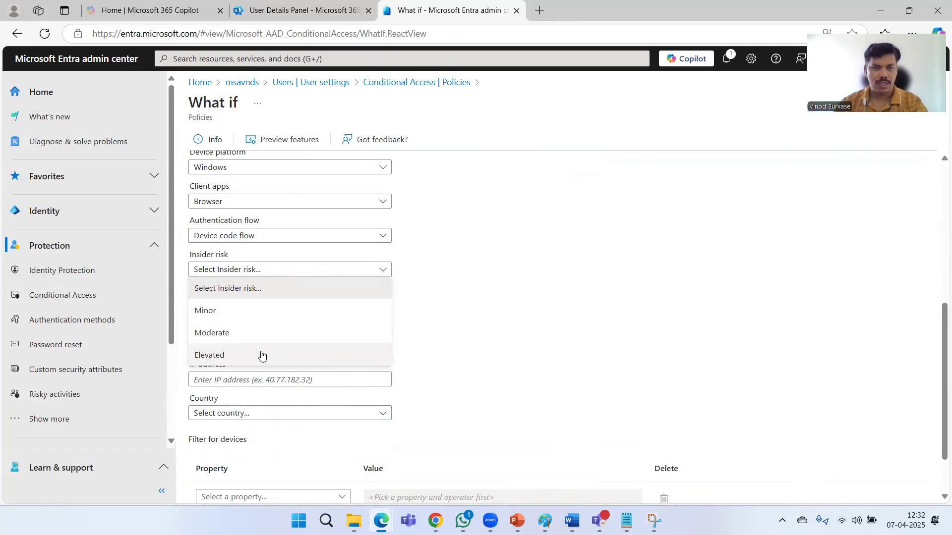
left_click(713, 285)
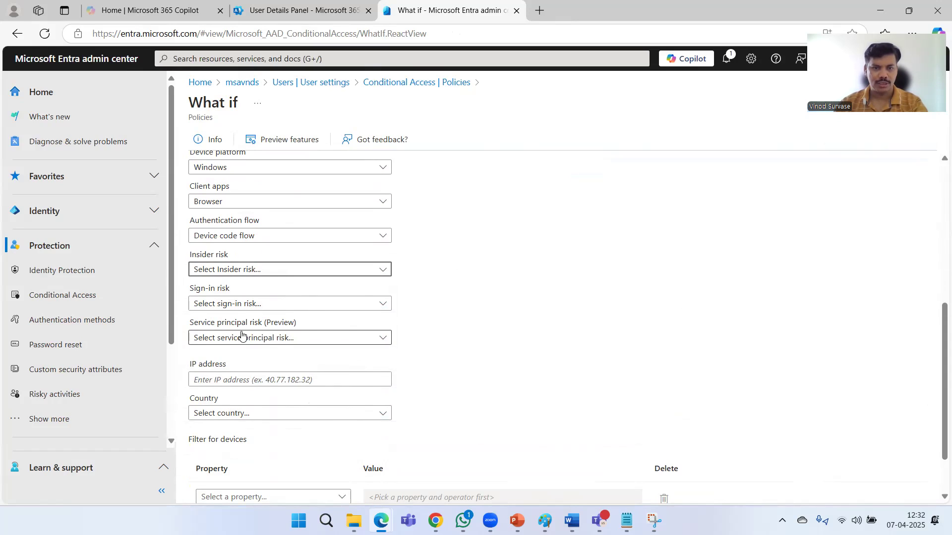
left_click(260, 304)
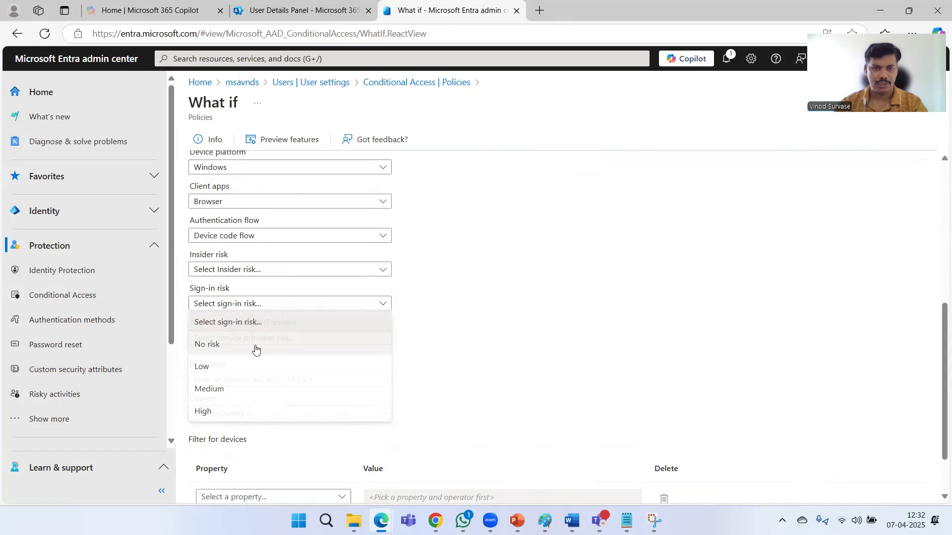
left_click(241, 371)
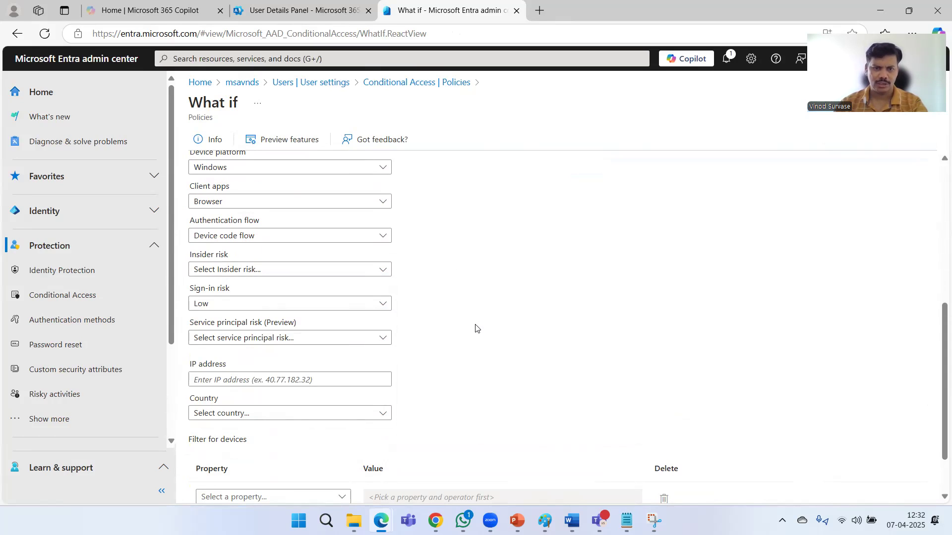
scroll(341, 289, "down", 1)
left_click(323, 274)
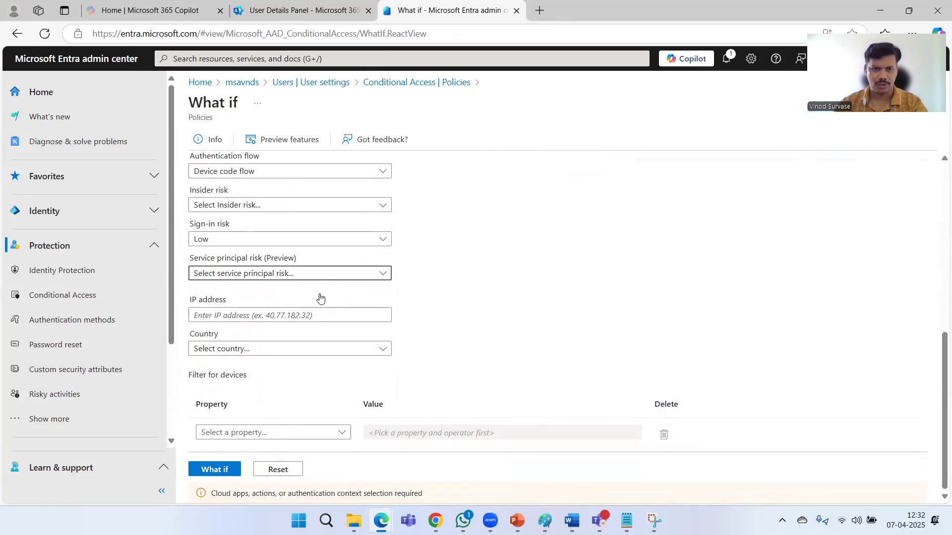
left_click(303, 315)
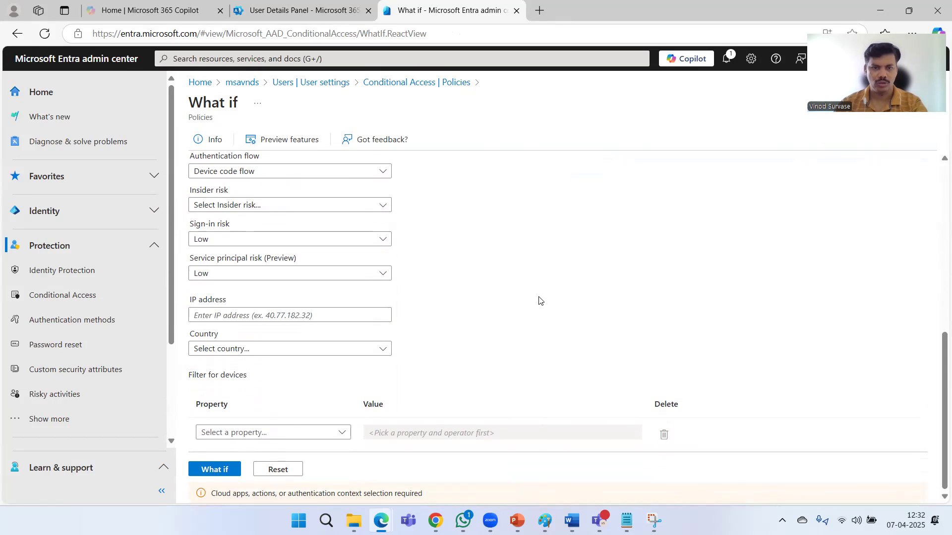
Step: Set the country in the What If sign-in conditions to India
left_click(273, 356)
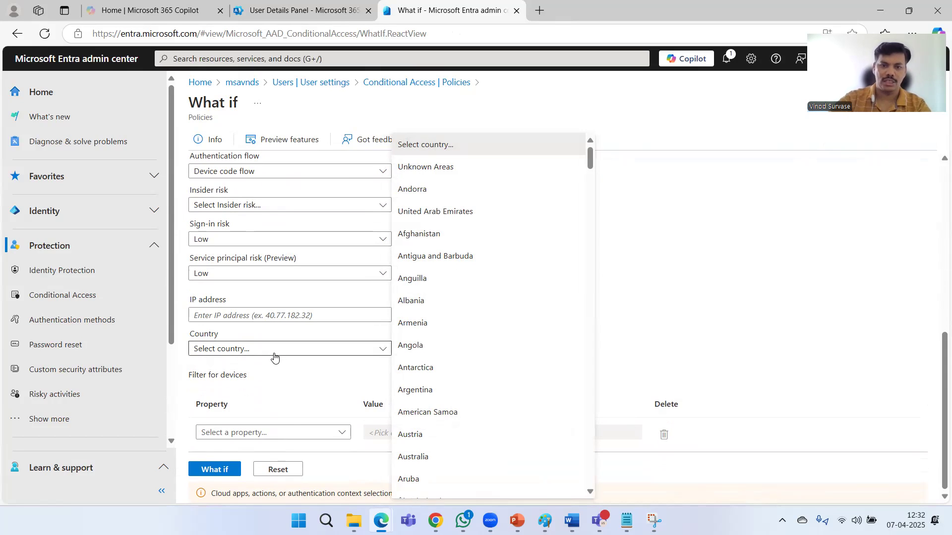
scroll(484, 298, "down", 15)
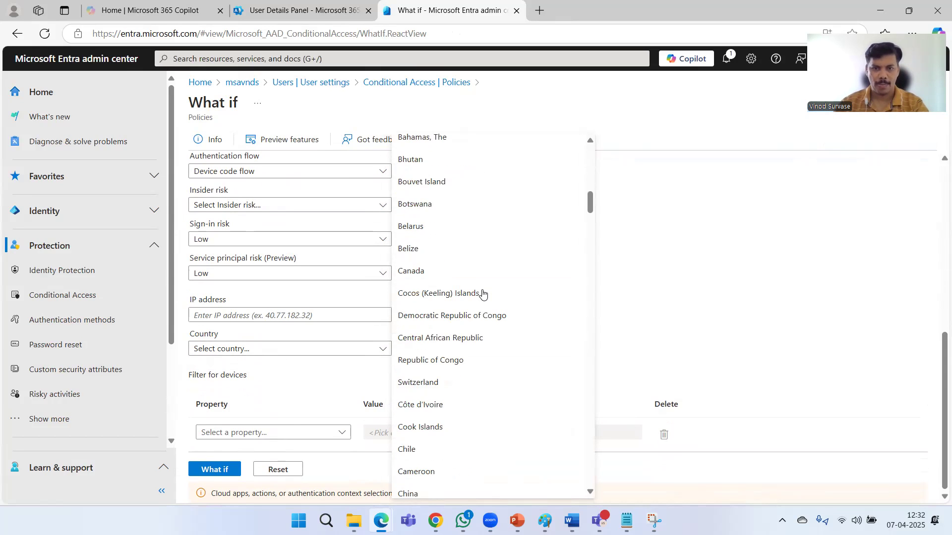
scroll(483, 295, "down", 20)
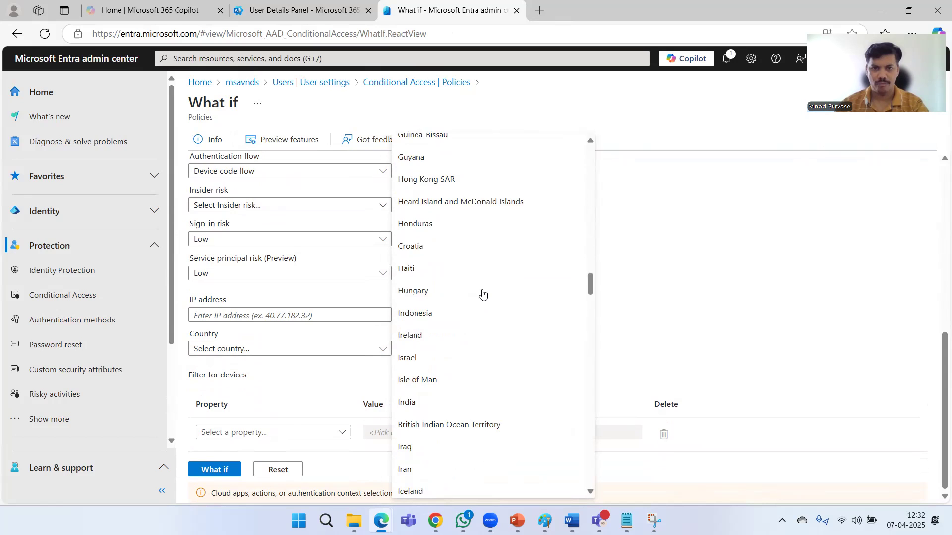
scroll(483, 295, "up", 3)
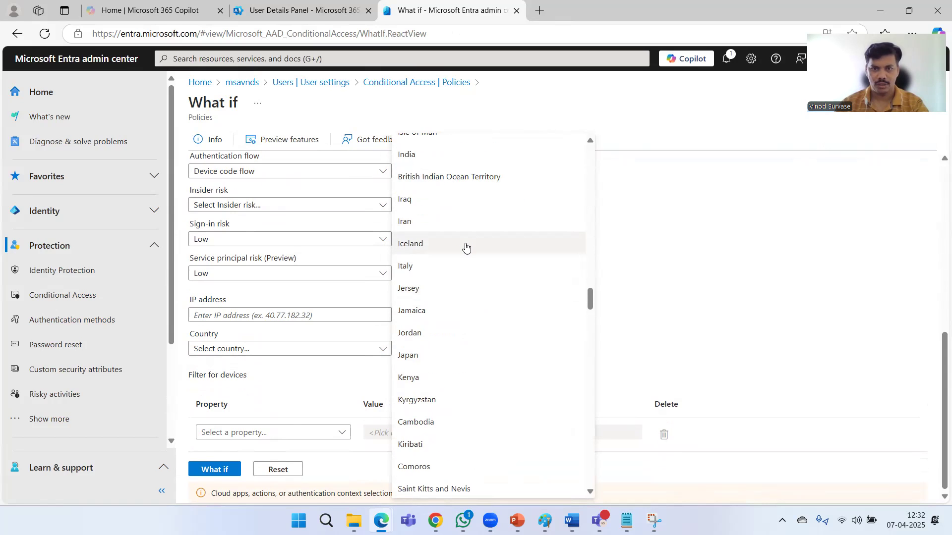
scroll(466, 247, "up", 2)
left_click(464, 224)
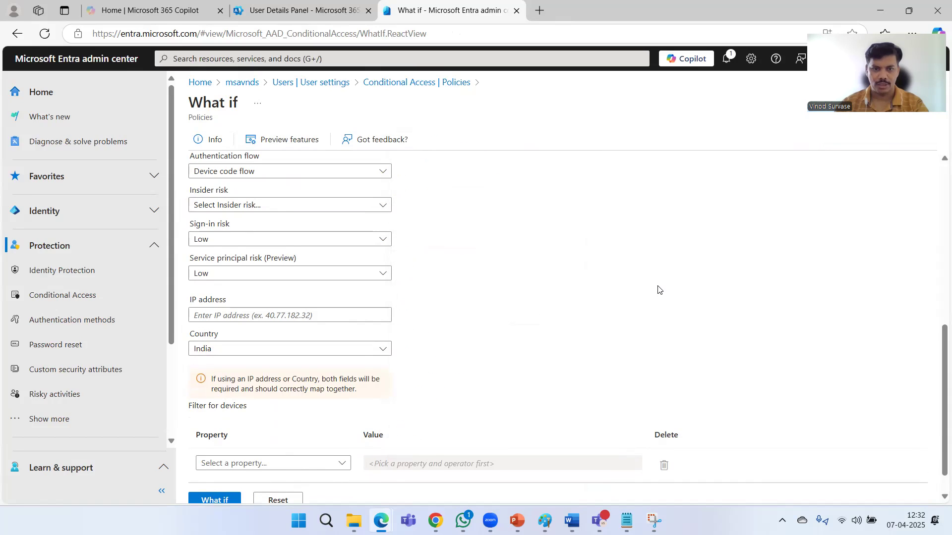
Step: Search Google for "what is my ip" in a new browser tab and open the What Is My IP Address website
scroll(659, 289, "down", 1)
left_click(327, 288)
left_click(539, 11)
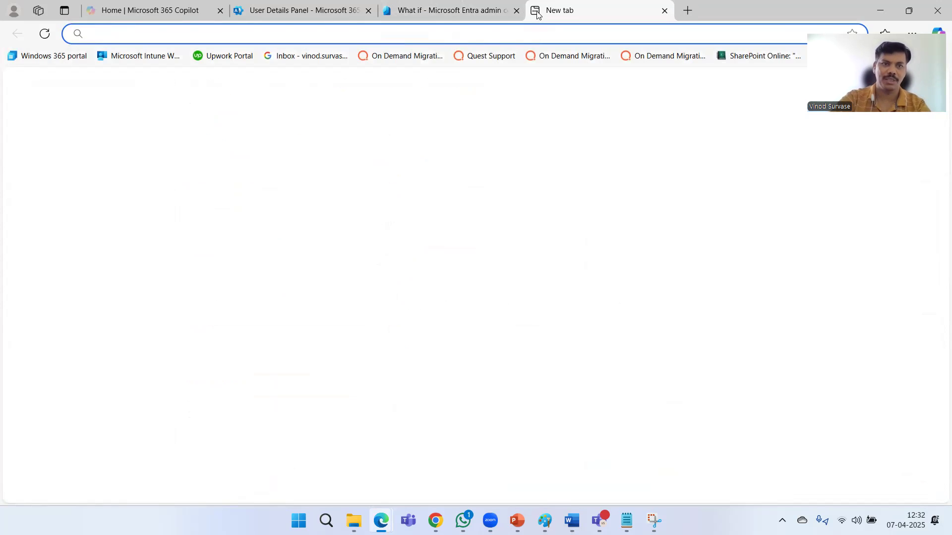
type("google.com")
key("Return")
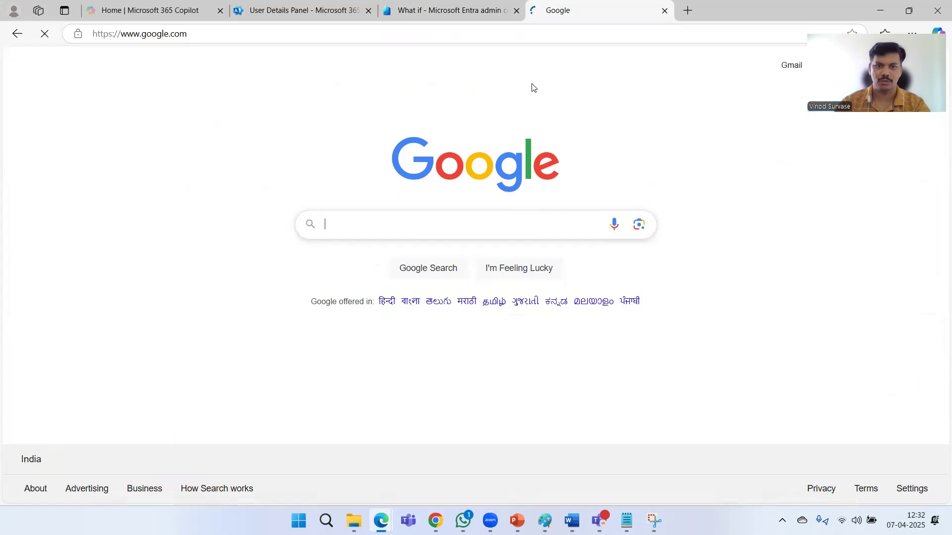
left_click(400, 226)
type("whati")
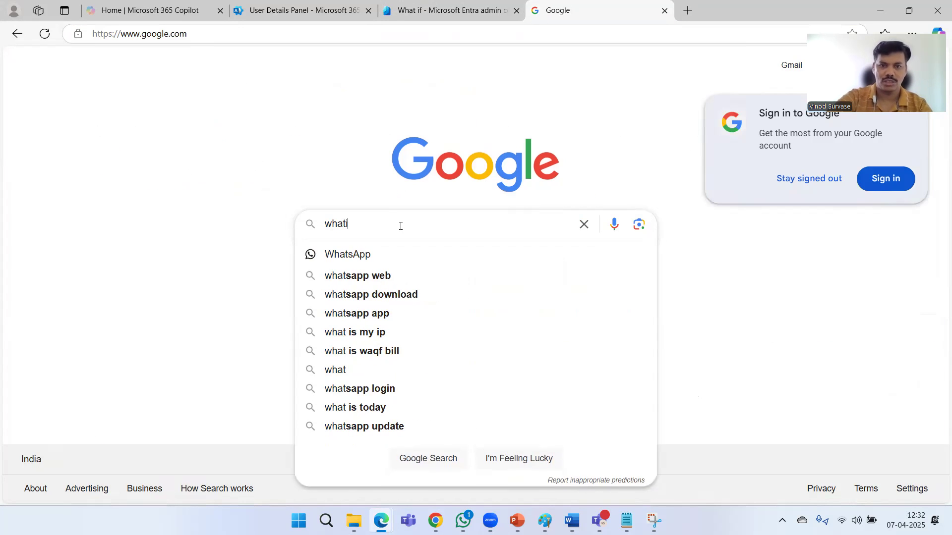
type("s")
key("Down")
key("Return")
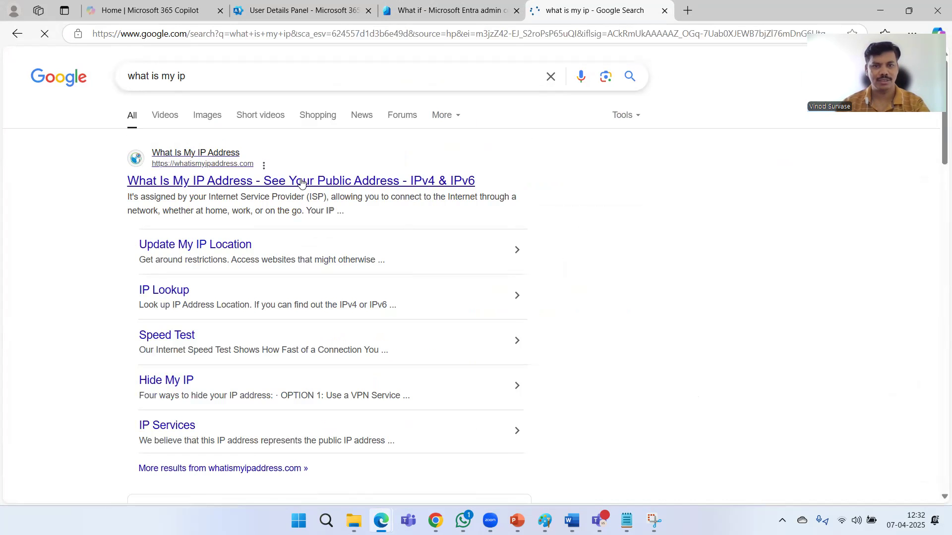
left_click(303, 185)
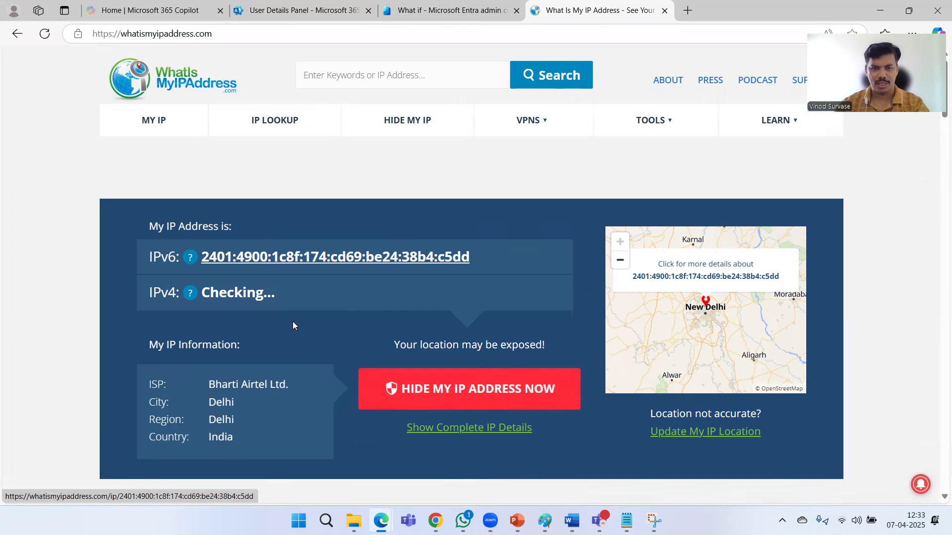
Step: Look over the IP address details and reload the page to retrieve the public IPv4 address
scroll(310, 294, "down", 3)
scroll(359, 320, "up", 3)
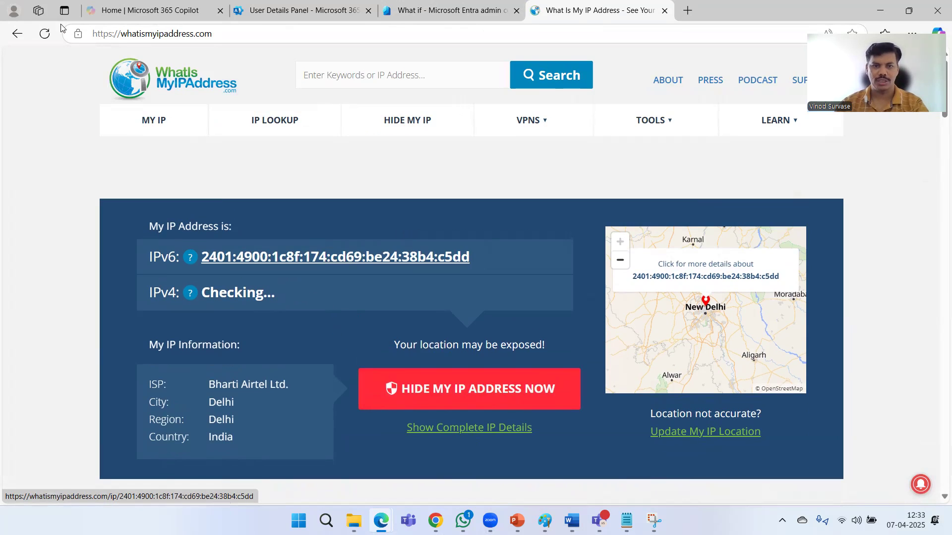
left_click(50, 38)
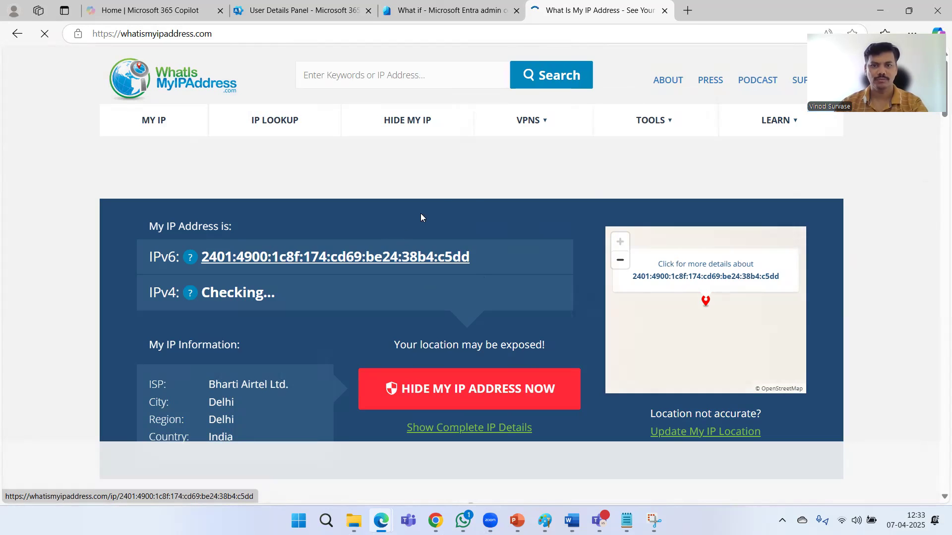
Step: Look over the What Is My IP Address page for the public IPv4 address
scroll(472, 198, "down", 6)
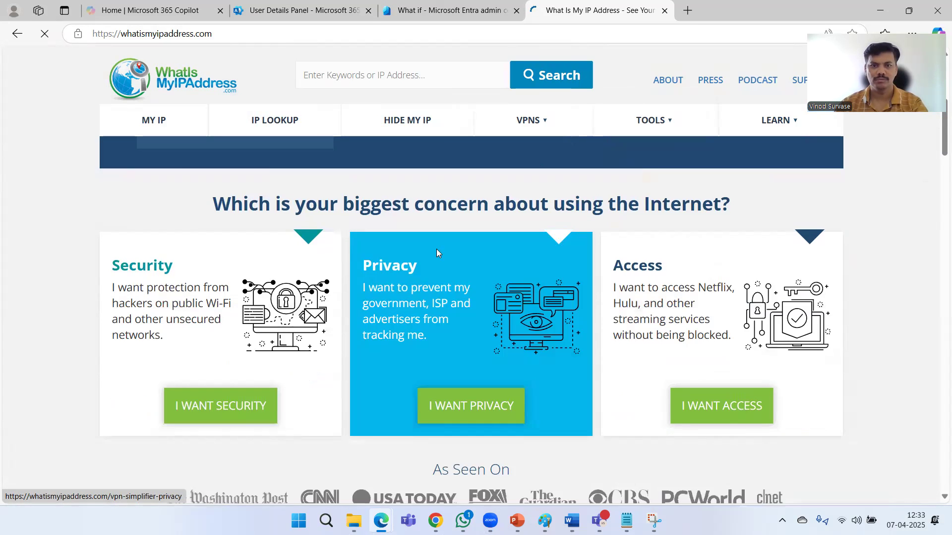
scroll(437, 251, "down", 5)
scroll(402, 256, "up", 10)
left_click_drag(199, 293, 295, 302)
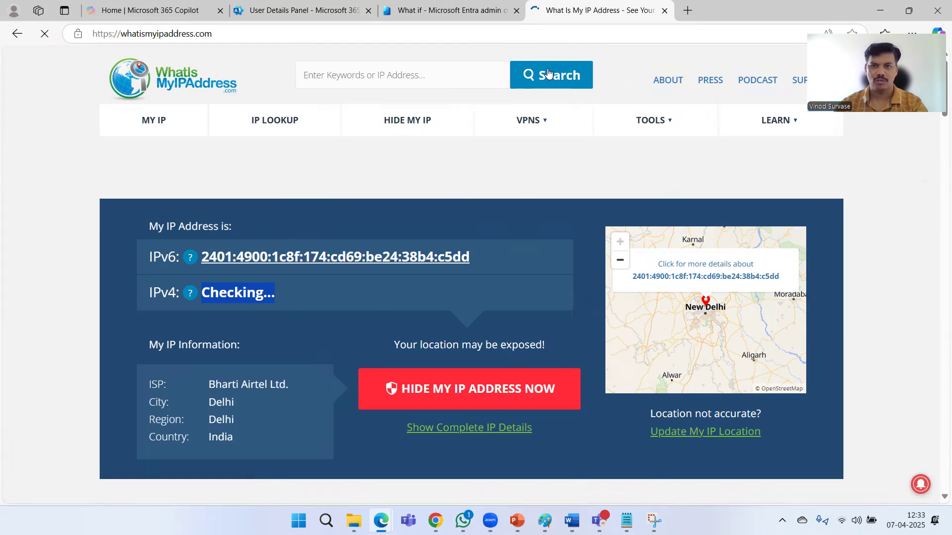
Step: Search Google for "what is my public ip" in a new browser tab and open the WhatIsMyIP.com result in another tab
left_click(687, 10)
type("g")
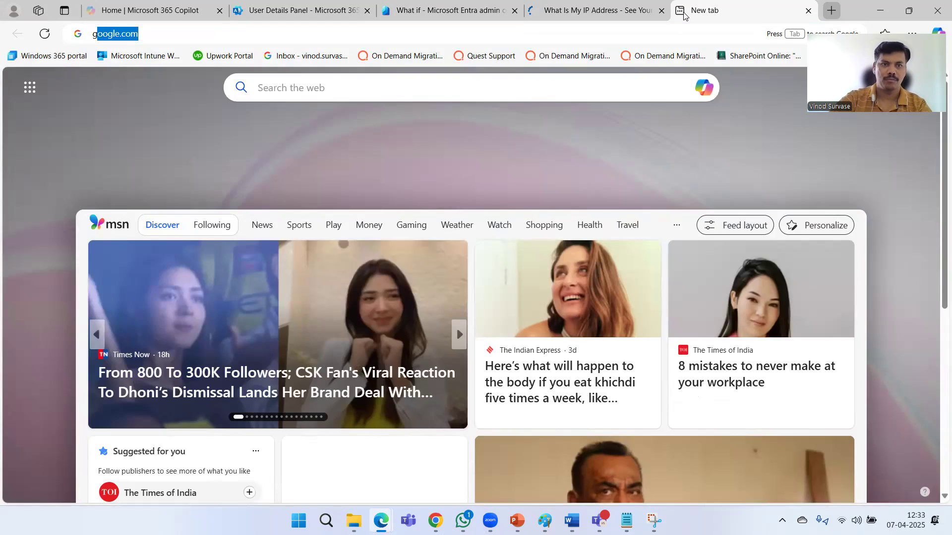
key("Return")
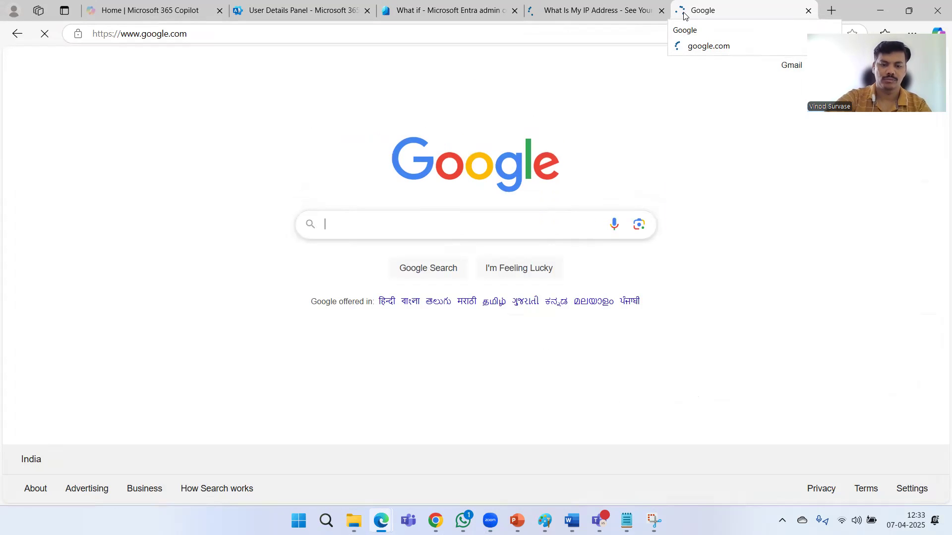
type("what")
key("Down")
key("Down")
key("Return")
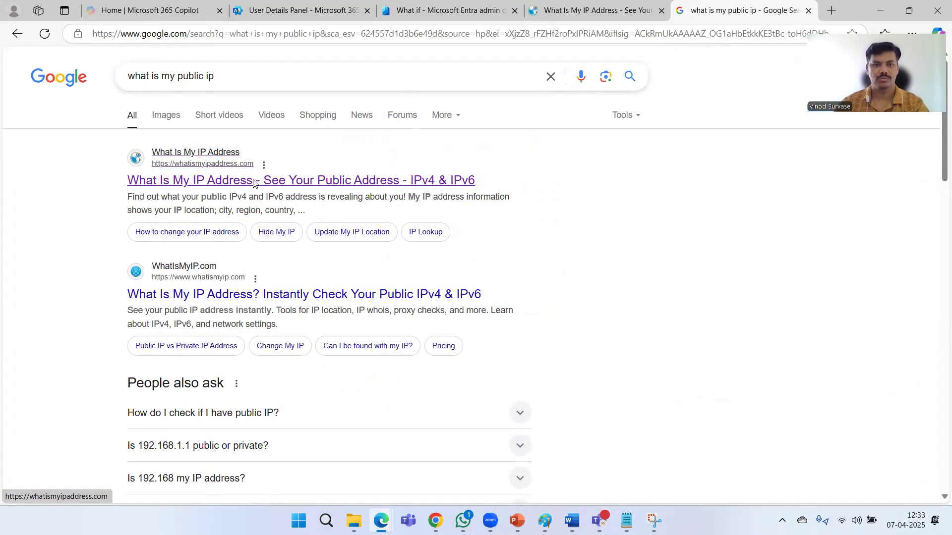
right_click(264, 305)
left_click(271, 310)
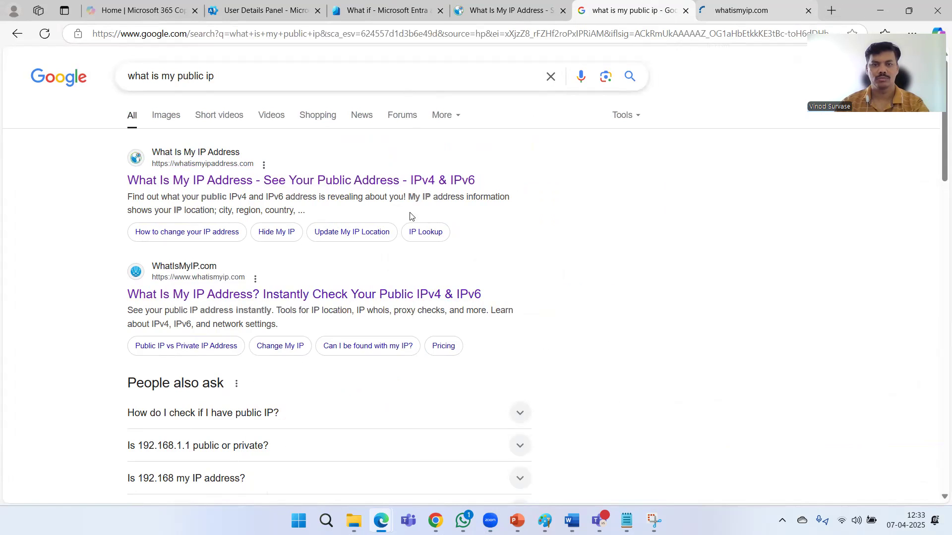
left_click(741, 10)
Step: Decline the notification offer on the What Is My IP Address site, check both IP lookup pages, and reload that site
left_click(513, 5)
left_click(483, 322)
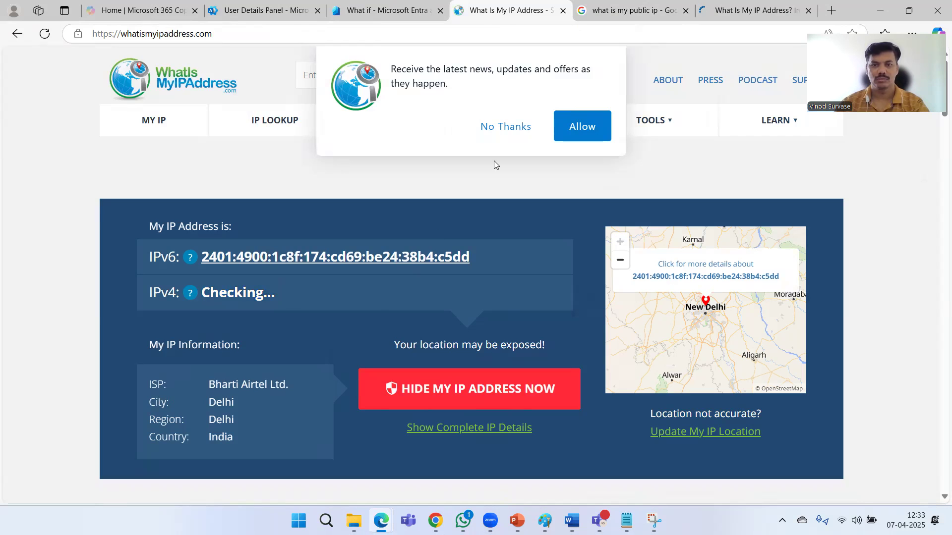
left_click(506, 127)
left_click(734, 11)
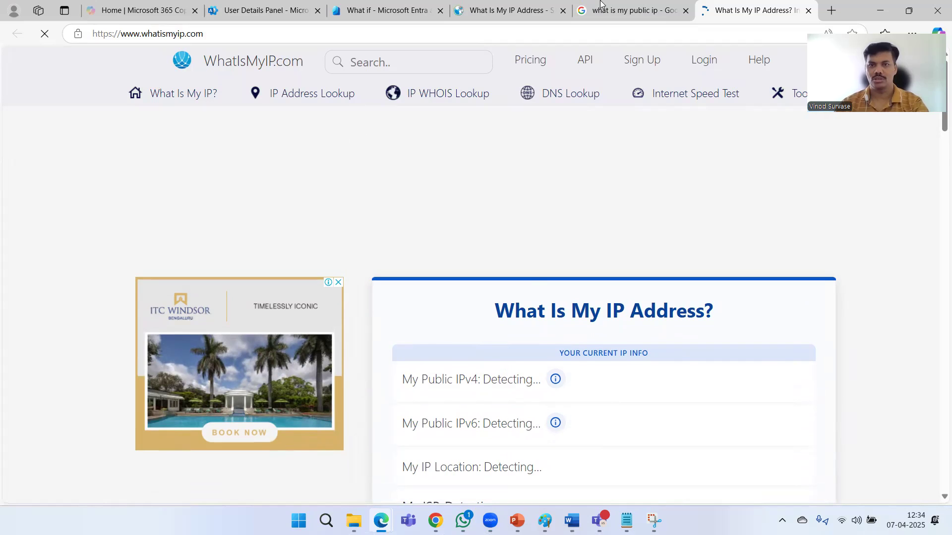
left_click(510, 10)
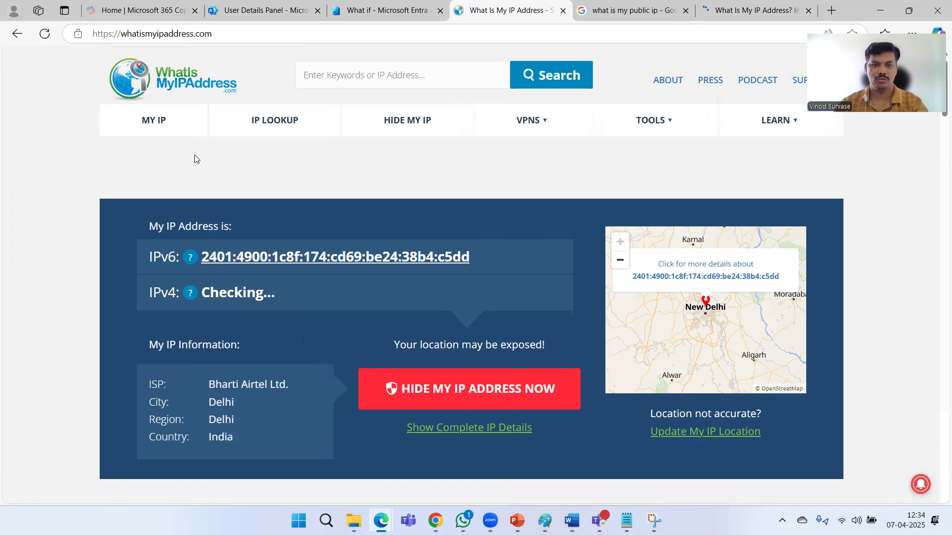
left_click(45, 36)
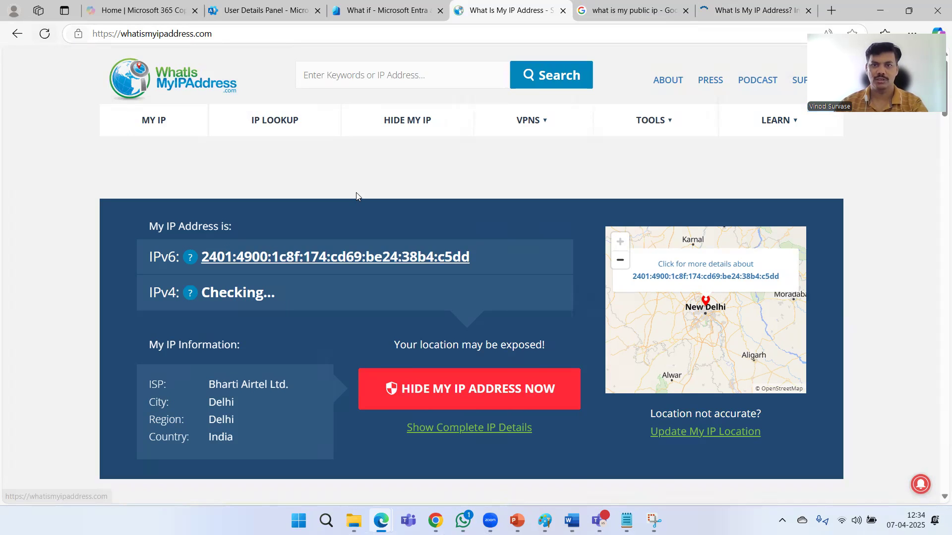
Step: Look through the WhatIsMyIP.com page for the public IPv4 address and location details
left_click(755, 9)
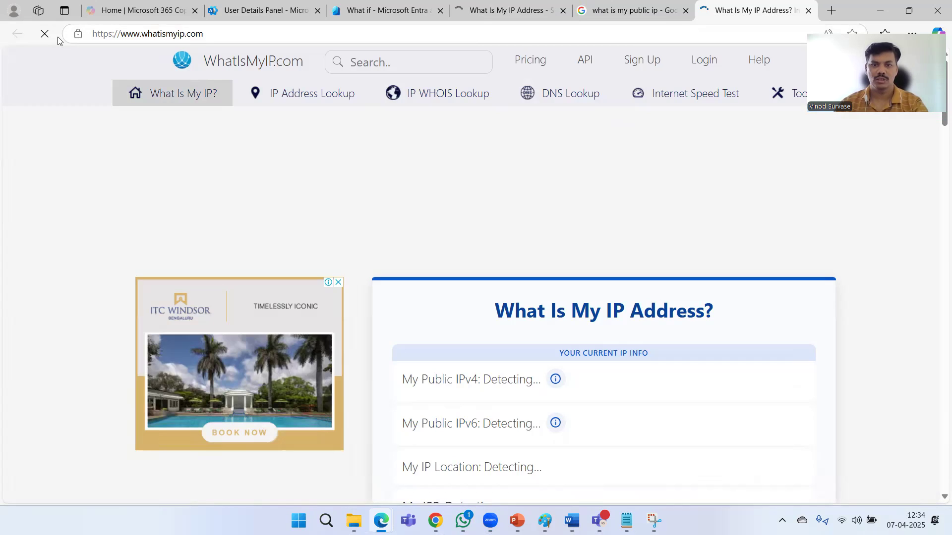
scroll(466, 261, "down", 4)
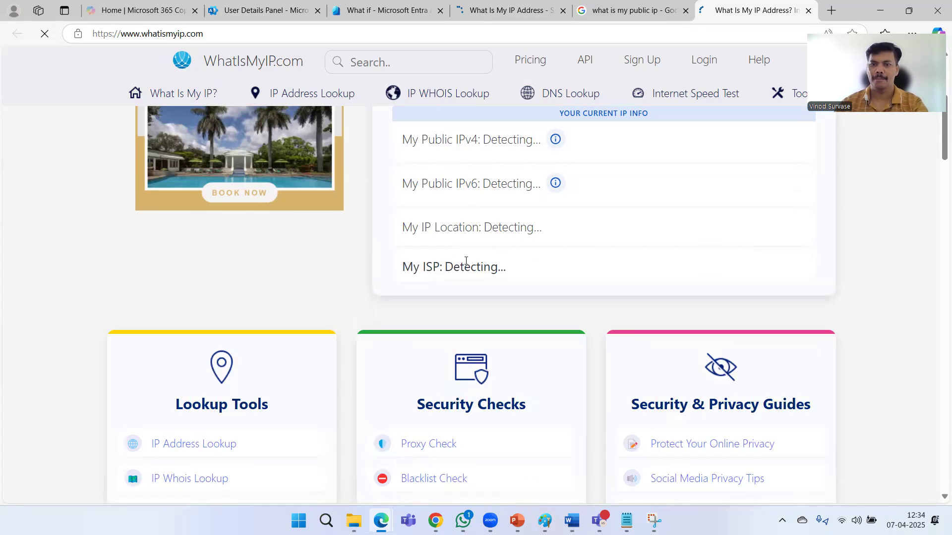
scroll(466, 267, "down", 5)
scroll(466, 268, "down", 10)
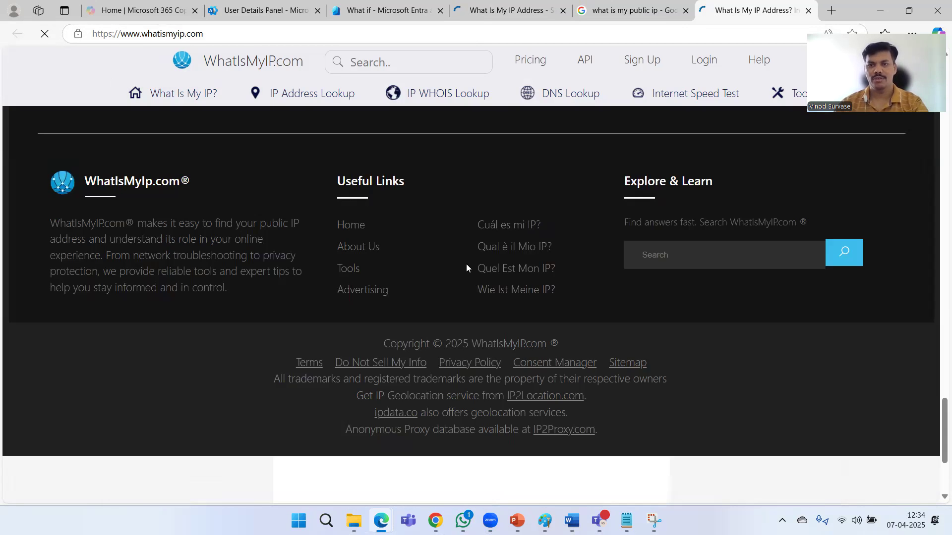
scroll(466, 267, "up", 15)
scroll(396, 379, "up", 6)
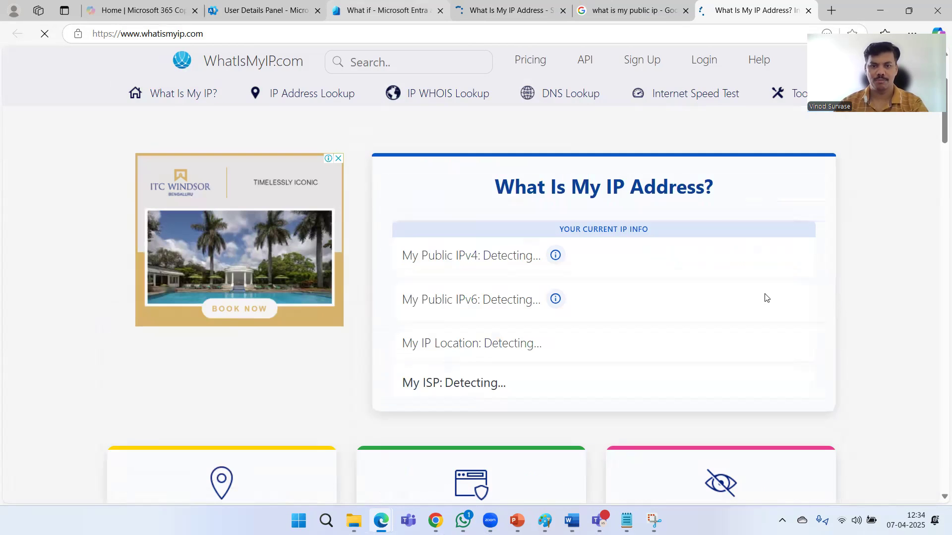
Step: Return to the What If page, open an administrator Command Prompt, clear it, and run ipconfig /all
left_click(389, 11)
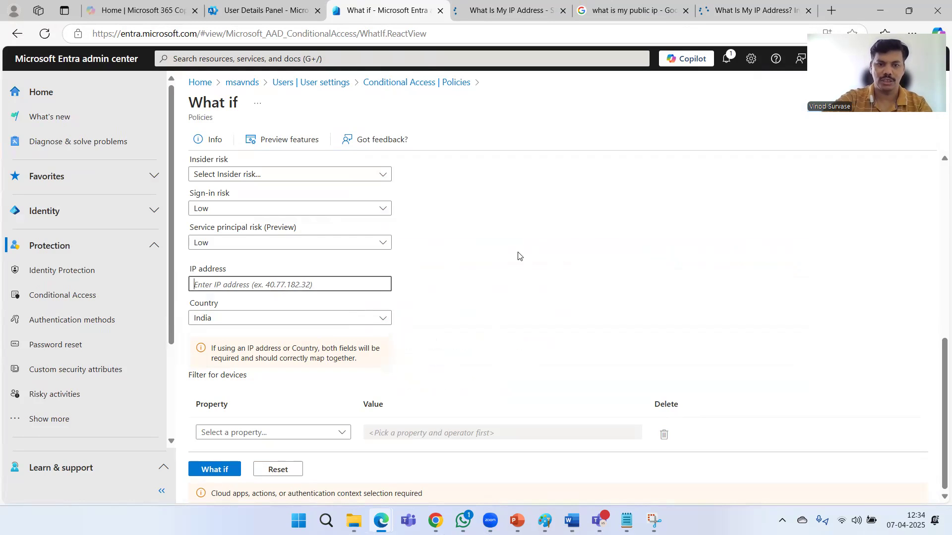
key("super")
type("cmd")
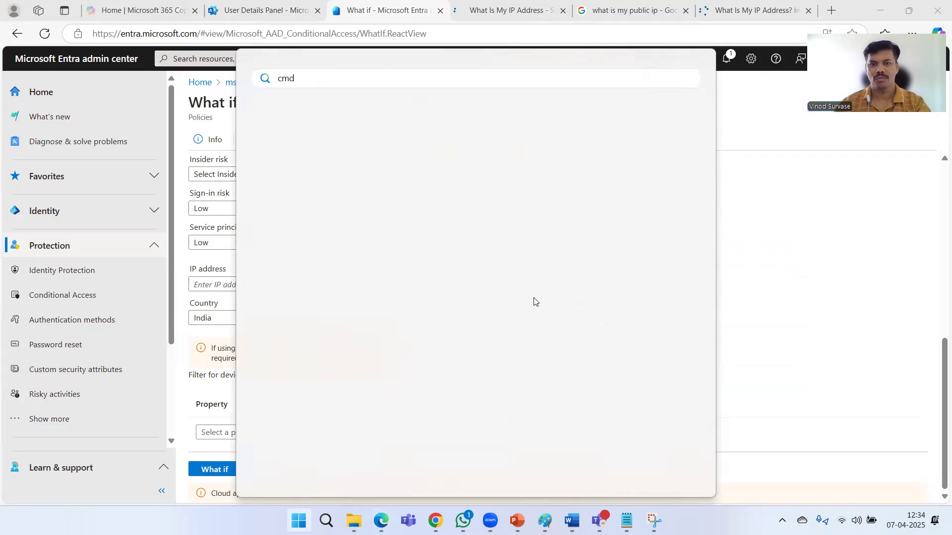
key("Escape")
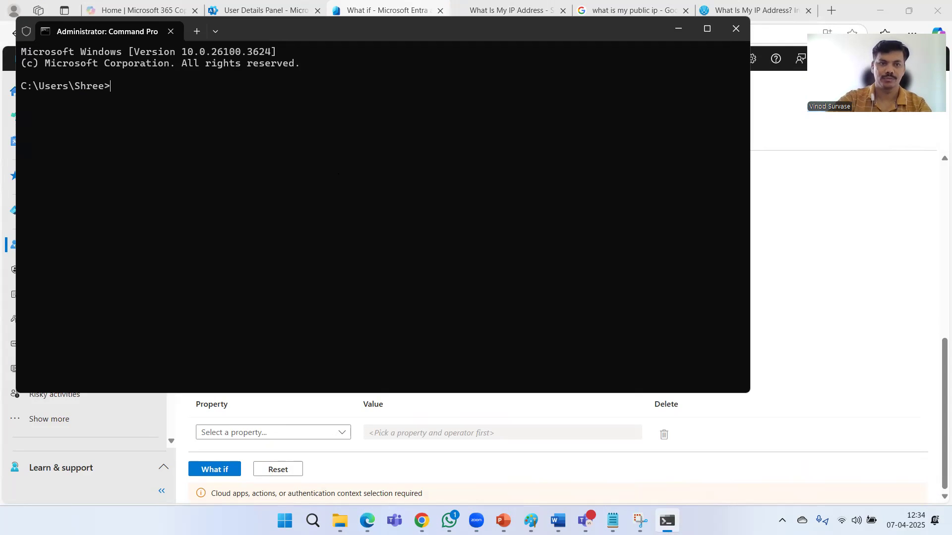
type("cls")
key("Return")
type("ipconfig /all")
key("Return")
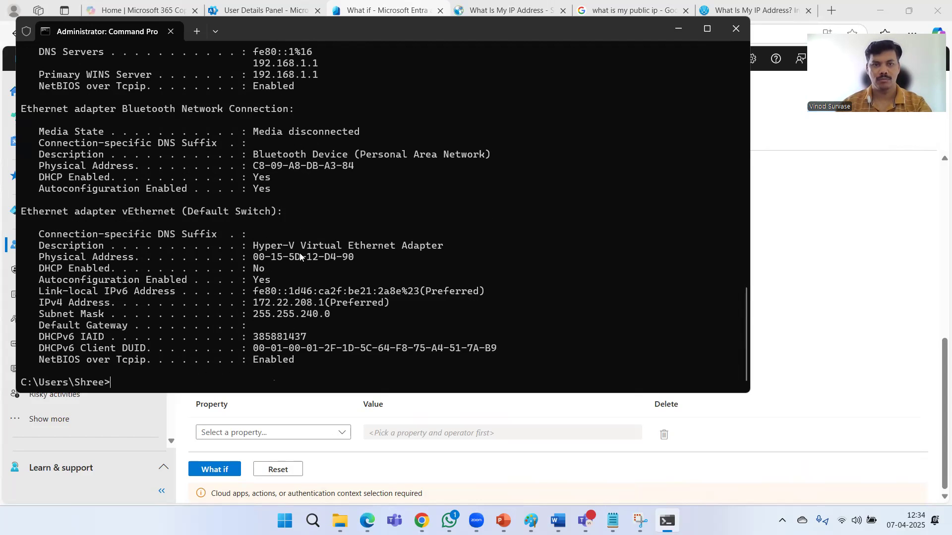
Step: Locate the Wi-Fi adapter's DHCP server address in the maximized output and enter 192.168.1.1 as the What If IP address
key("super+Up")
scroll(443, 270, "up", 4)
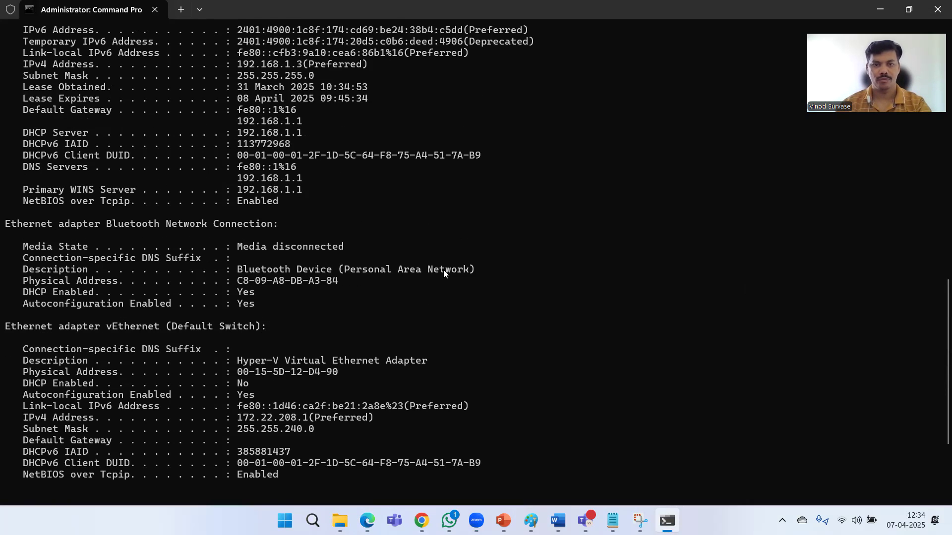
scroll(443, 270, "up", 4)
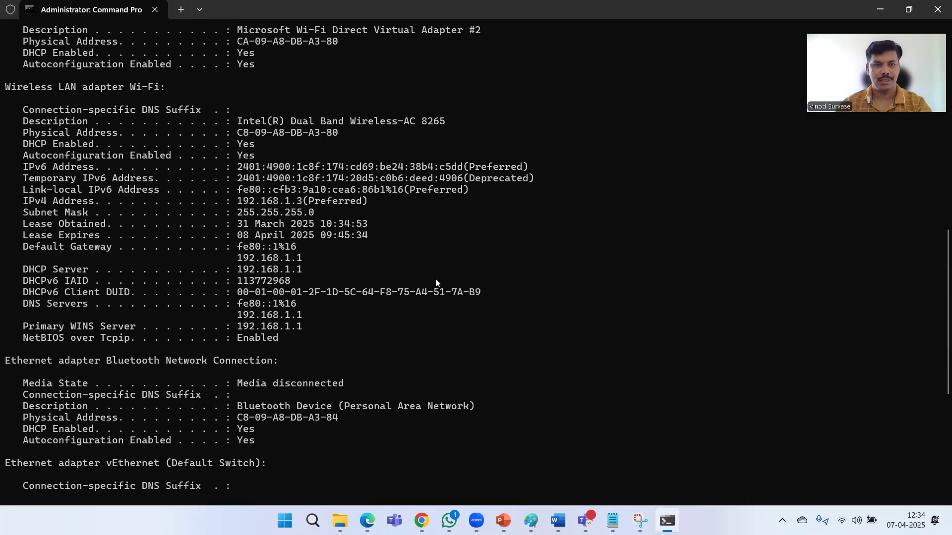
left_click_drag(237, 270, 303, 273)
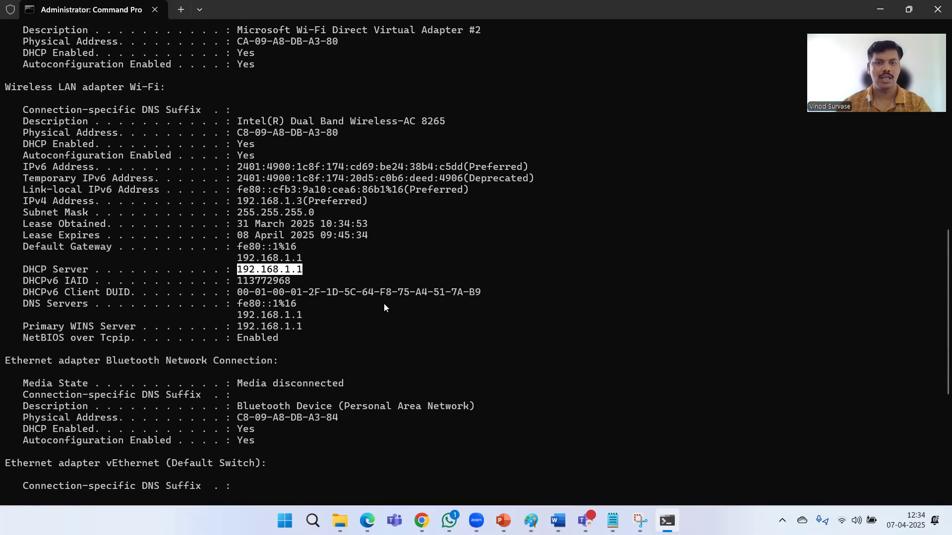
left_click(418, 257)
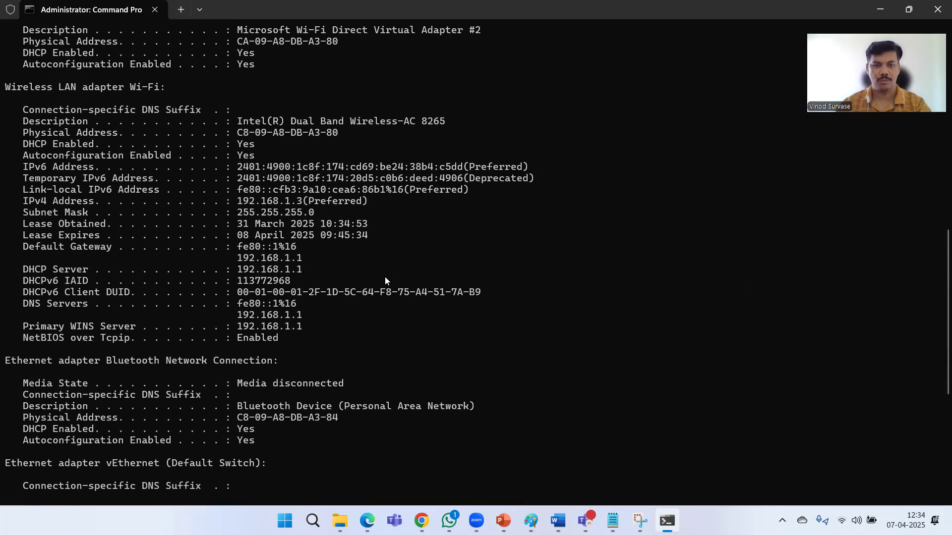
key("alt+Tab")
type("192.168.1.1")
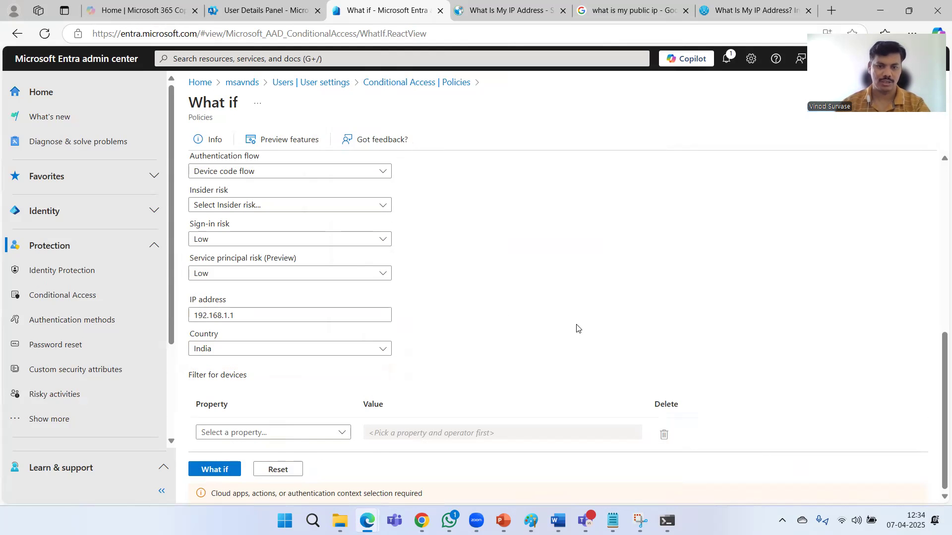
Step: Review the What If identity and sign-in conditions, and open the cloud apps selection under the target resource
scroll(666, 313, "up", 10)
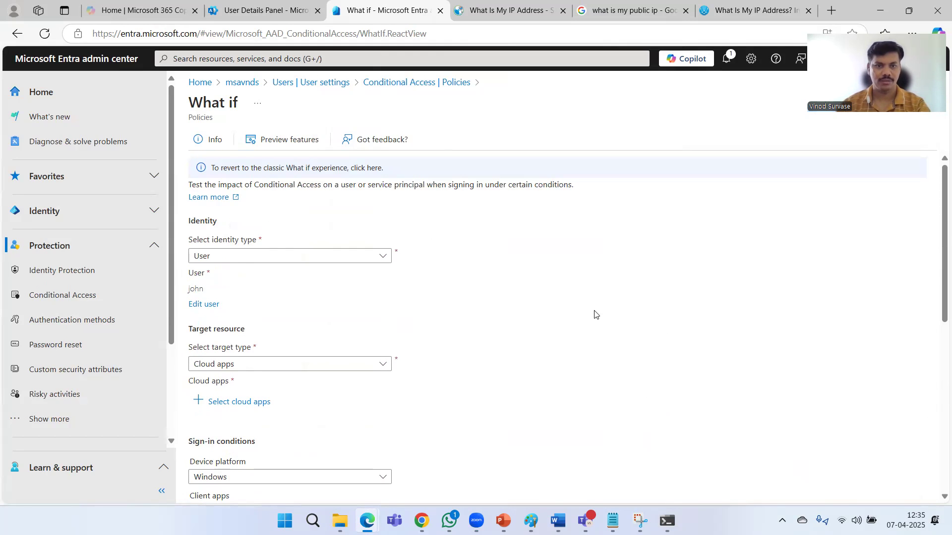
scroll(594, 314, "down", 10)
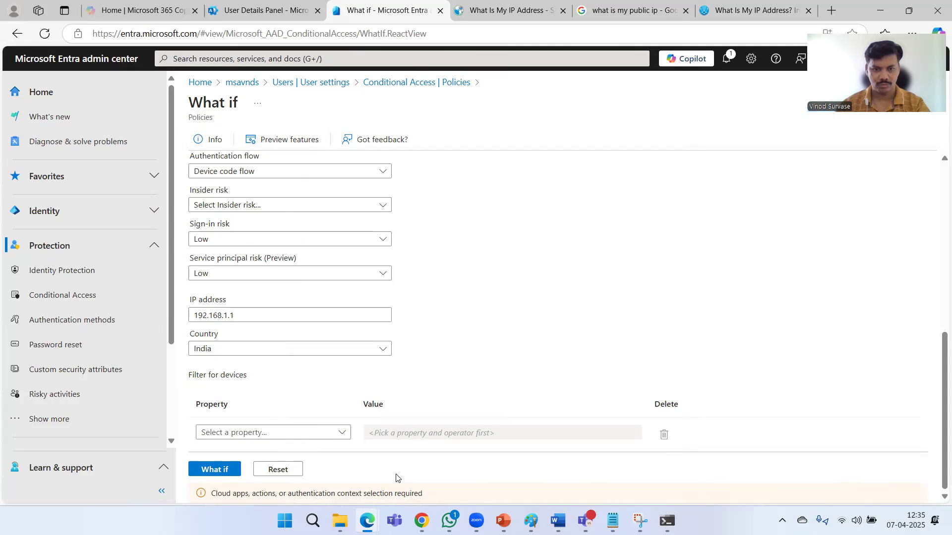
scroll(548, 270, "up", 5)
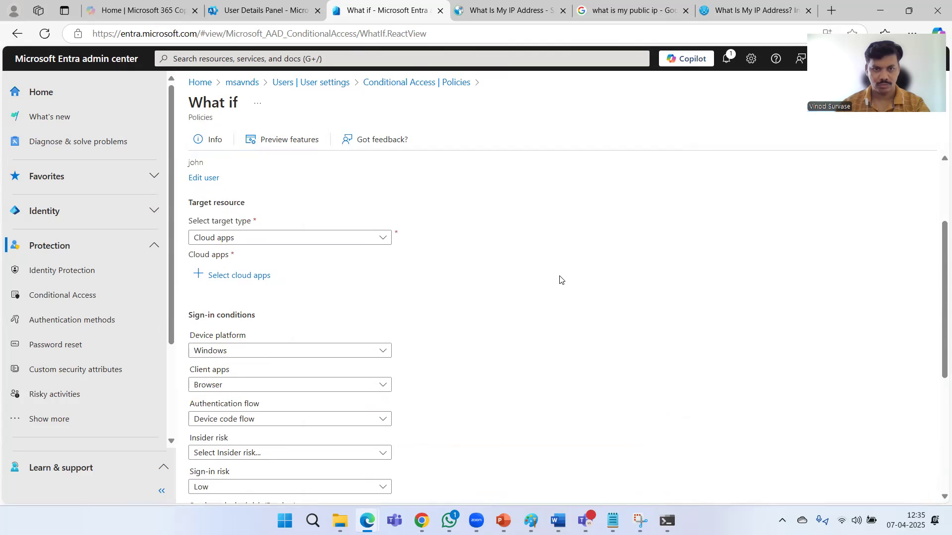
scroll(297, 366, "down", 1)
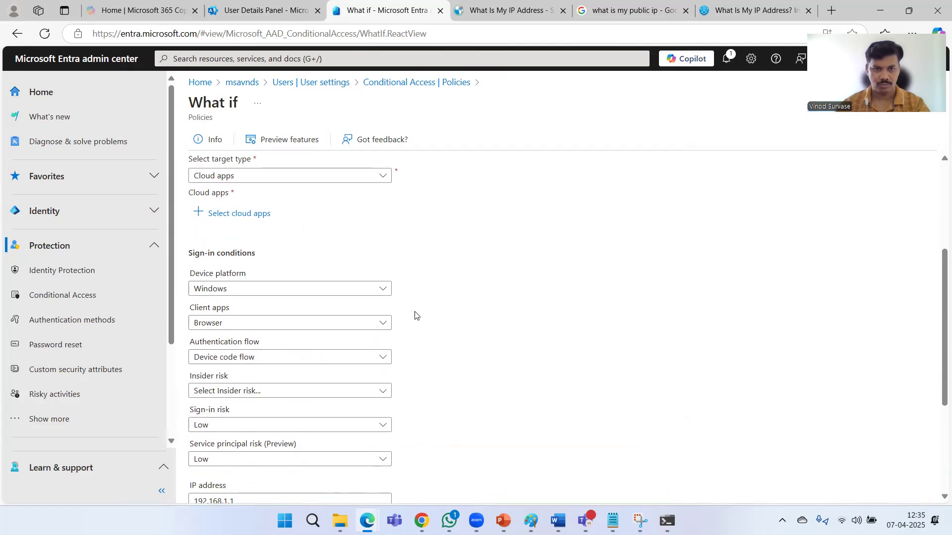
scroll(385, 311, "up", 1)
left_click(244, 278)
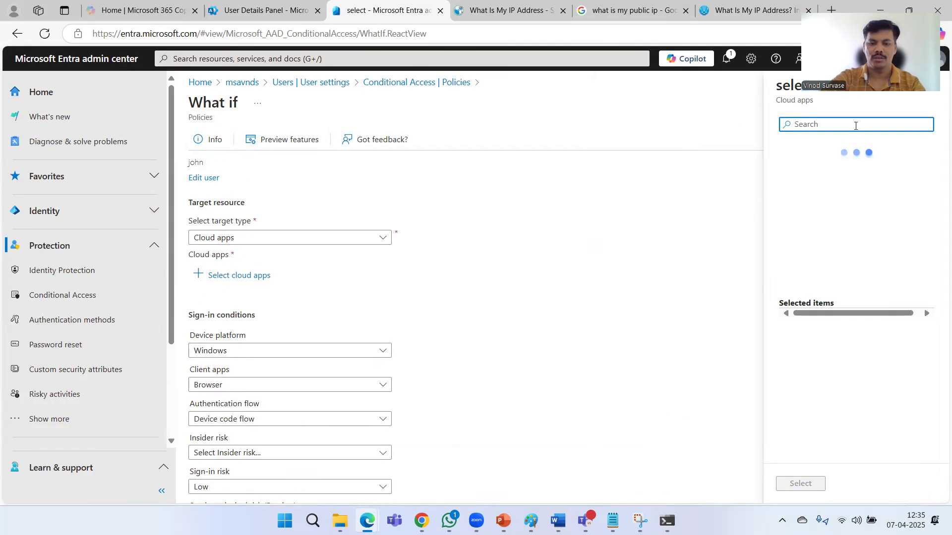
type("of")
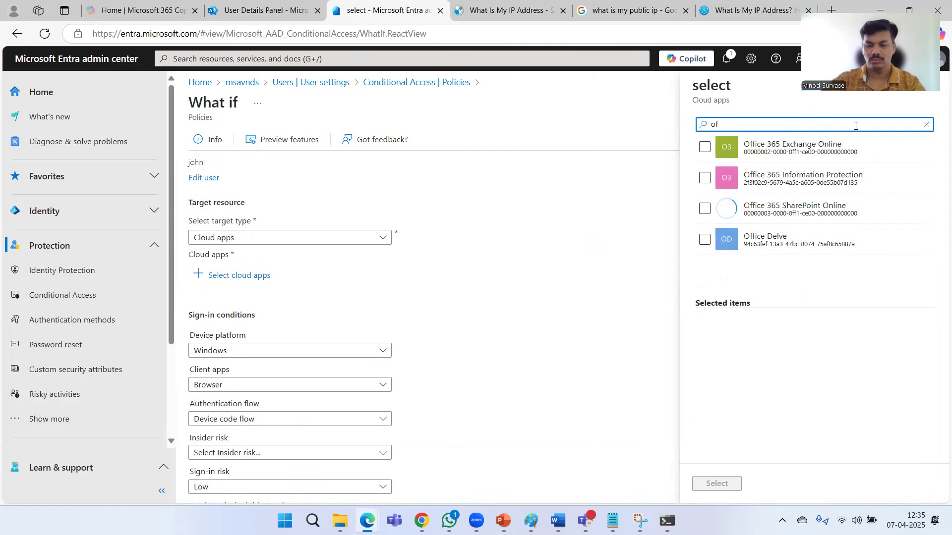
key("BackSpace")
key("BackSpace")
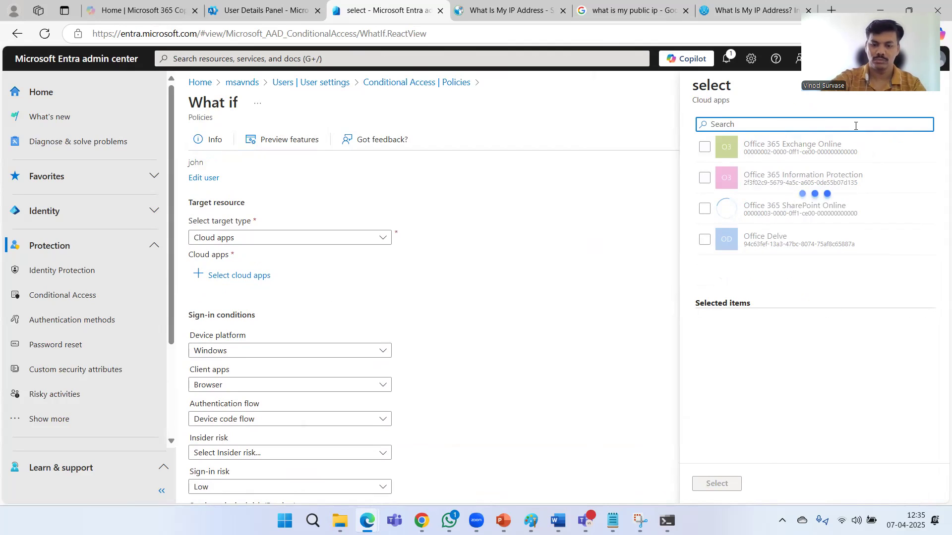
type("micro")
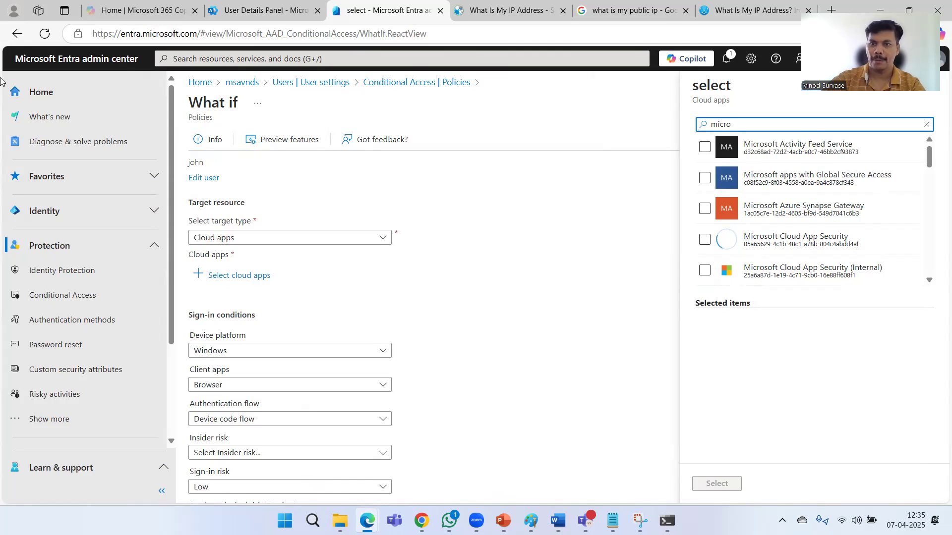
key("BackSpace")
key("BackSpace")
key("BackSpace")
key("BackSpace")
Step: Search the cloud apps for "office" and select Office 365 Exchange Online as the What If target resource
type("offic")
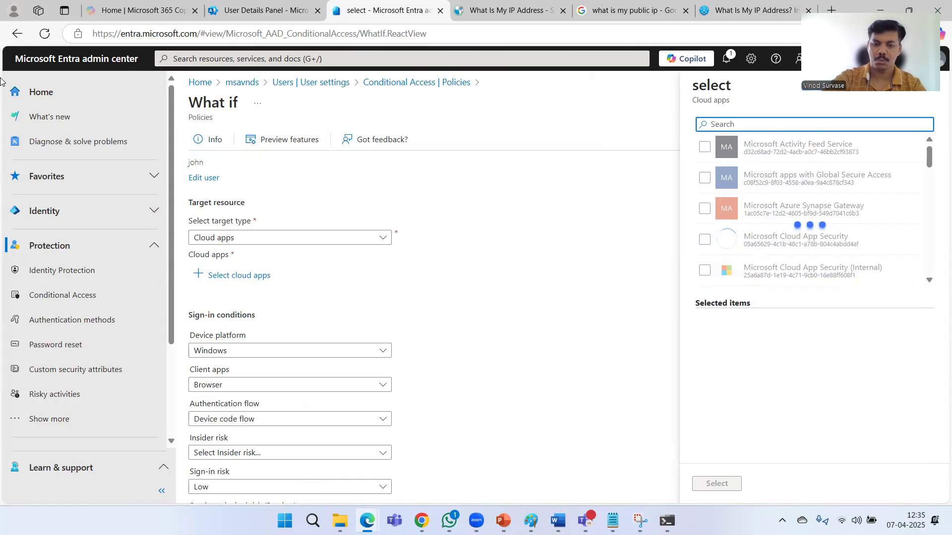
type("e")
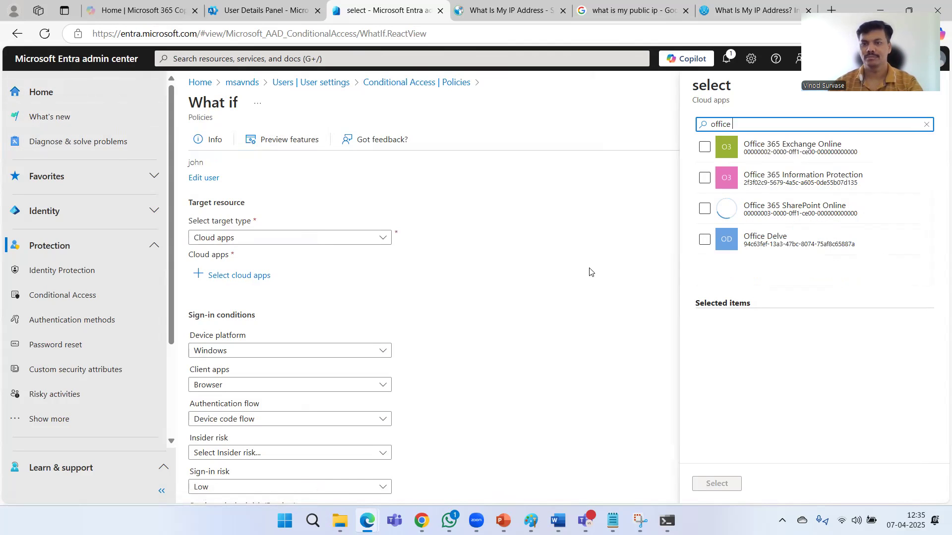
left_click(705, 147)
left_click(724, 484)
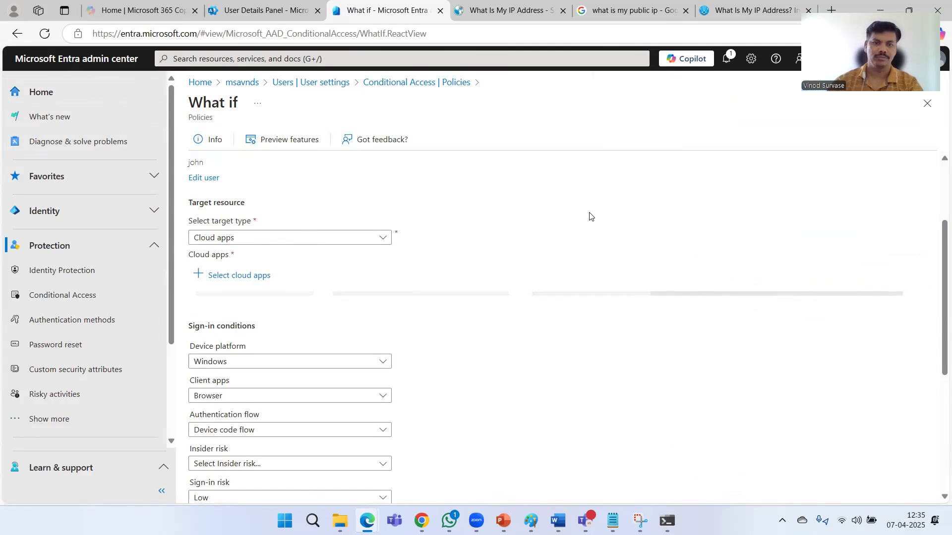
scroll(603, 233, "down", 6)
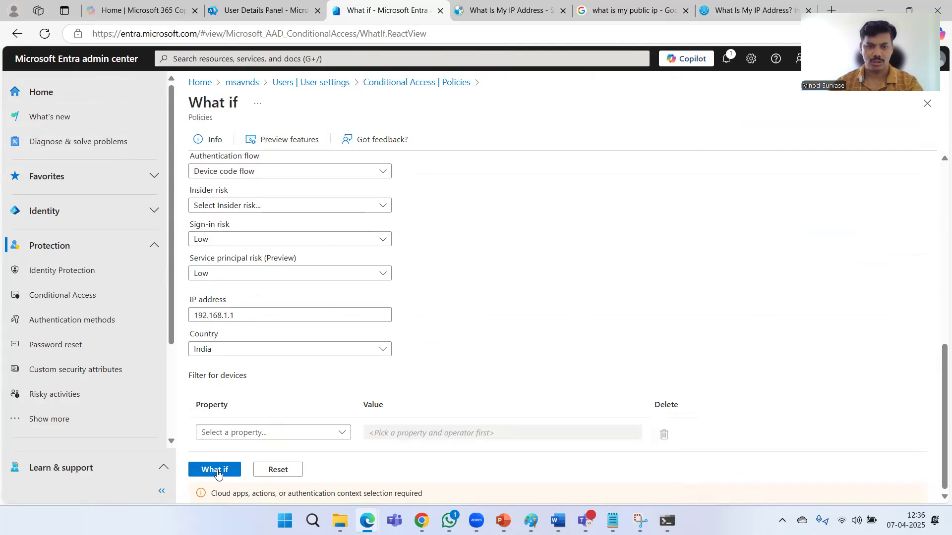
Step: Run the What If evaluation and examine the session controls and filter value of the CA for Authentication Flow policy
left_click(215, 471)
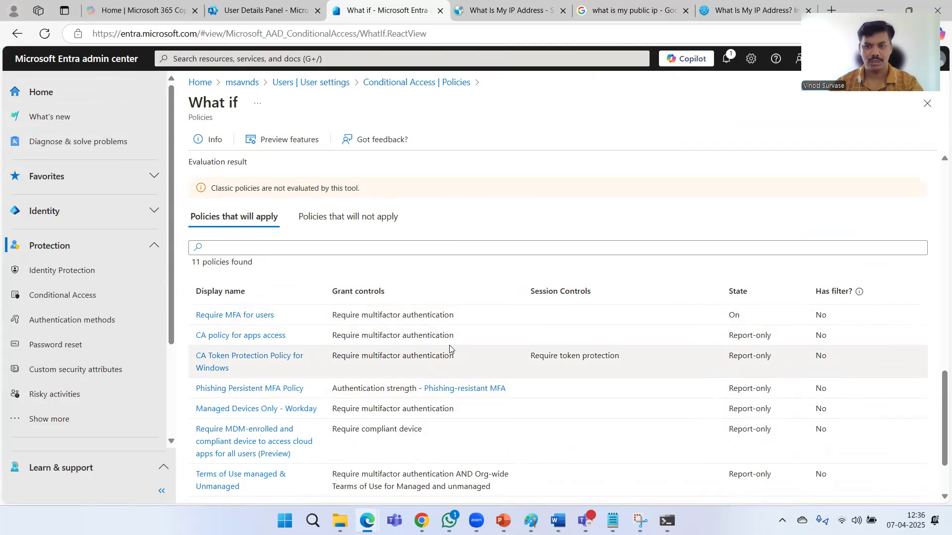
scroll(449, 349, "down", 2)
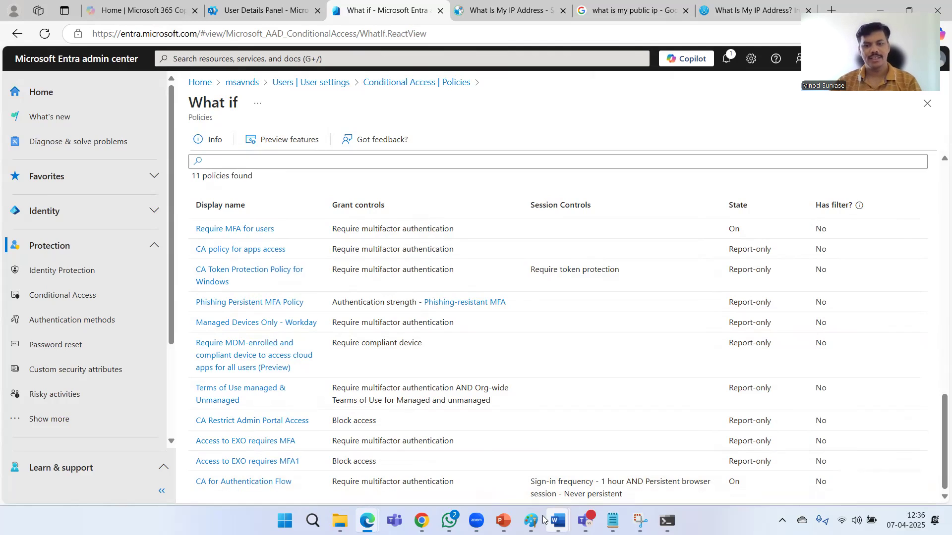
left_click_drag(529, 490, 646, 496)
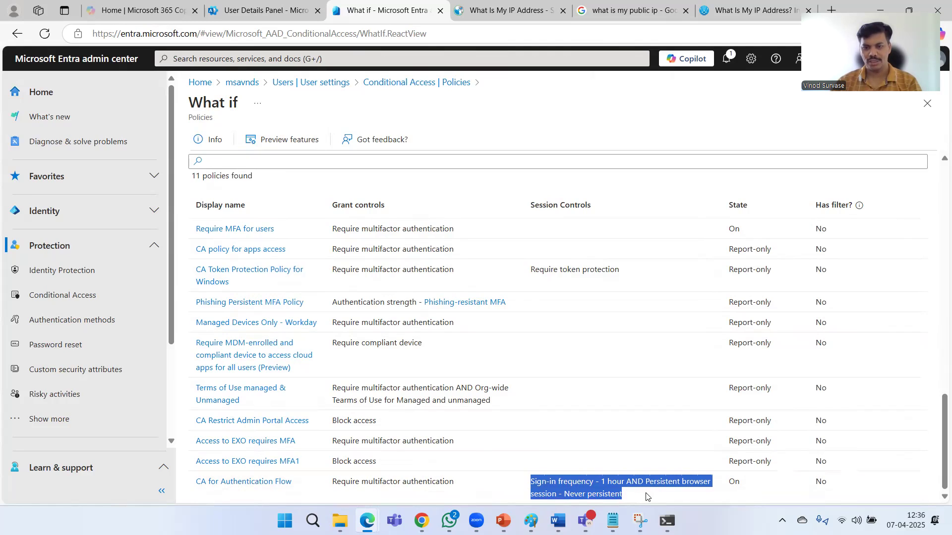
left_click(688, 494)
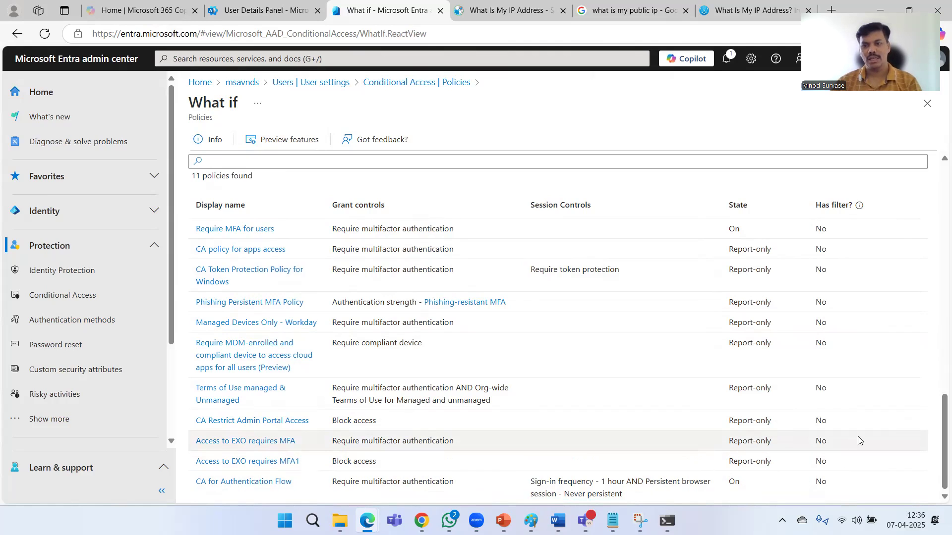
double_click(819, 483)
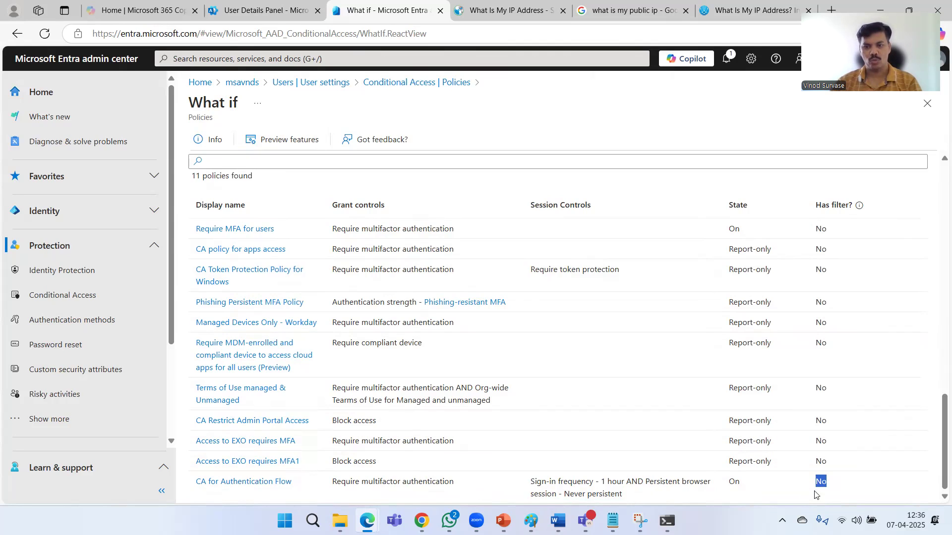
left_click(756, 489)
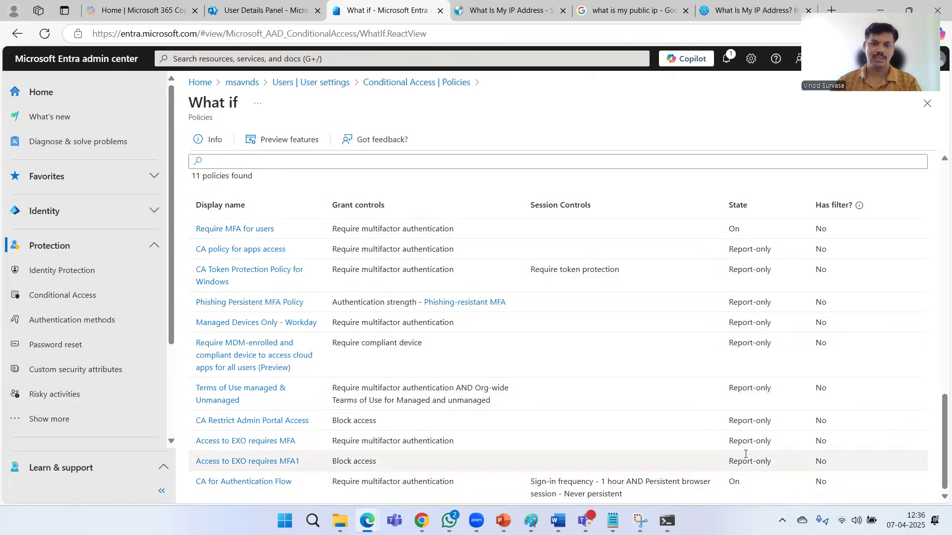
Step: Compare the states of the policies that will apply and recheck the What If identity, target resource and sign-in conditions
scroll(706, 382, "up", 1)
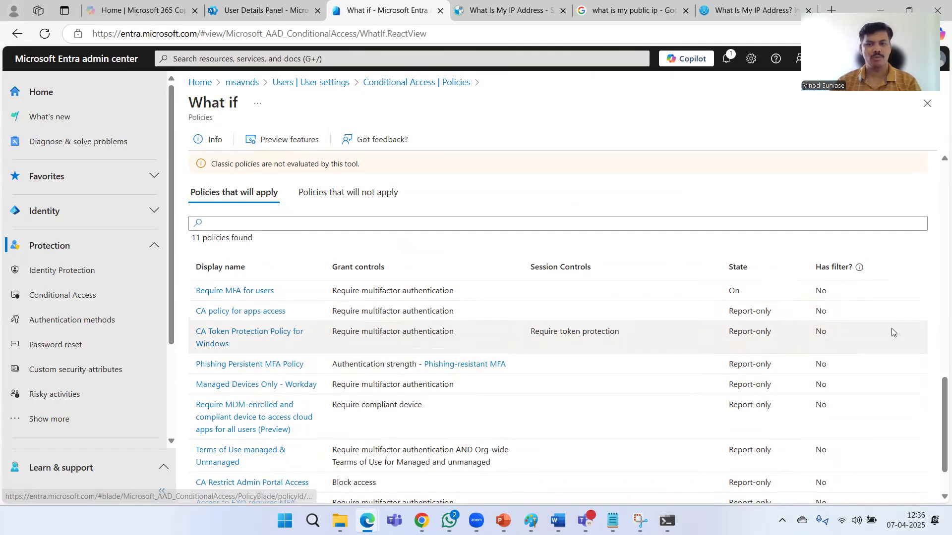
double_click(734, 291)
left_click(731, 299)
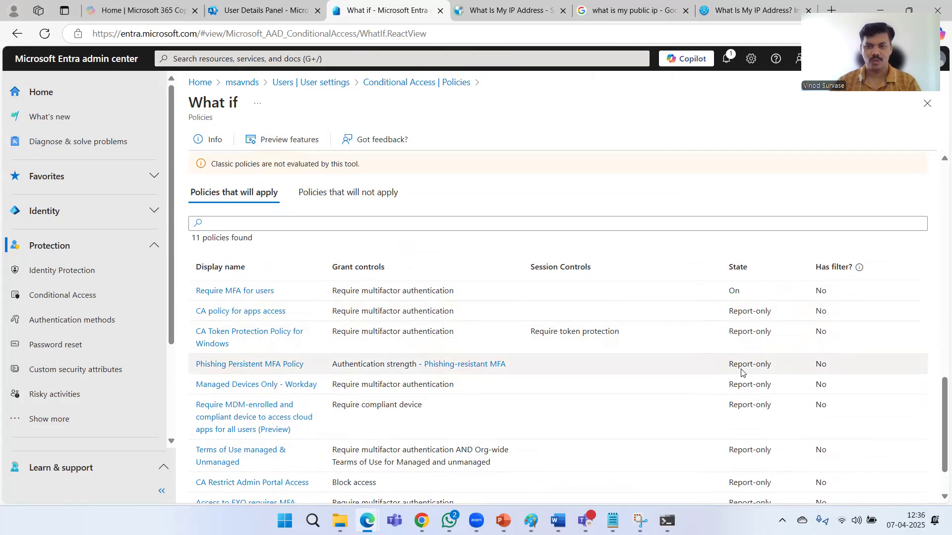
scroll(742, 373, "down", 1)
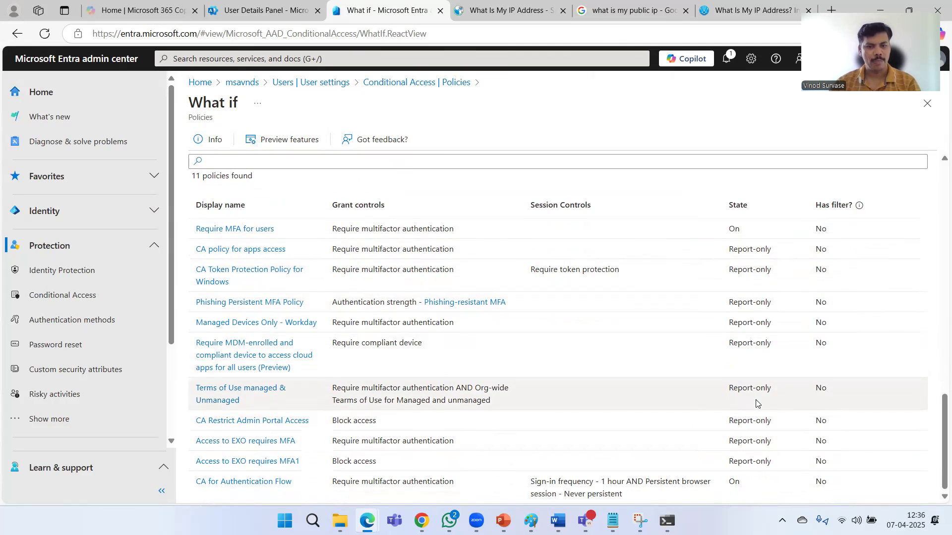
scroll(758, 391, "up", 10)
scroll(757, 392, "down", 5)
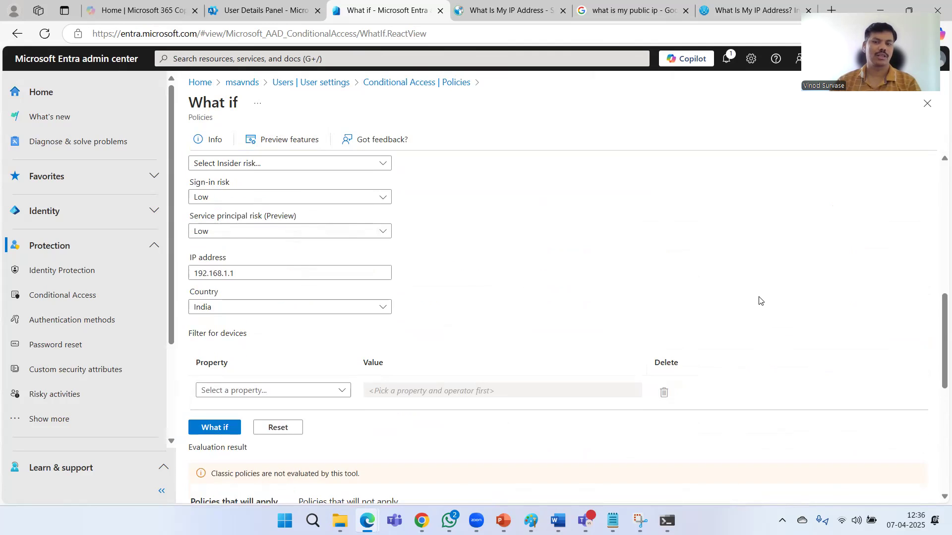
scroll(758, 300, "up", 9)
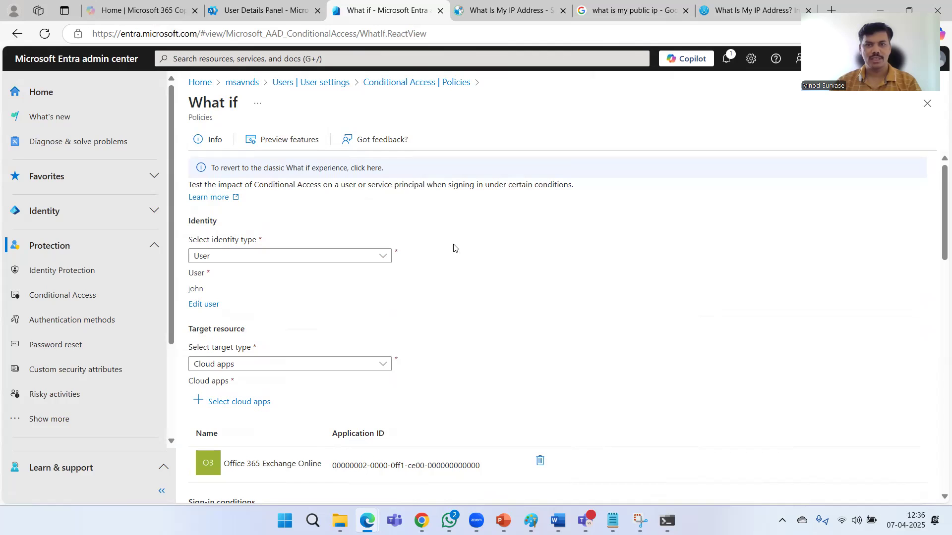
scroll(515, 337, "down", 15)
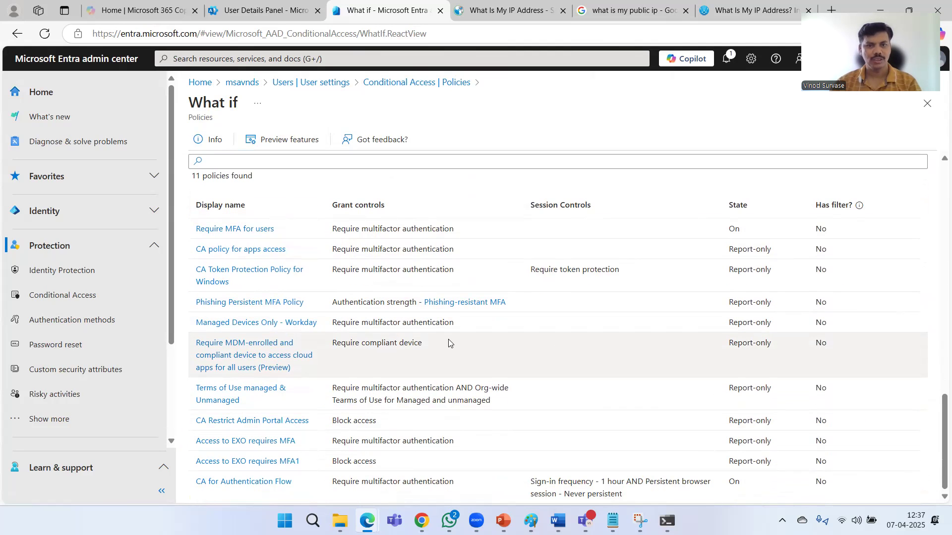
scroll(448, 347, "up", 10)
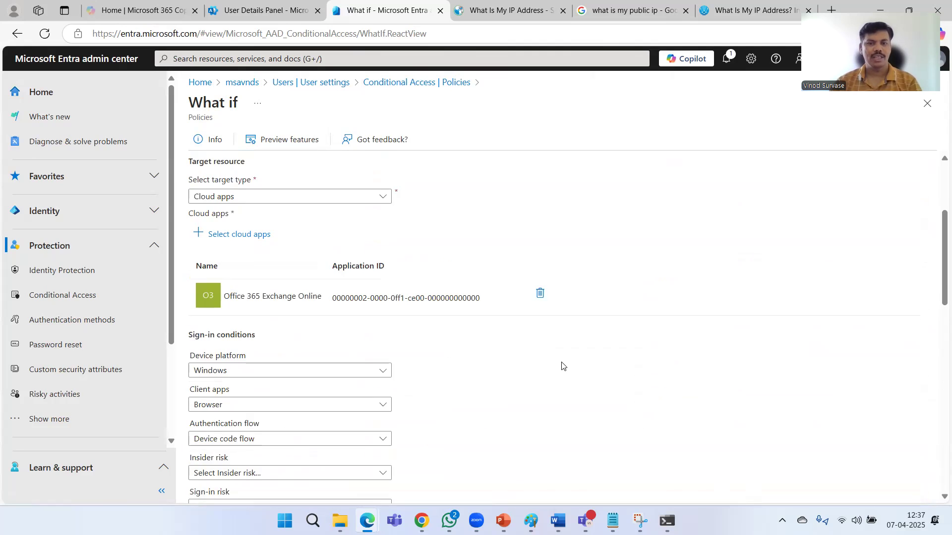
scroll(661, 354, "up", 4)
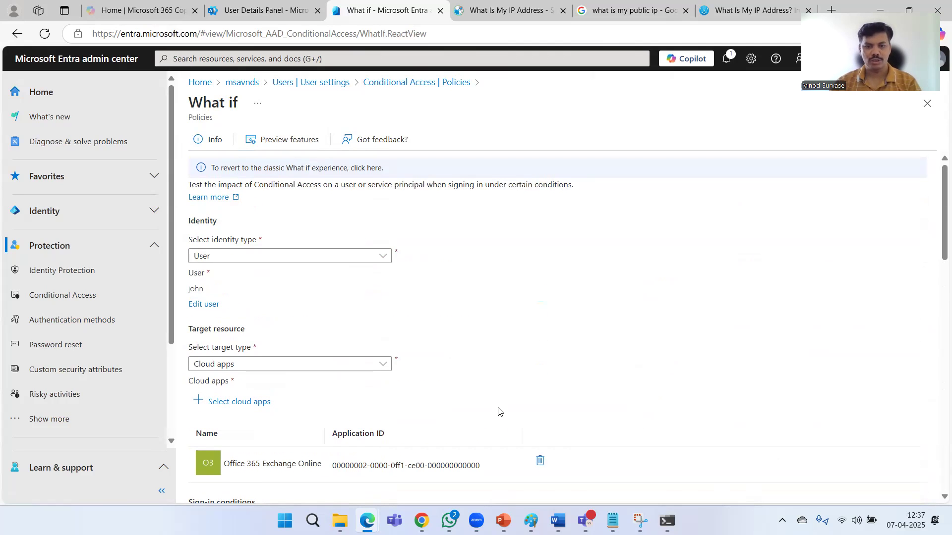
Step: Switch to the InPrivate browser window and open Outlook from the Microsoft 365 Copilot home page
left_click(367, 520)
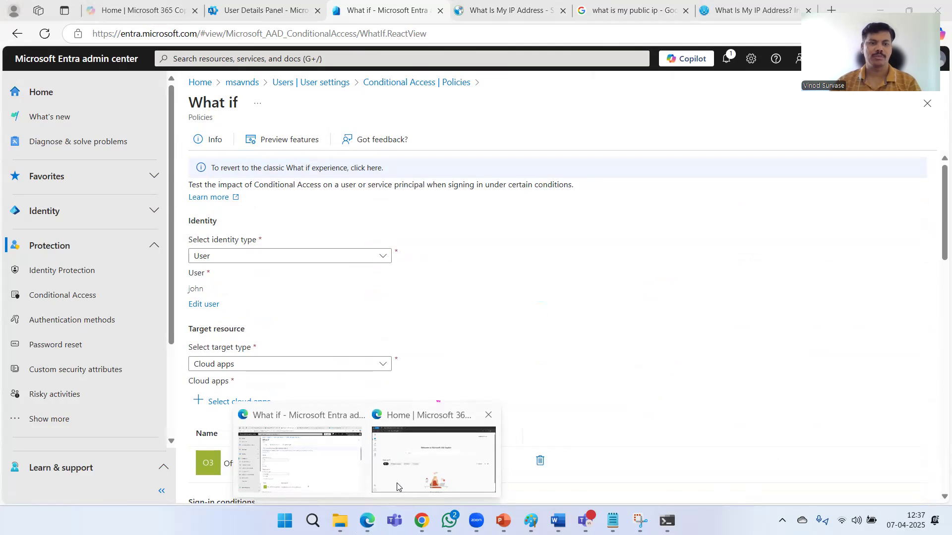
left_click(397, 487)
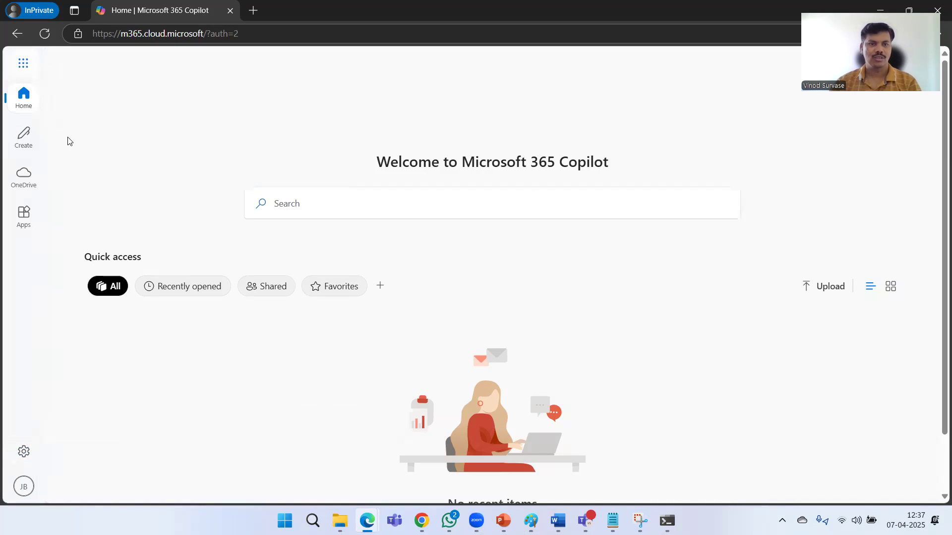
left_click(99, 145)
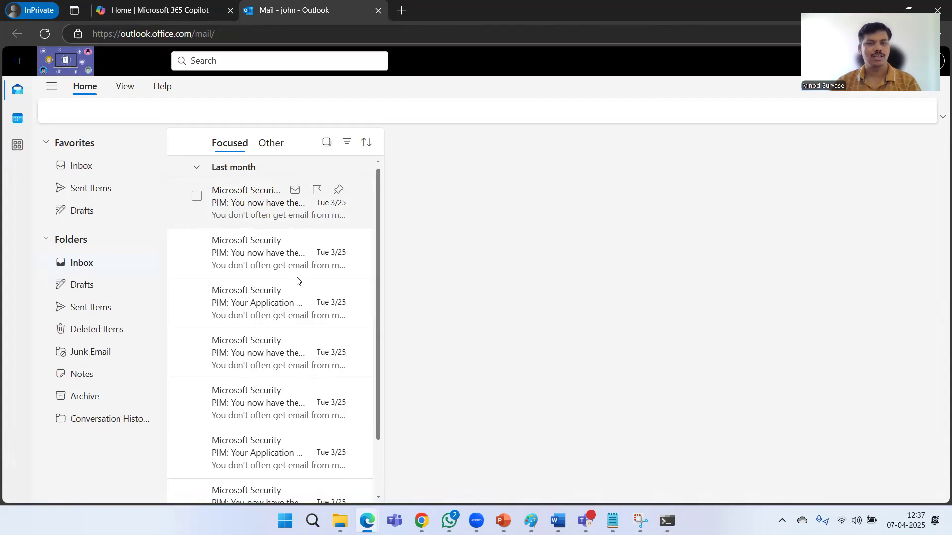
Step: View several Microsoft Security PIM messages in the test user's inbox, dismissing the custom folder ordering tip
left_click(251, 274)
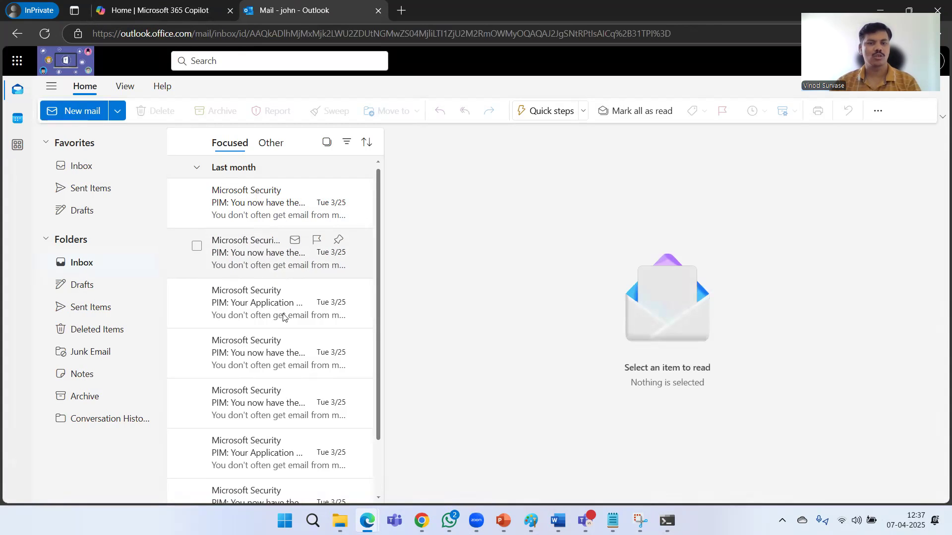
left_click(242, 318)
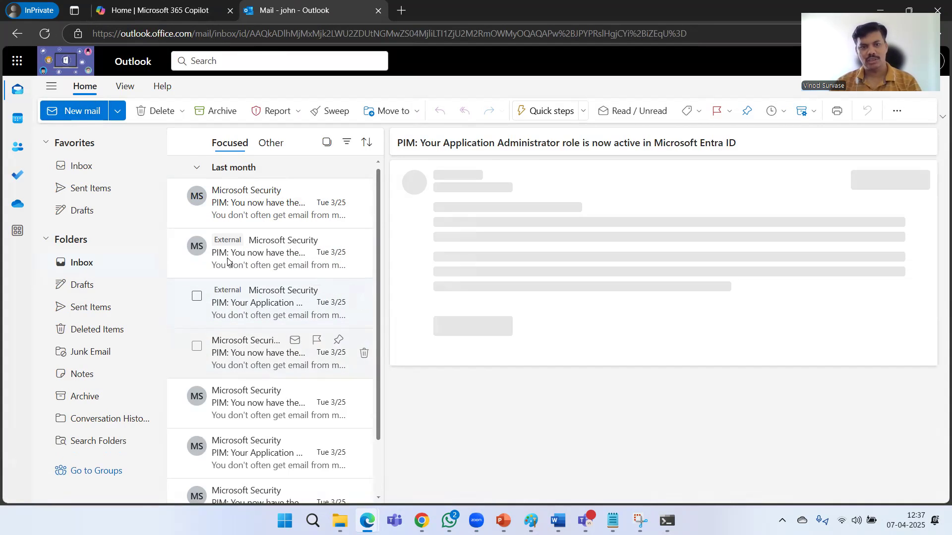
left_click(248, 214)
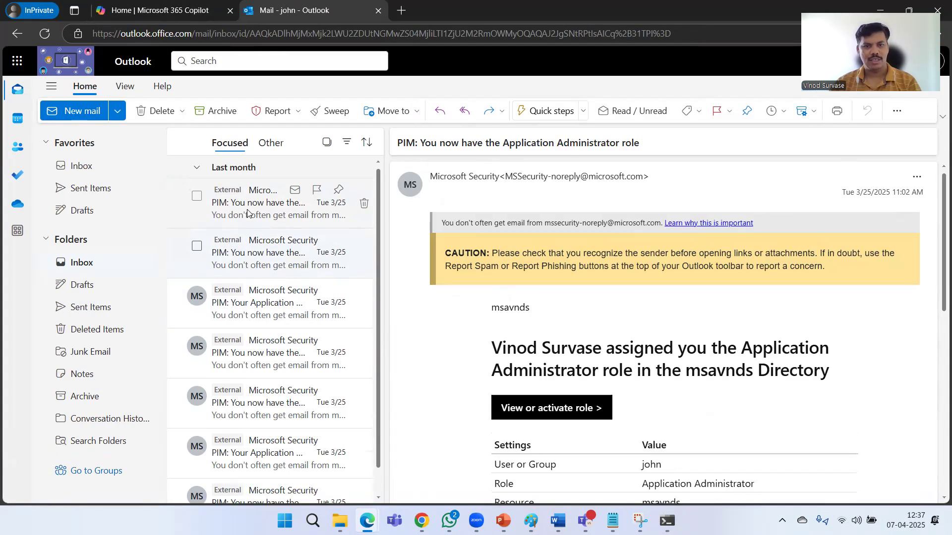
left_click(239, 319)
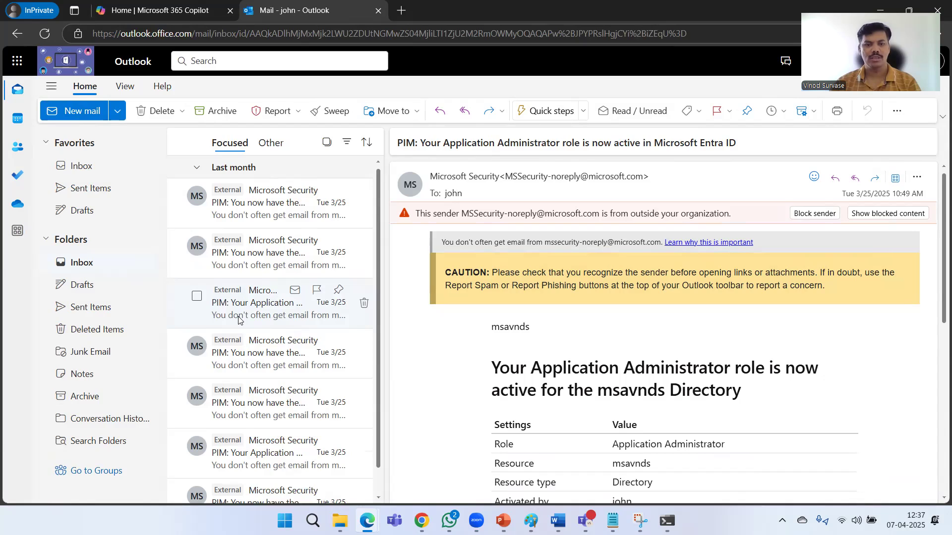
left_click(257, 363)
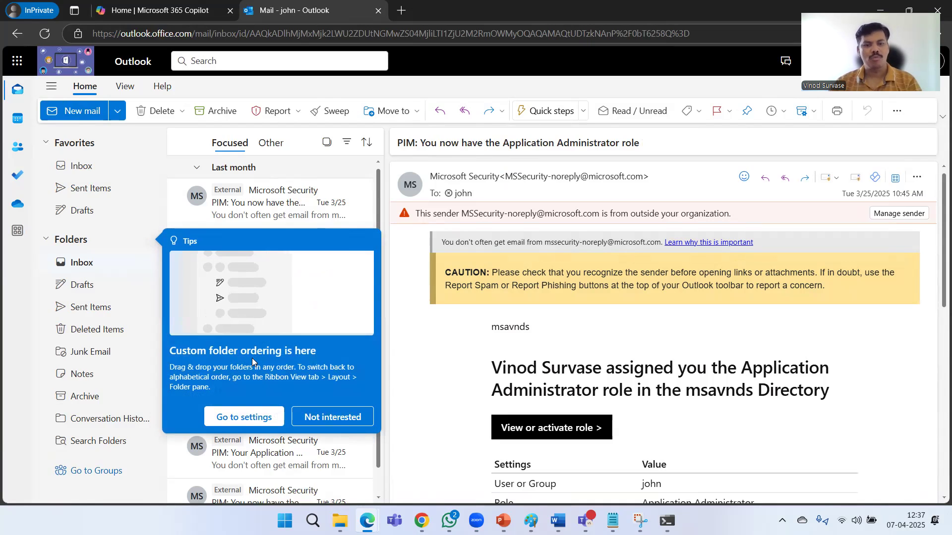
left_click(333, 417)
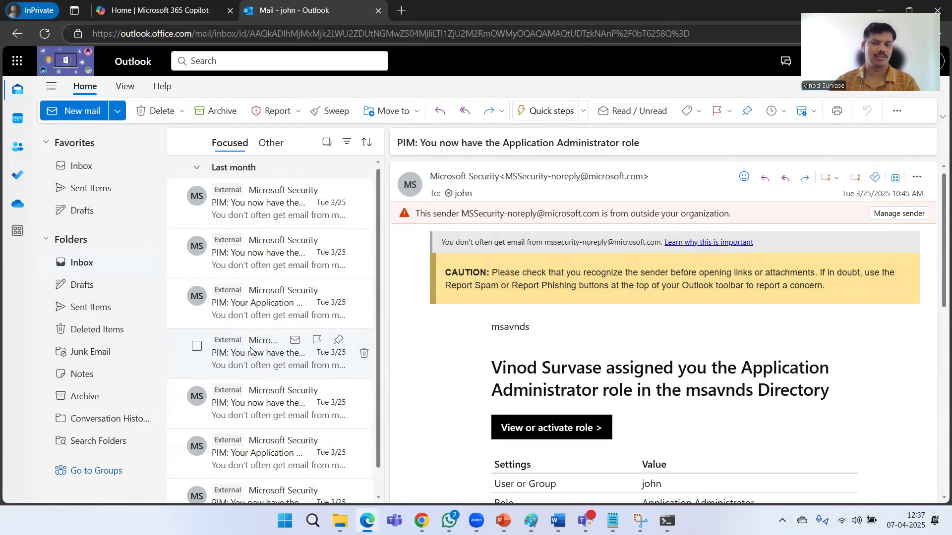
left_click(270, 411)
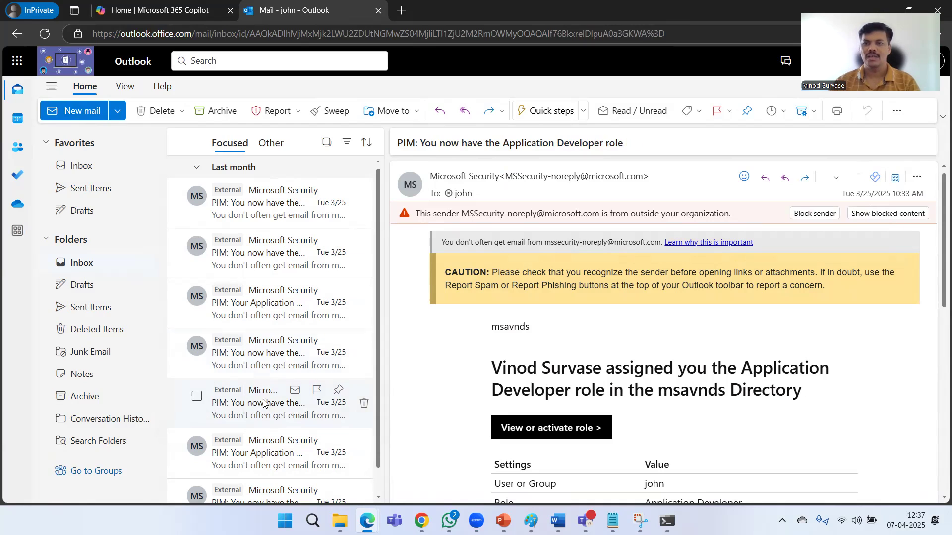
key("ctrl+Tab")
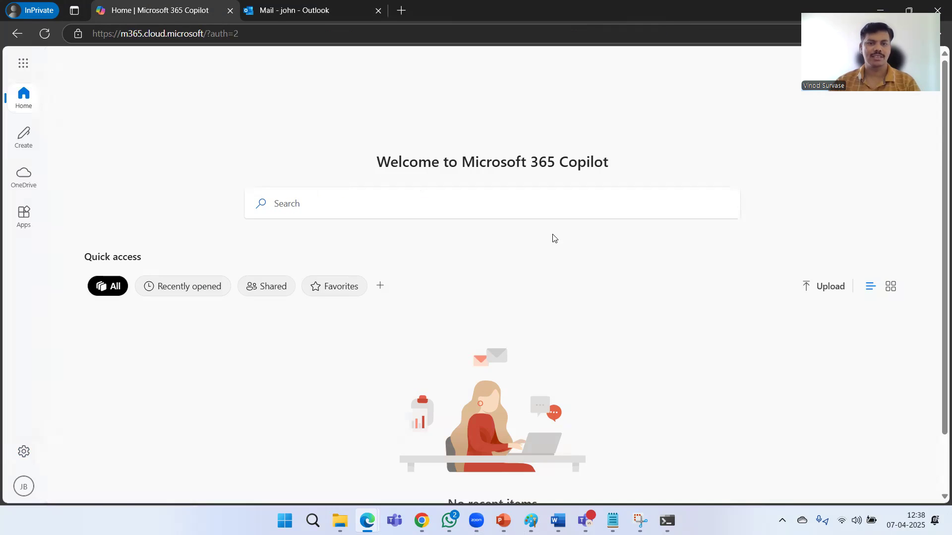
Step: Return to the Microsoft Entra admin center window and open the list of all users
mouse_move(367, 520)
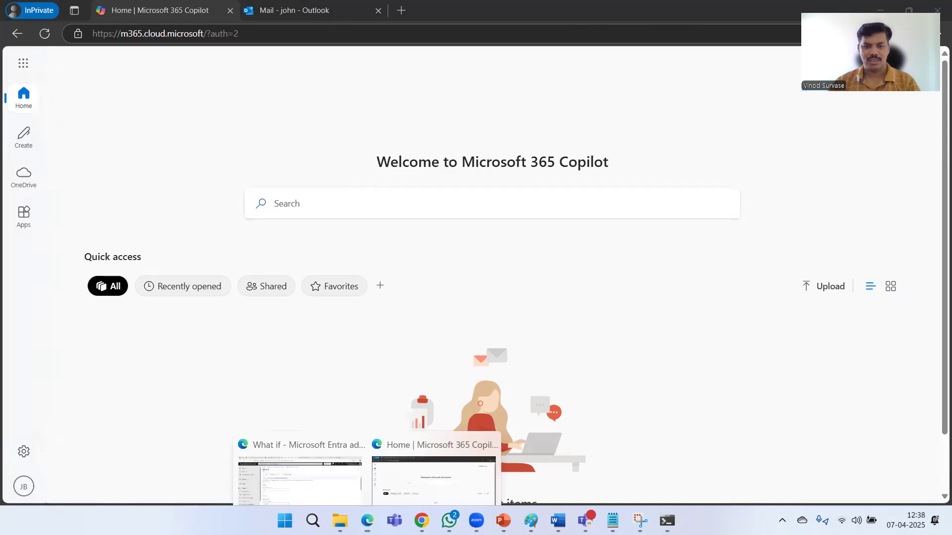
left_click(297, 461)
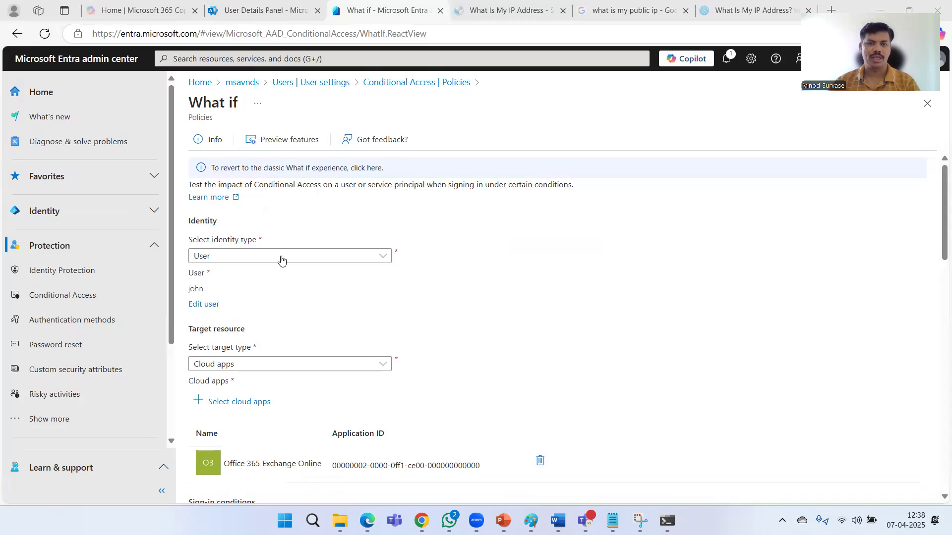
left_click(299, 82)
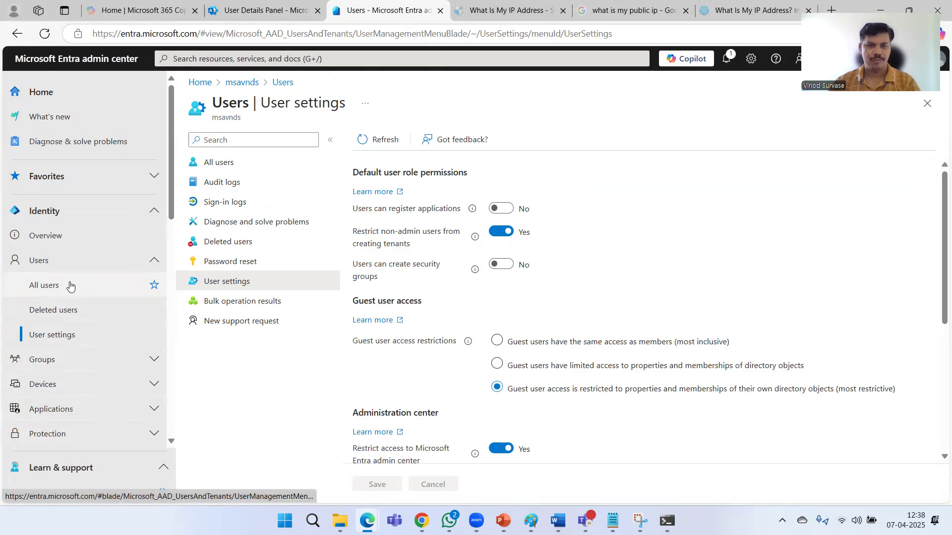
left_click(68, 285)
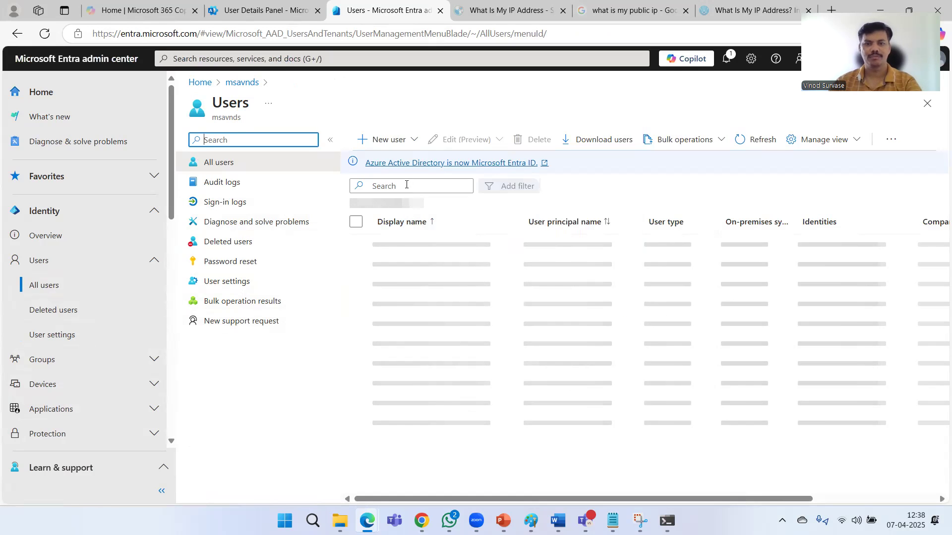
Step: Search the users by the test user's name and open the audit logs of the matching profile
left_click(405, 188)
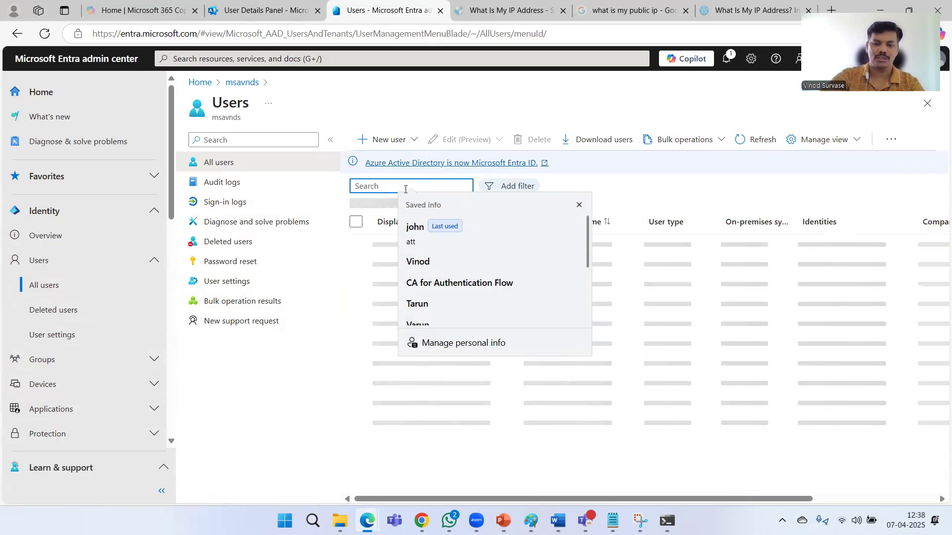
type("john")
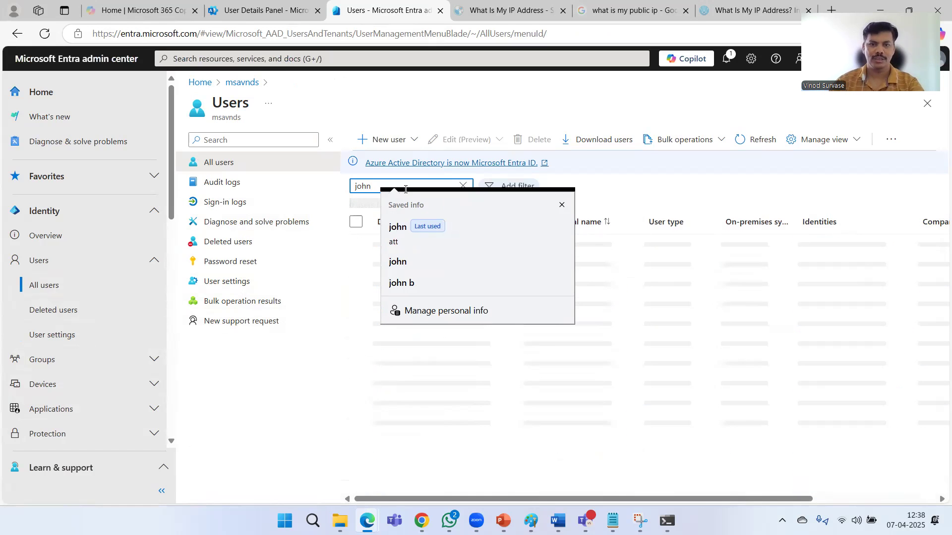
left_click(412, 227)
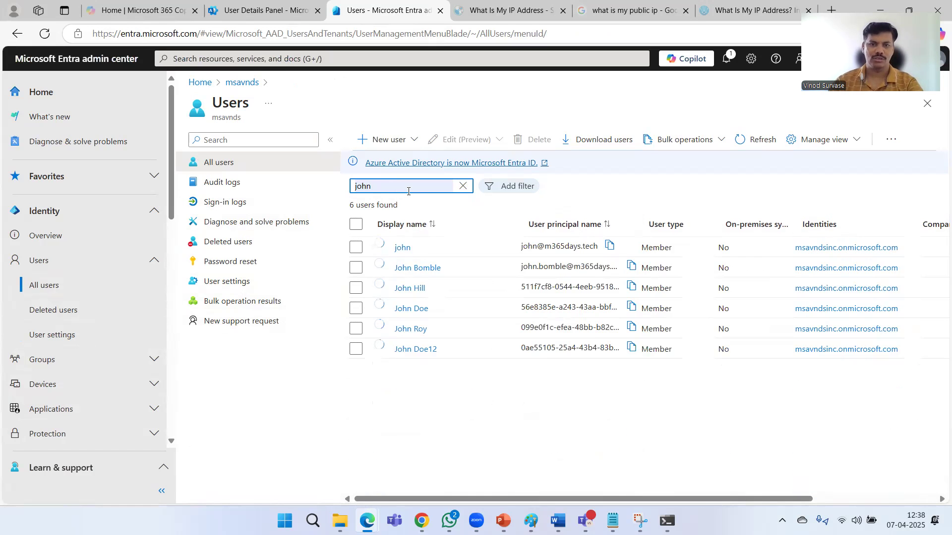
left_click(402, 247)
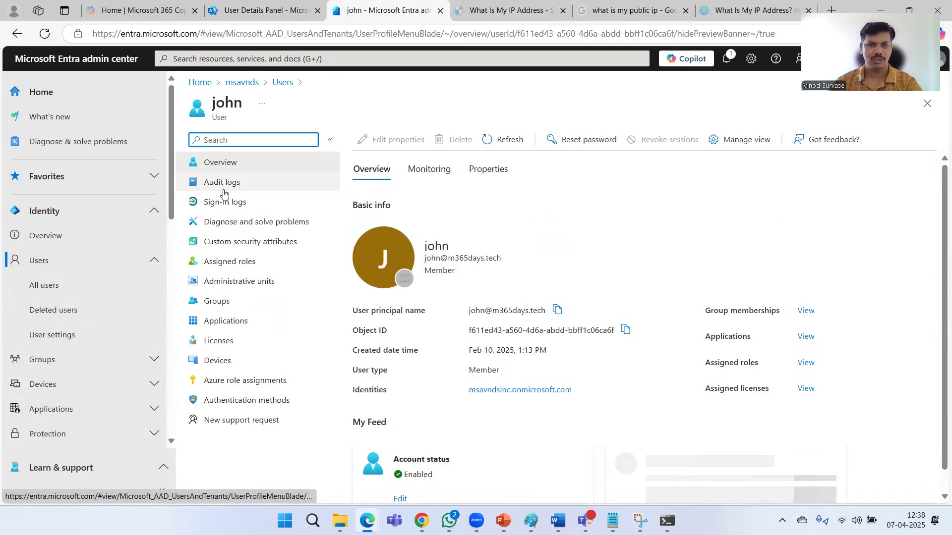
left_click(224, 192)
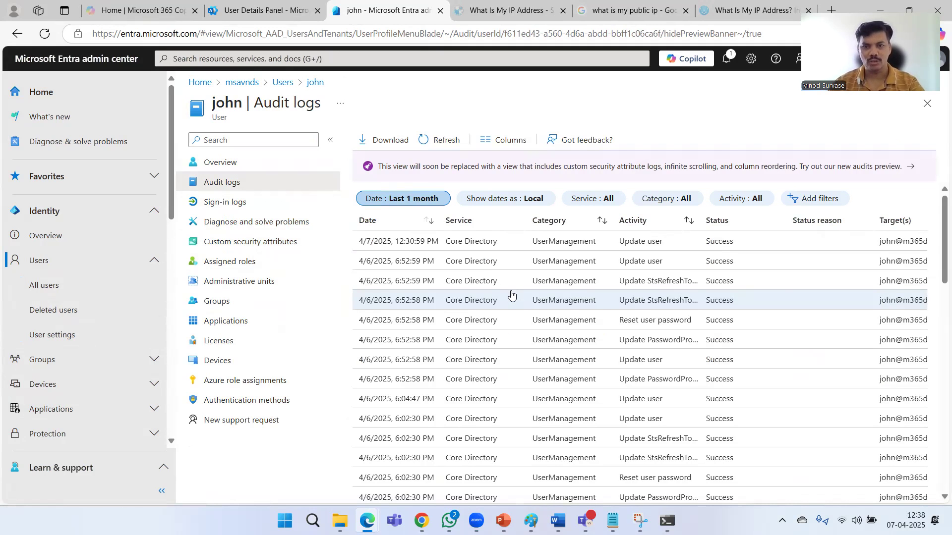
scroll(512, 295, "right", 3)
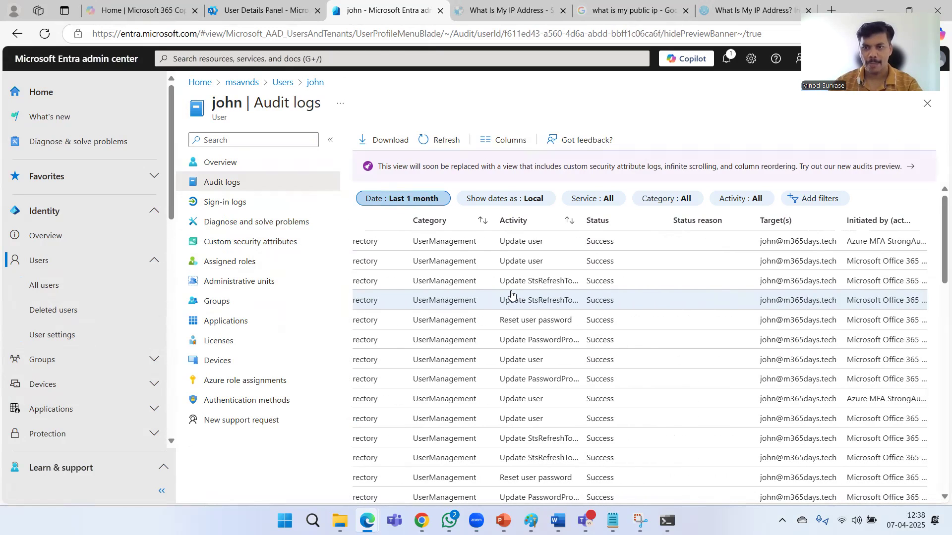
Step: Open the newest Update user audit log entry and review its activity details, initiating actor and target information
scroll(515, 300, "left", 3)
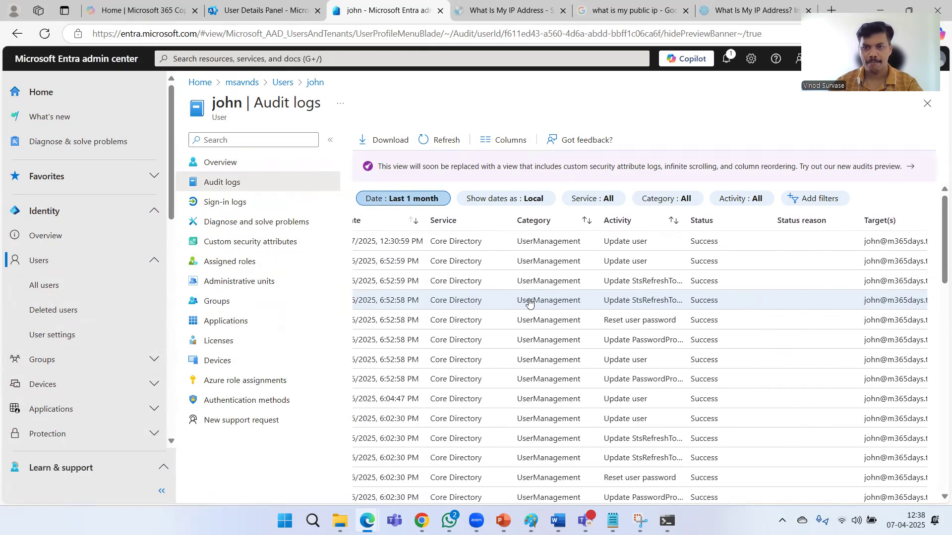
left_click(409, 241)
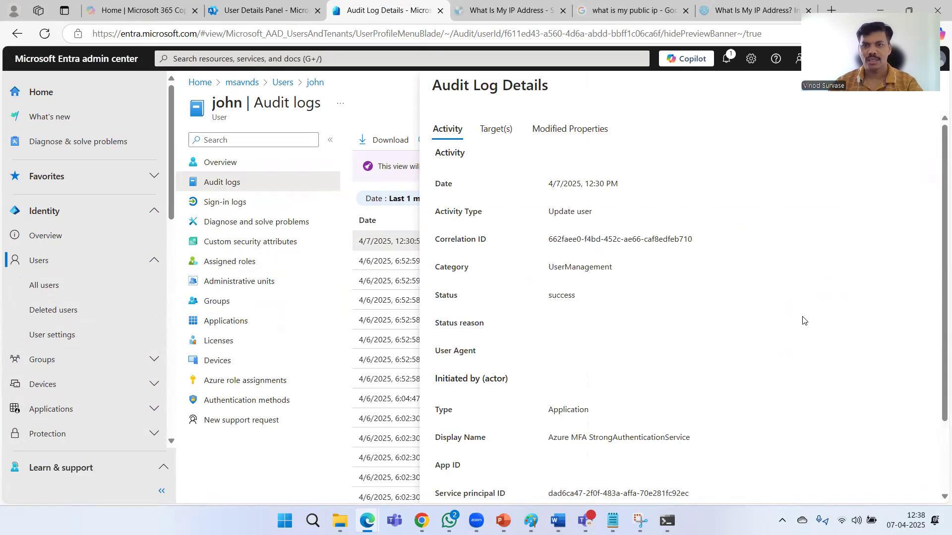
scroll(670, 275, "down", 2)
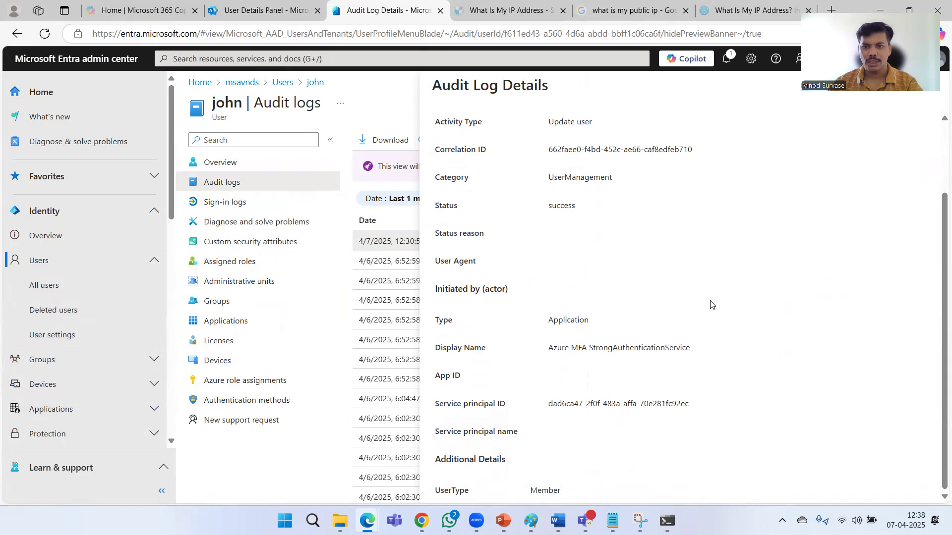
left_click_drag(634, 348, 701, 354)
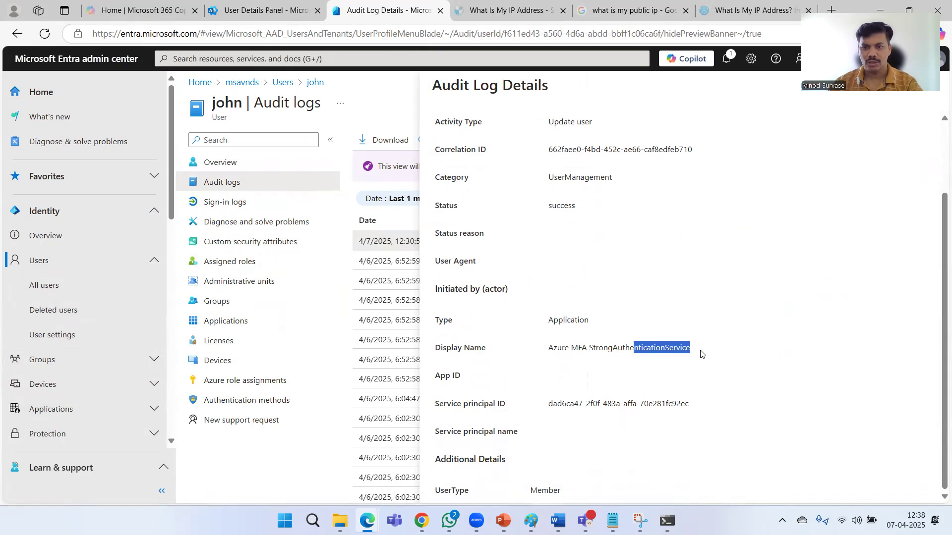
left_click(794, 379)
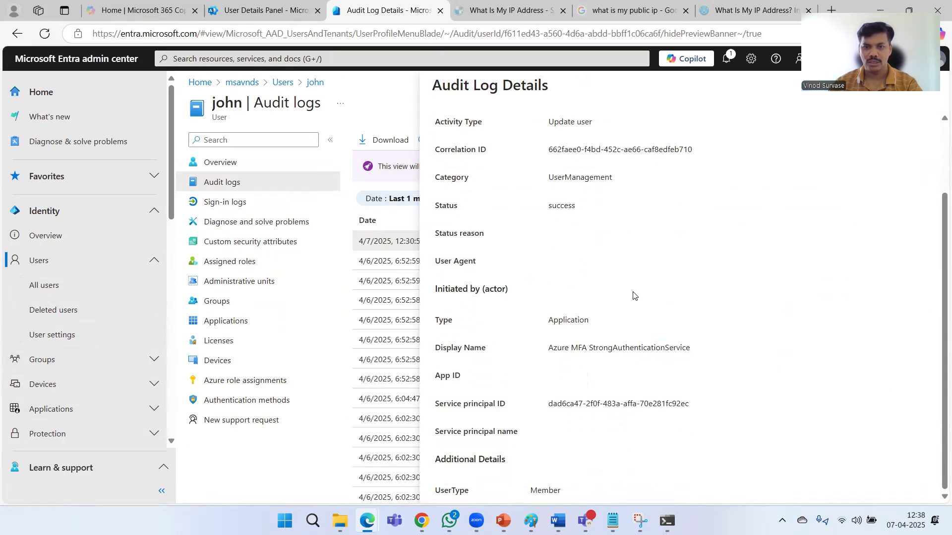
scroll(632, 298, "up", 2)
left_click(498, 128)
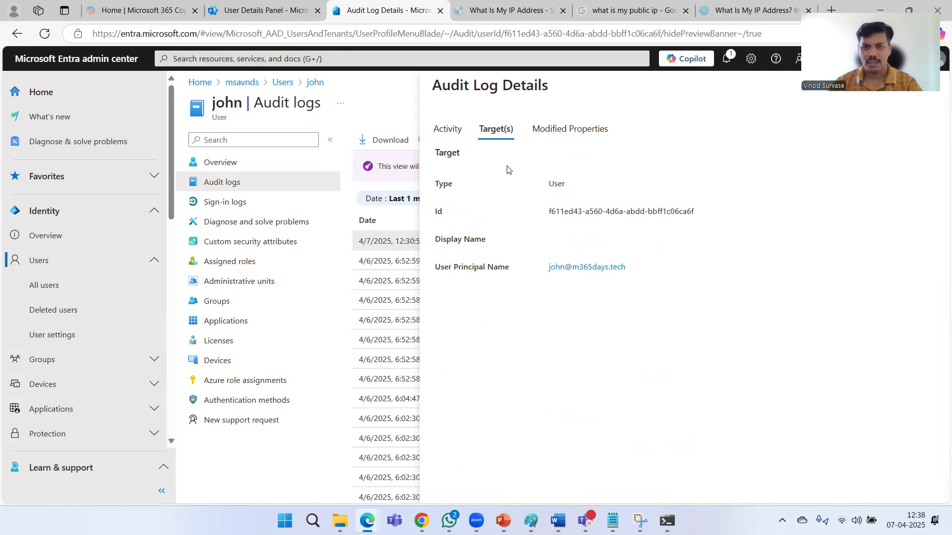
Step: Show the audit entry's modified properties and examine the device name, device tag and phone app details in the old and new values
left_click(552, 135)
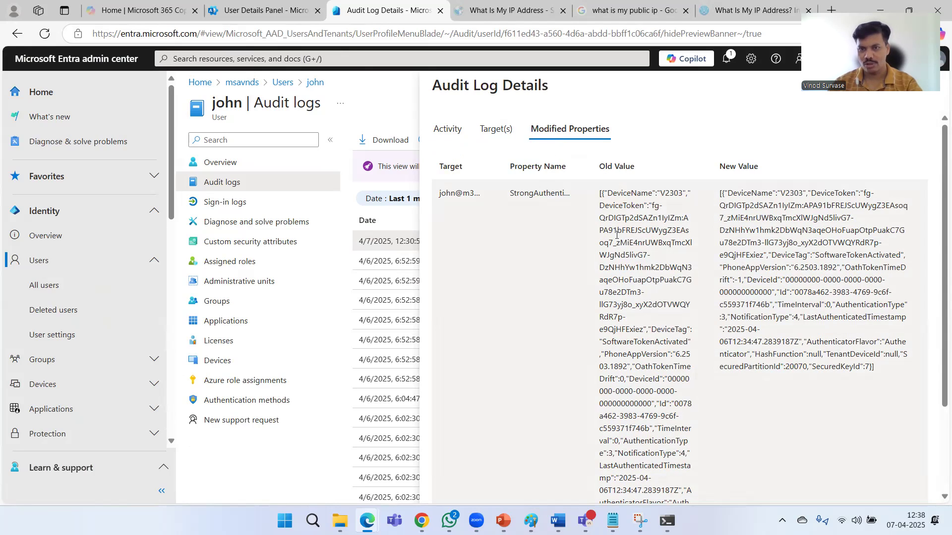
left_click_drag(606, 218, 635, 268)
left_click(760, 398)
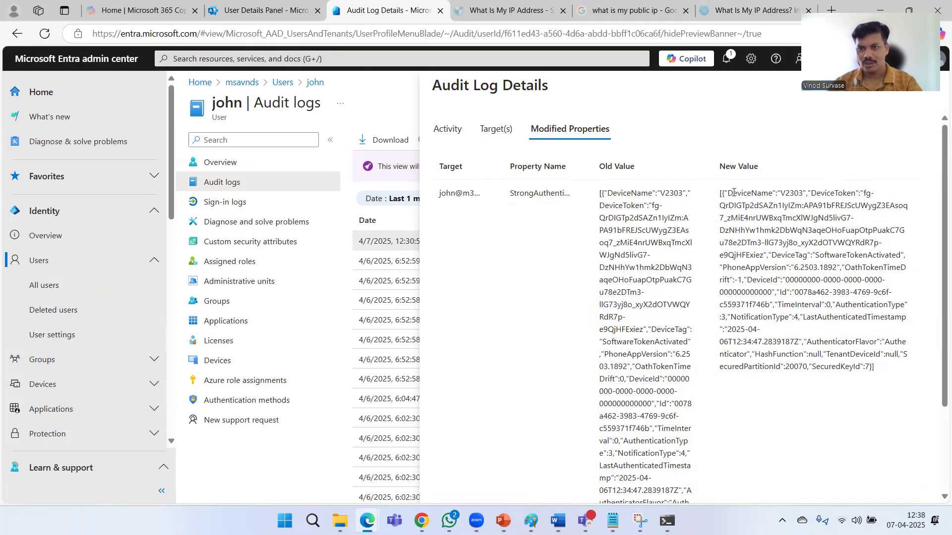
left_click_drag(734, 193, 825, 194)
left_click(823, 265)
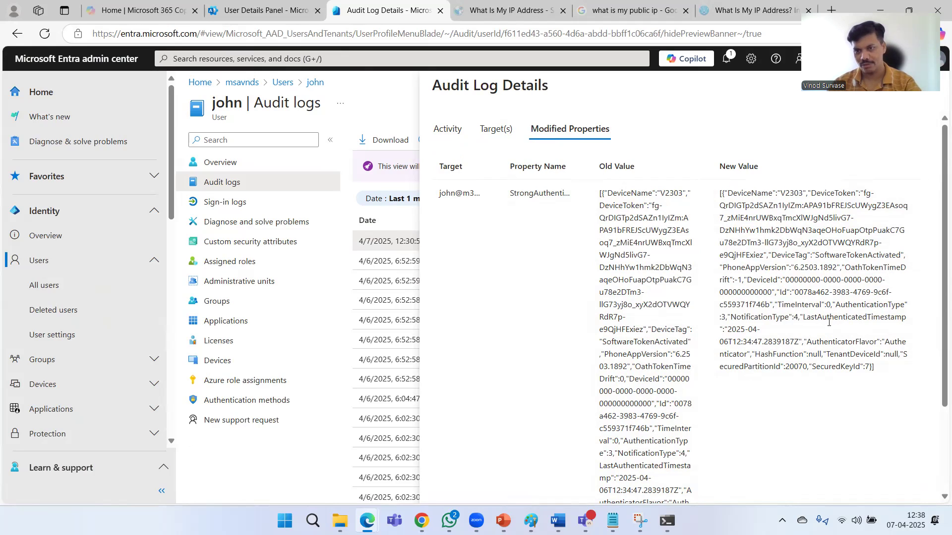
left_click_drag(827, 258, 890, 264)
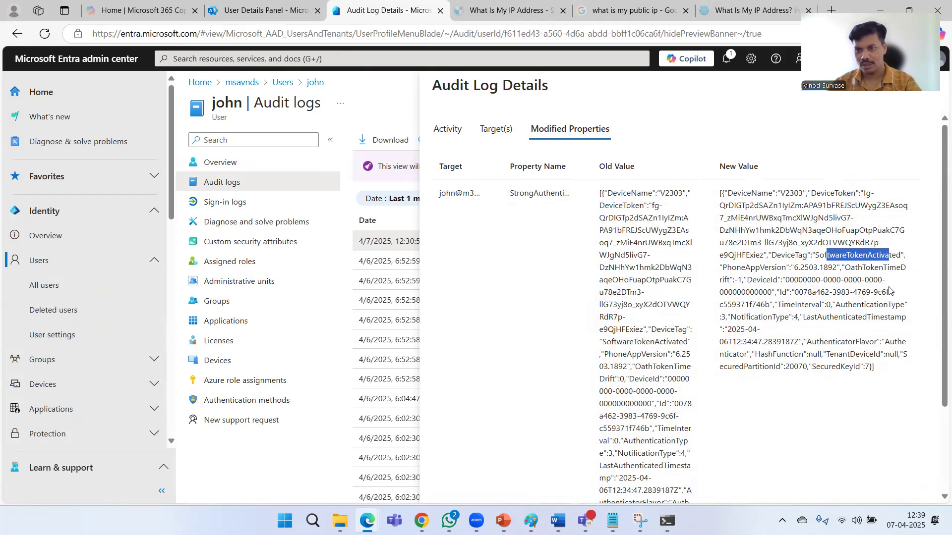
left_click_drag(737, 266, 821, 290)
left_click(805, 344)
left_click(826, 390)
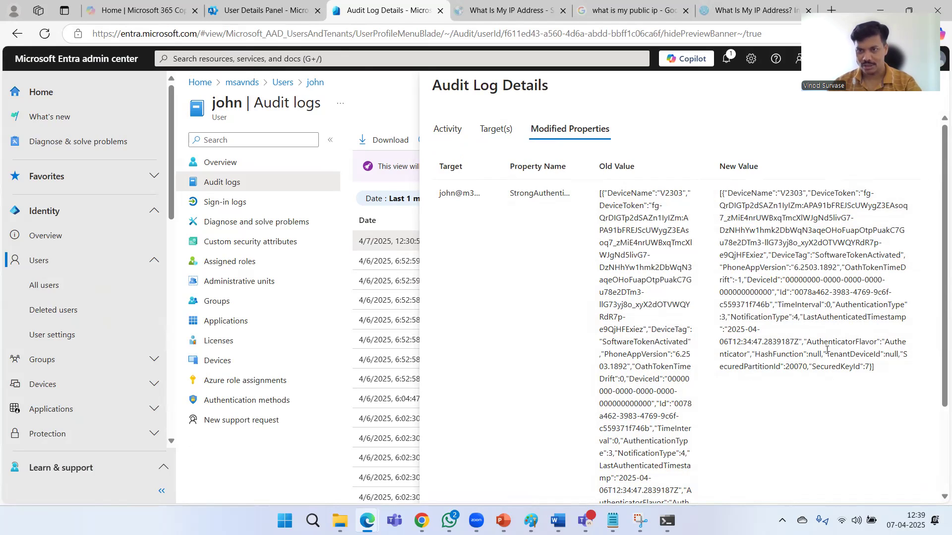
Step: Examine the last authenticated timestamp and remaining authenticator properties in the new value, and close the audit log details
left_click_drag(803, 316, 890, 333)
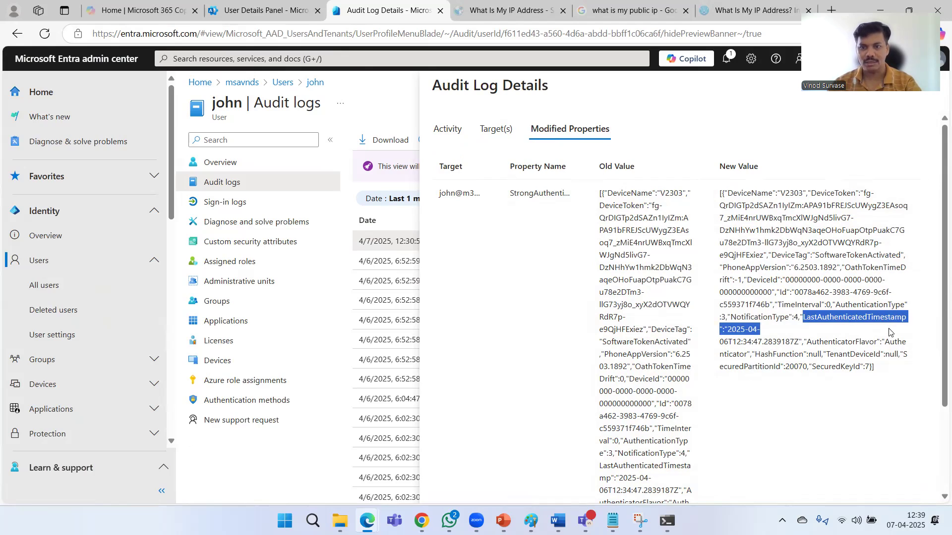
left_click(826, 415)
left_click_drag(773, 354, 821, 349)
left_click(841, 429)
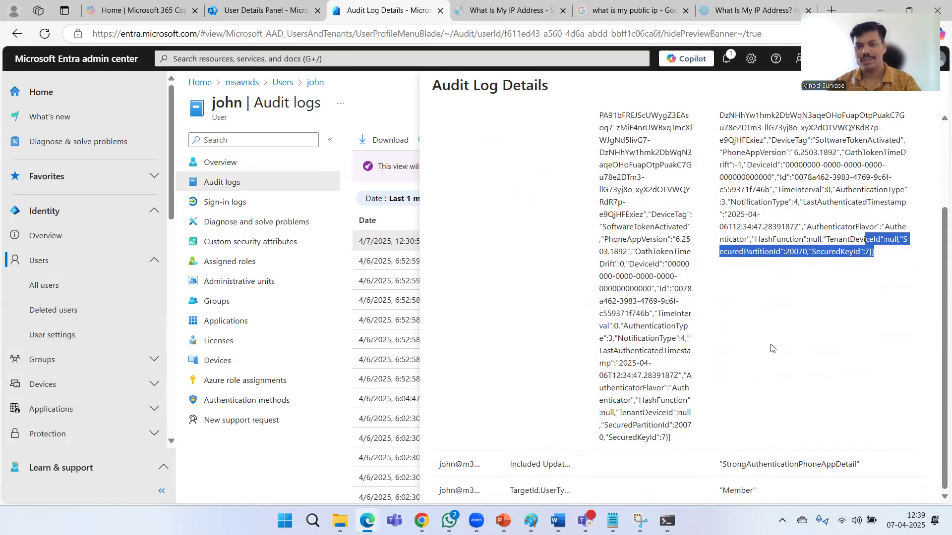
scroll(773, 349, "up", 3)
left_click(837, 304)
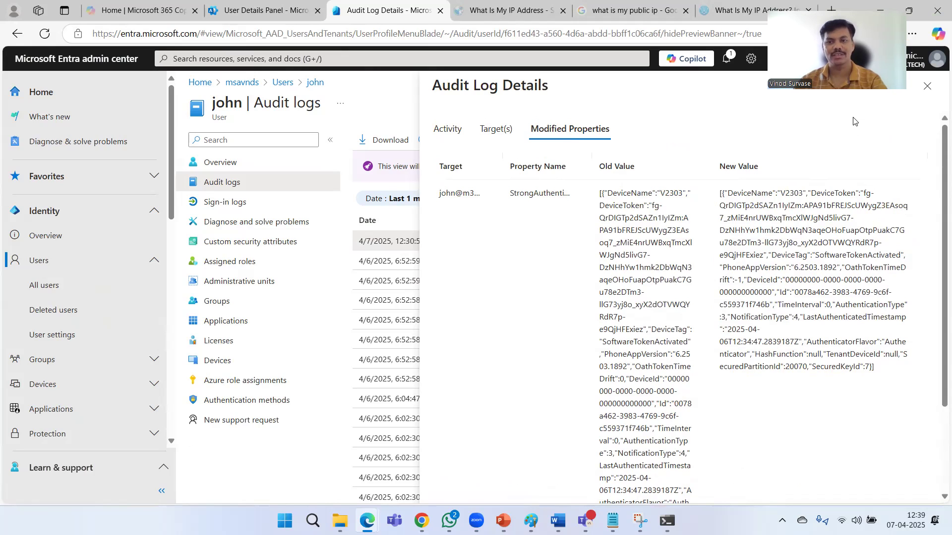
left_click(926, 88)
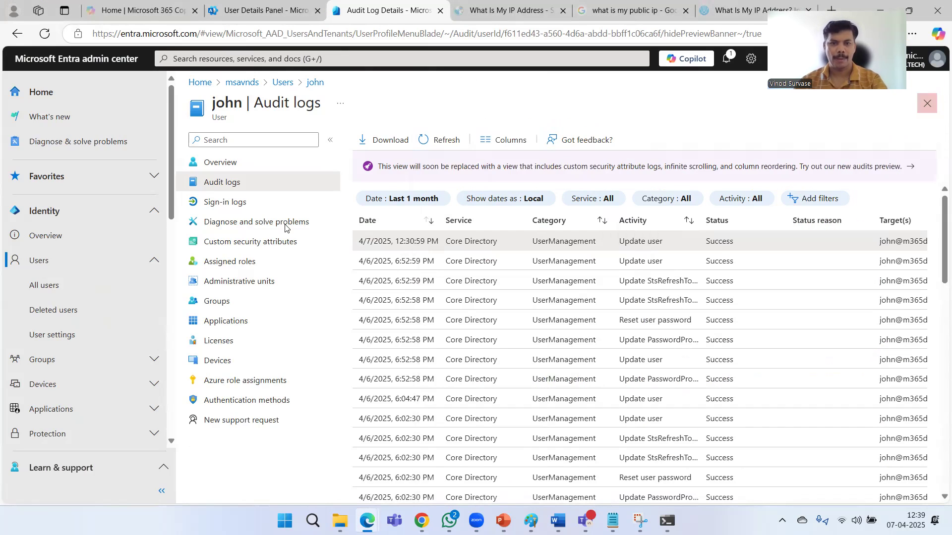
Step: Open the user's sign-in logs and review the basic info of the 4/7/2025, 12:29:37 PM OfficeHome sign-in, including its MFA details
left_click(225, 203)
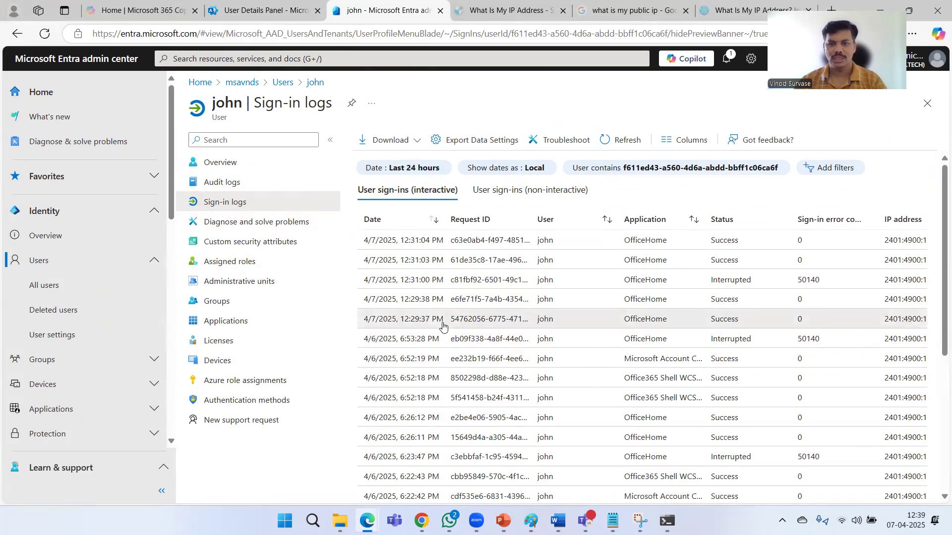
left_click(461, 326)
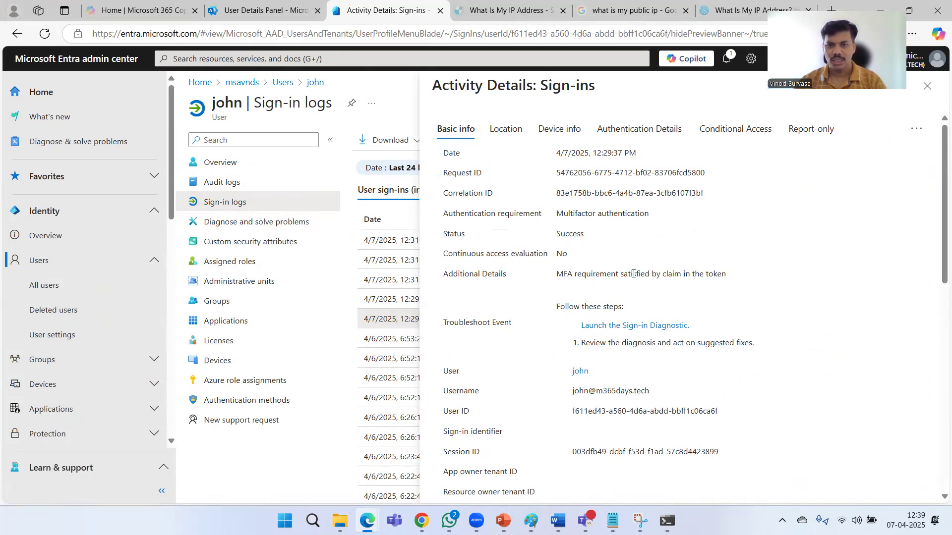
left_click_drag(587, 268, 730, 280)
left_click(850, 357)
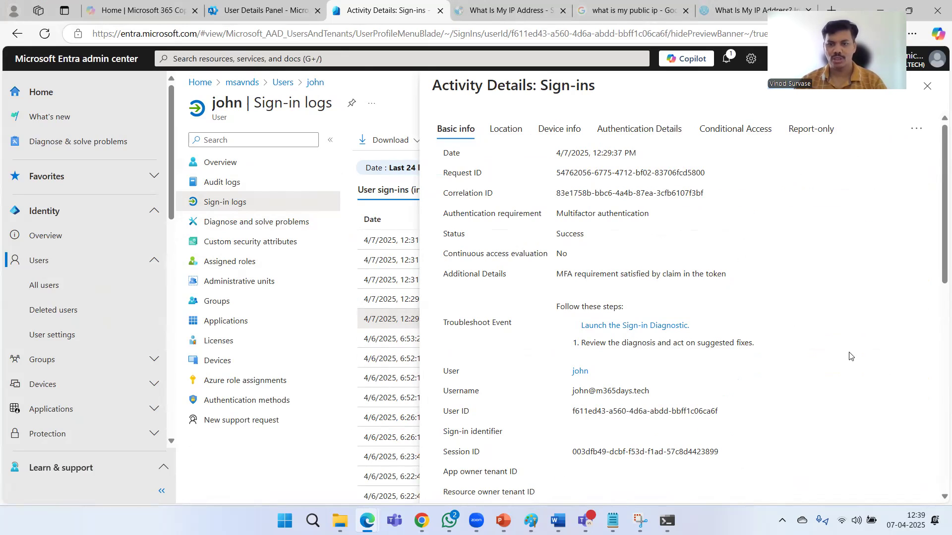
scroll(851, 356, "down", 3)
scroll(849, 356, "down", 2)
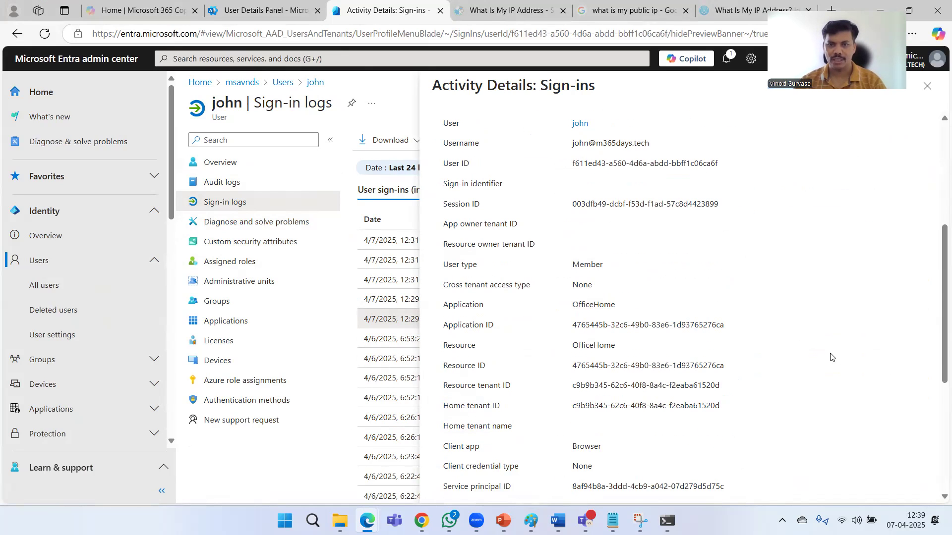
scroll(822, 342, "down", 5)
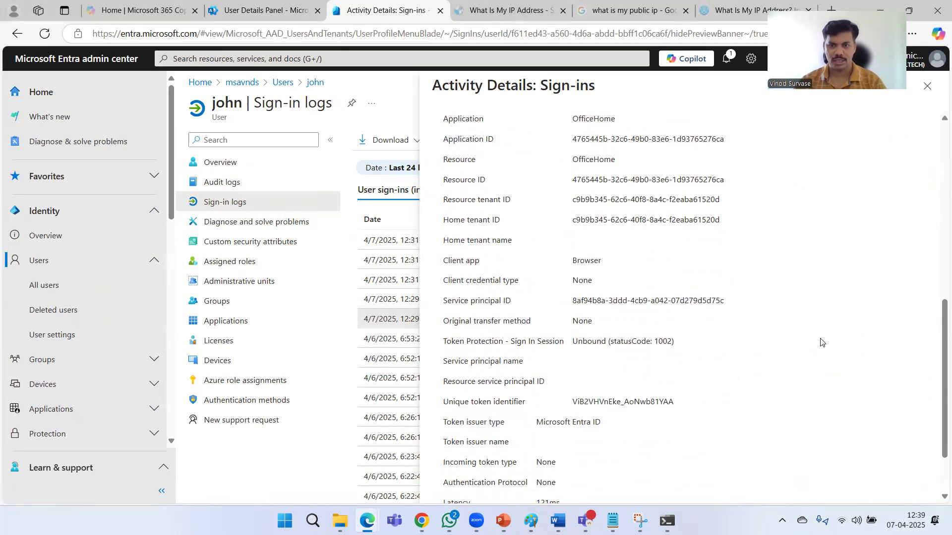
scroll(823, 342, "down", 1)
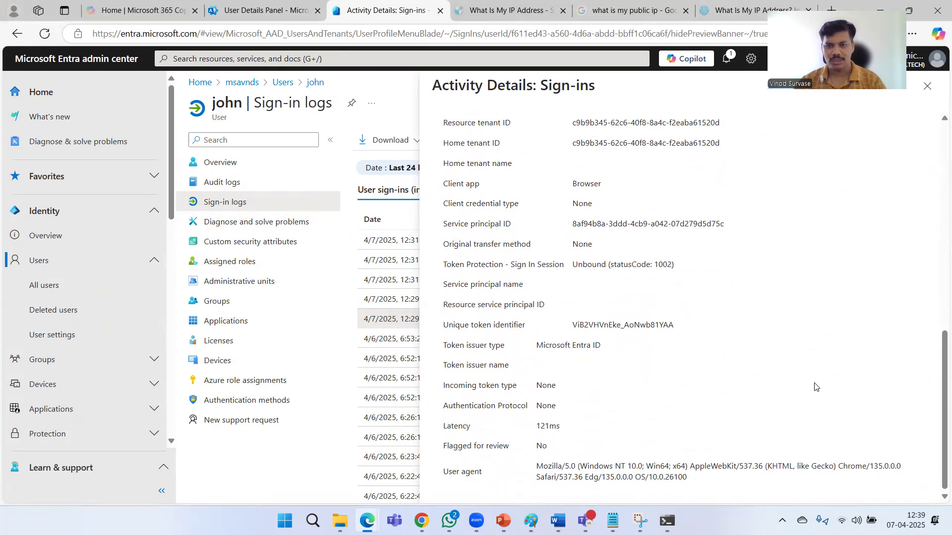
scroll(753, 300, "up", 10)
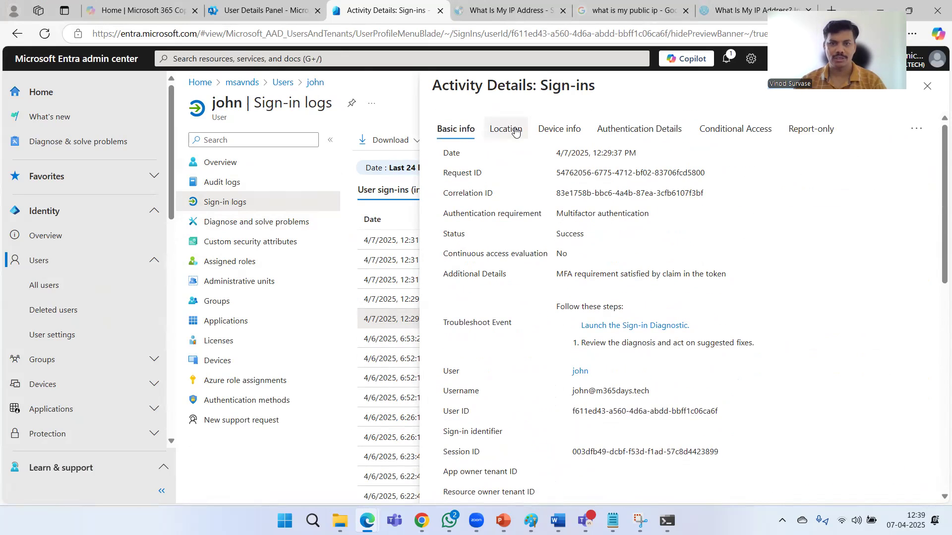
Step: Check the sign-in's location, device info and authentication details, including the full range of authentication method columns
left_click(516, 131)
left_click(559, 130)
left_click(636, 138)
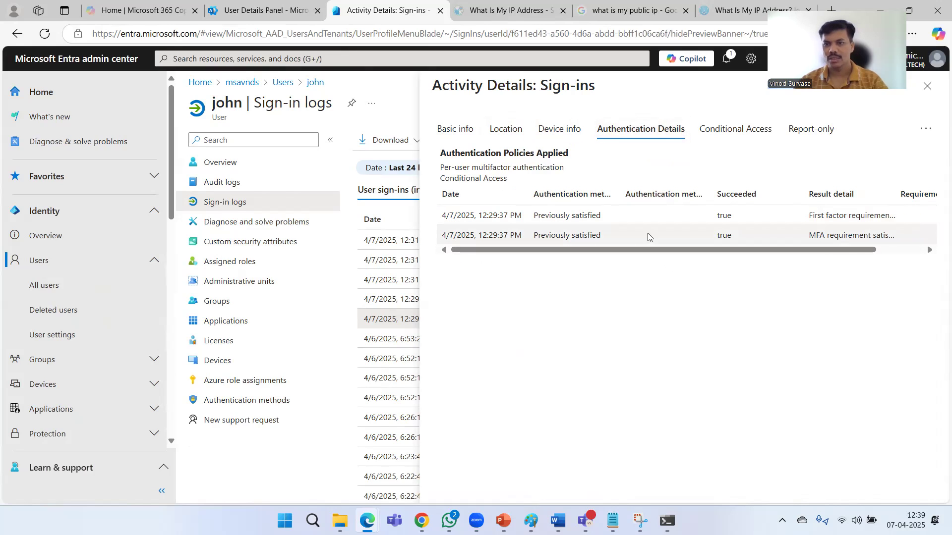
scroll(650, 236, "right", 2)
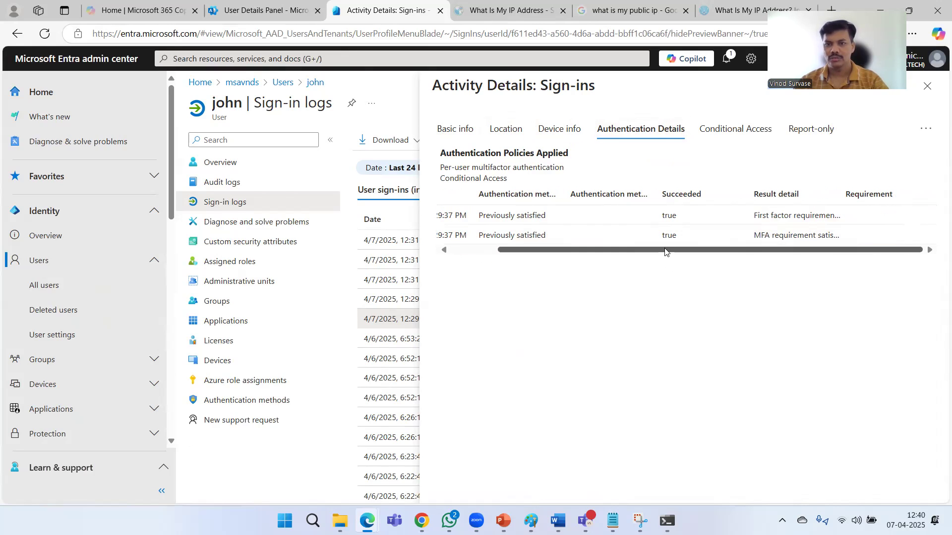
scroll(649, 236, "left", 2)
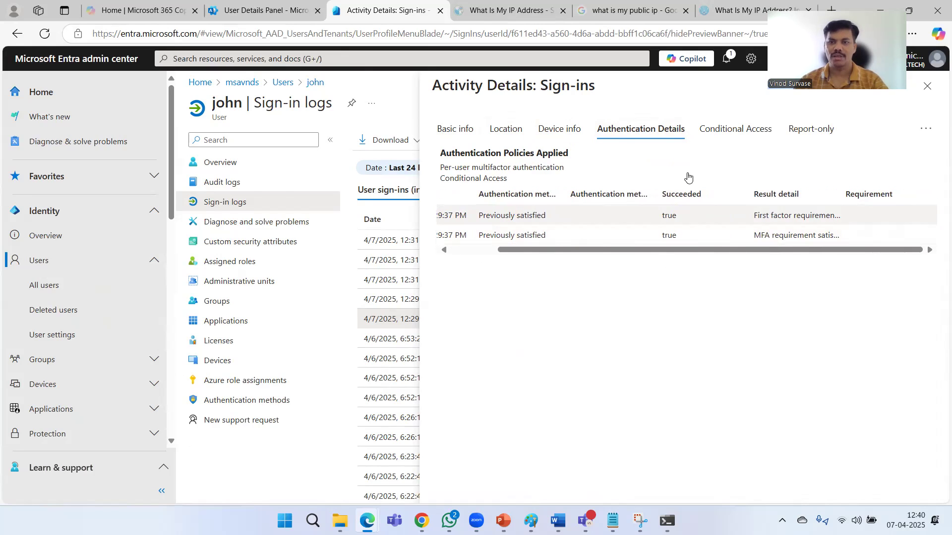
Step: Review the Conditional Access and report-only policy results for the sign-in, including CA for Authentication Flow, and close the details
left_click(714, 133)
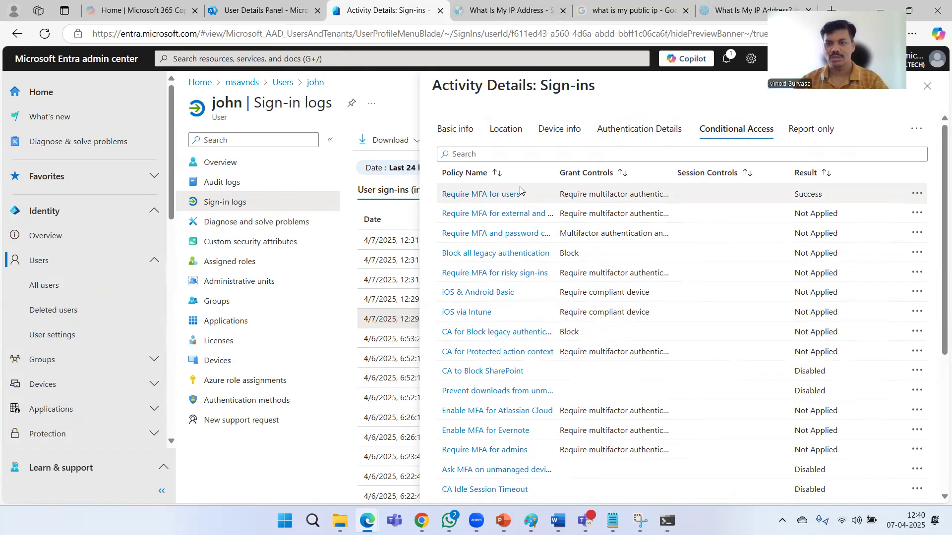
scroll(670, 402, "down", 2)
scroll(676, 400, "down", 2)
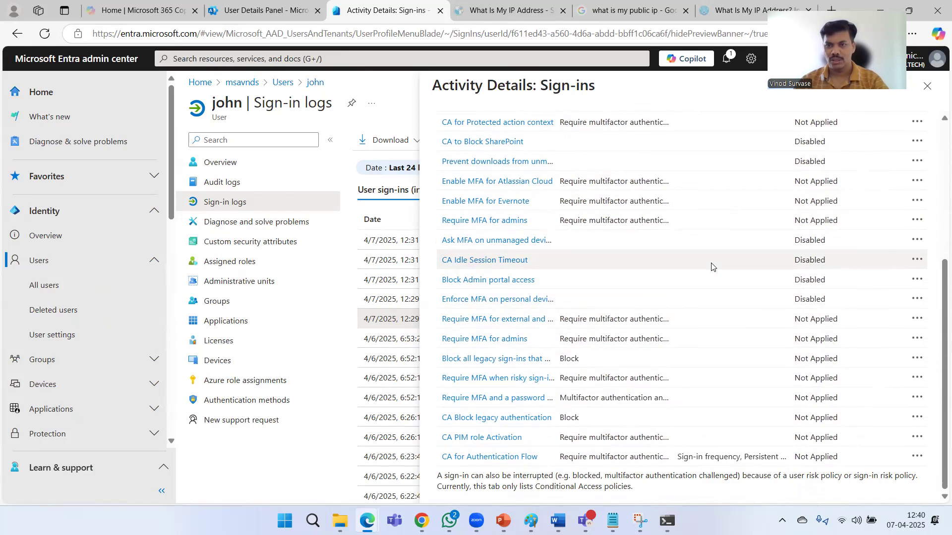
scroll(712, 267, "up", 4)
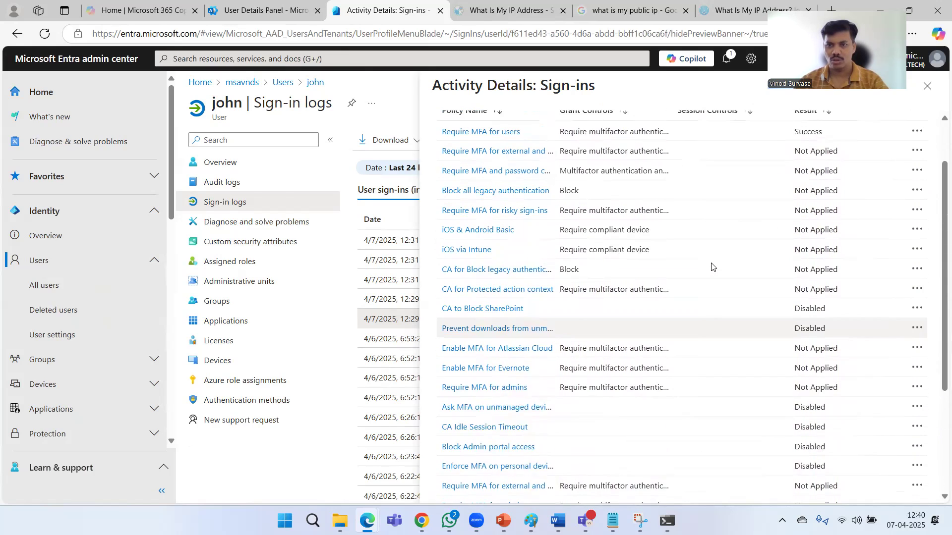
scroll(711, 267, "up", 1)
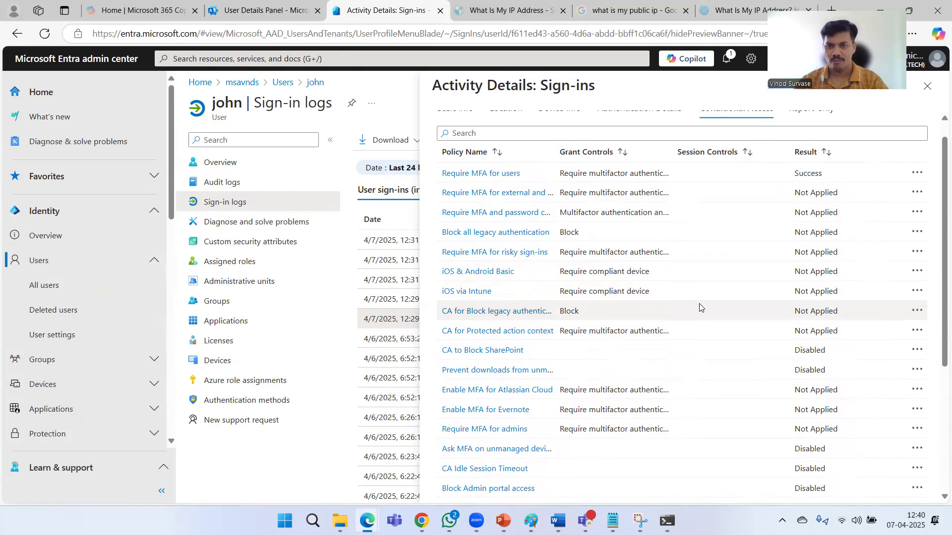
scroll(686, 353, "down", 2)
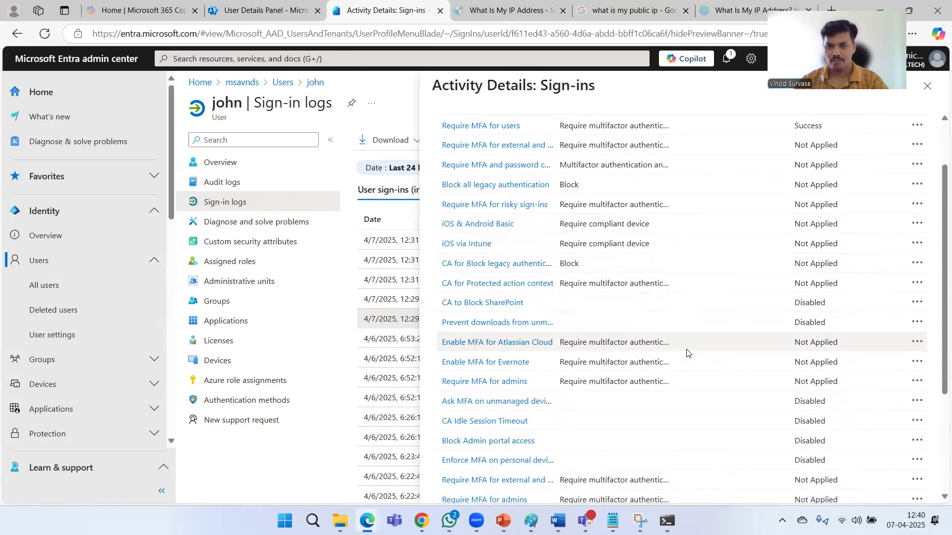
scroll(687, 352, "down", 6)
scroll(668, 340, "down", 2)
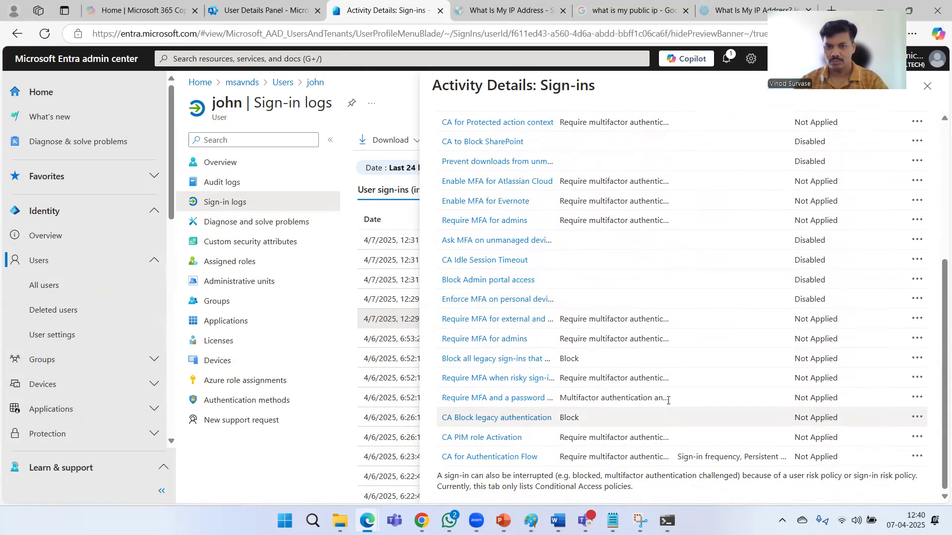
scroll(668, 400, "up", 4)
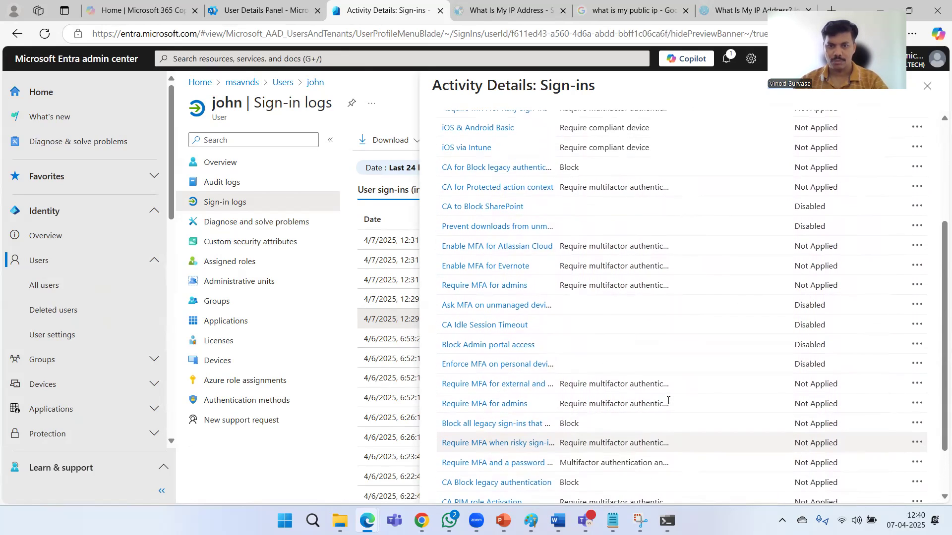
scroll(668, 401, "up", 5)
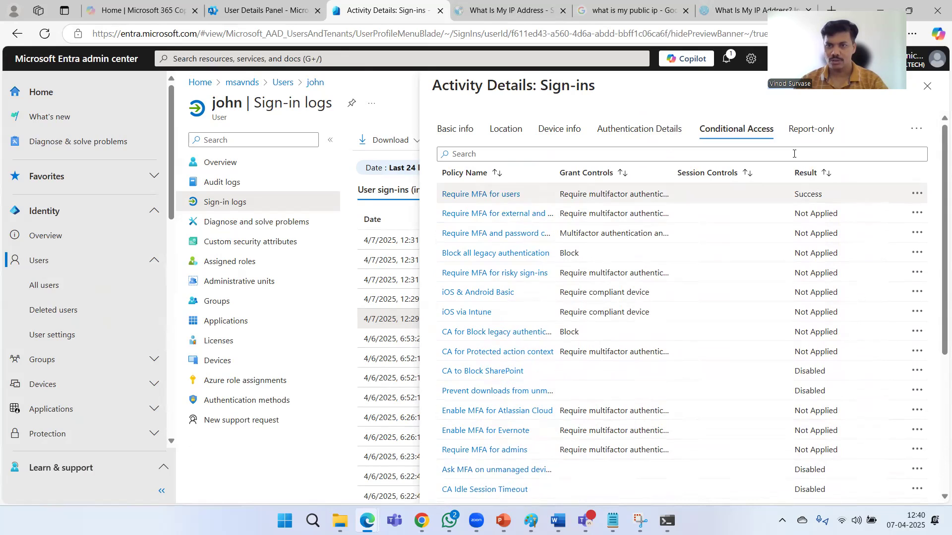
left_click(802, 135)
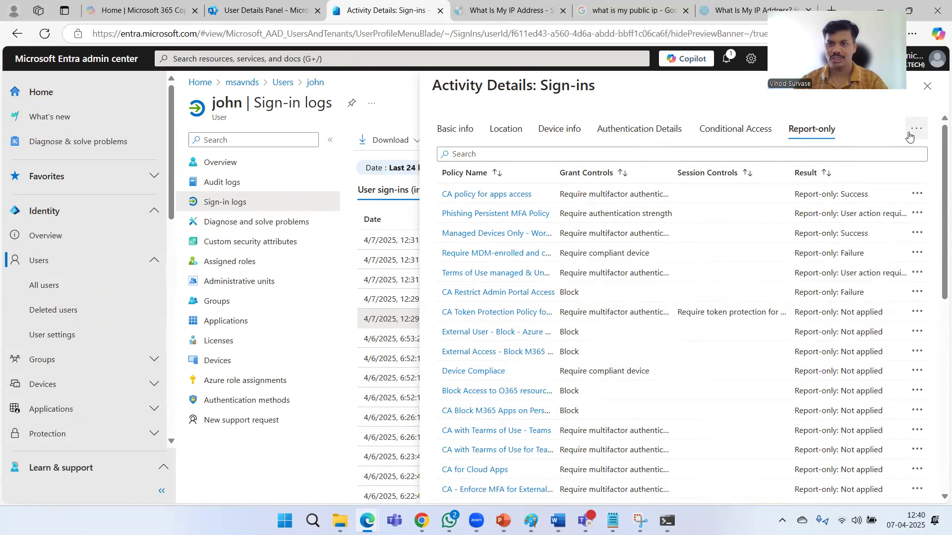
left_click(925, 96)
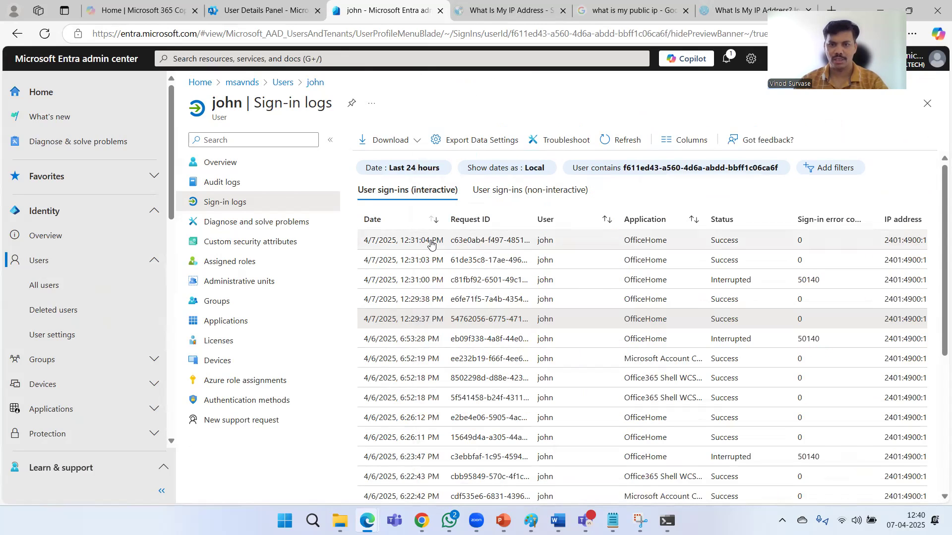
Step: Review the report-only and Conditional Access policy results for the 4/7/2025, 12:31:04 PM OfficeHome sign-in, and close its details
left_click(679, 371)
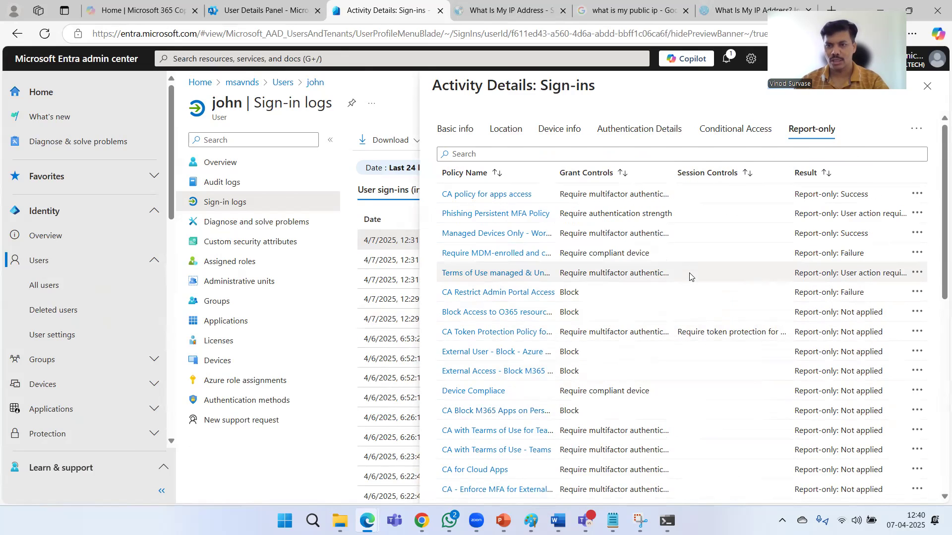
scroll(689, 281, "down", 5)
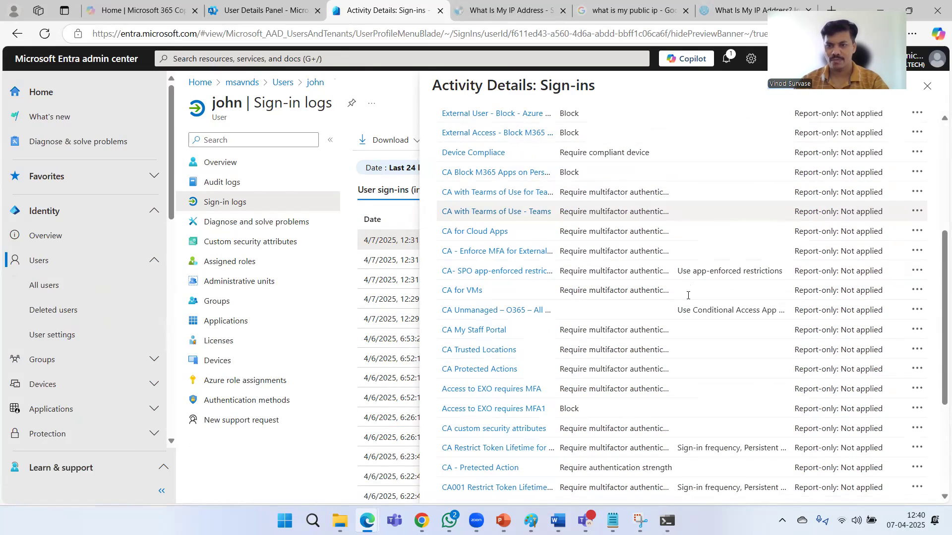
scroll(688, 296, "down", 4)
scroll(739, 155, "up", 9)
left_click(737, 131)
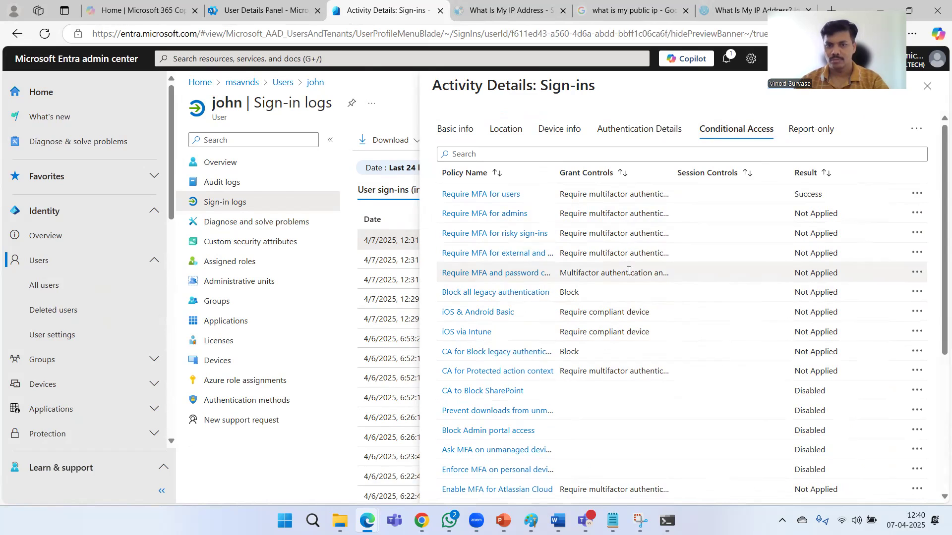
scroll(692, 366, "down", 2)
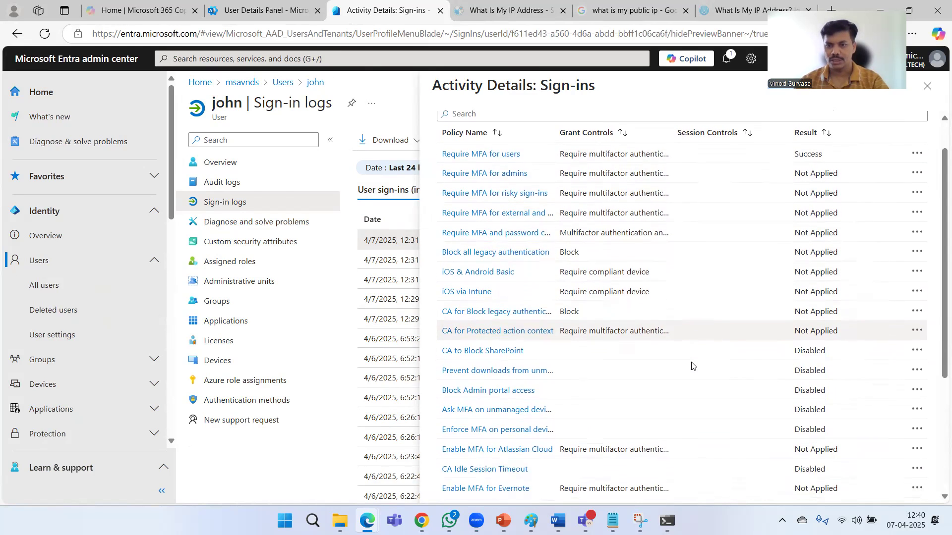
scroll(694, 369, "down", 4)
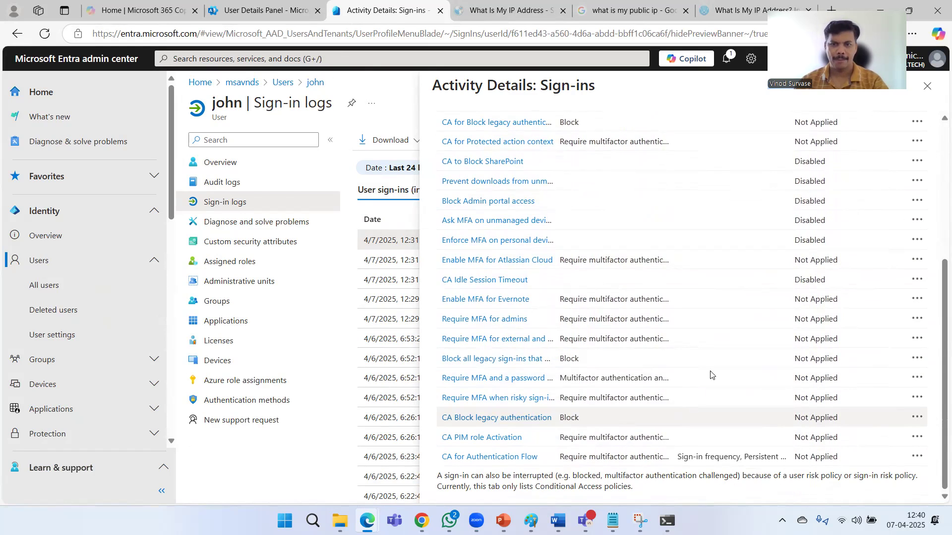
scroll(892, 189, "up", 6)
left_click(927, 87)
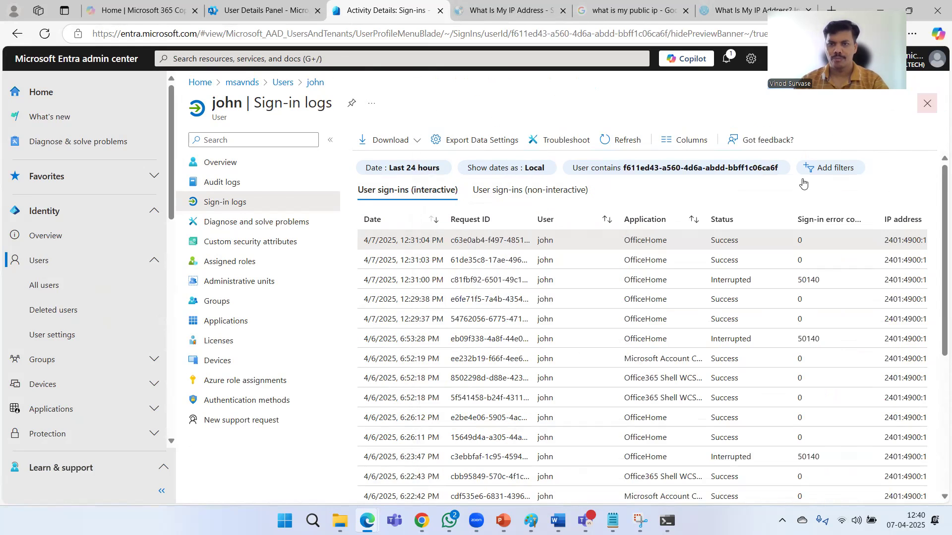
Step: Open the 4/7/2025, 12:31:03 PM OfficeHome sign-in and check its Conditional Access results, device info and location
left_click(514, 263)
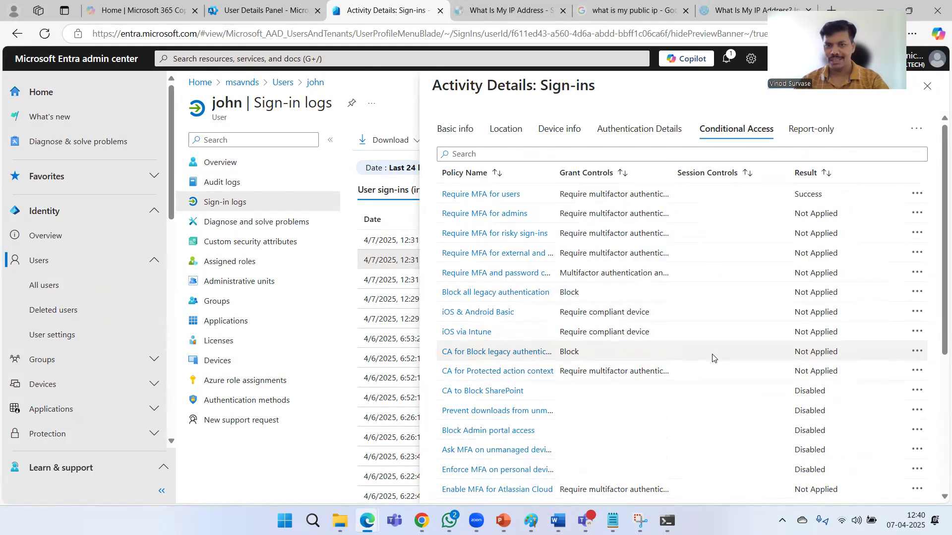
scroll(737, 332, "down", 5)
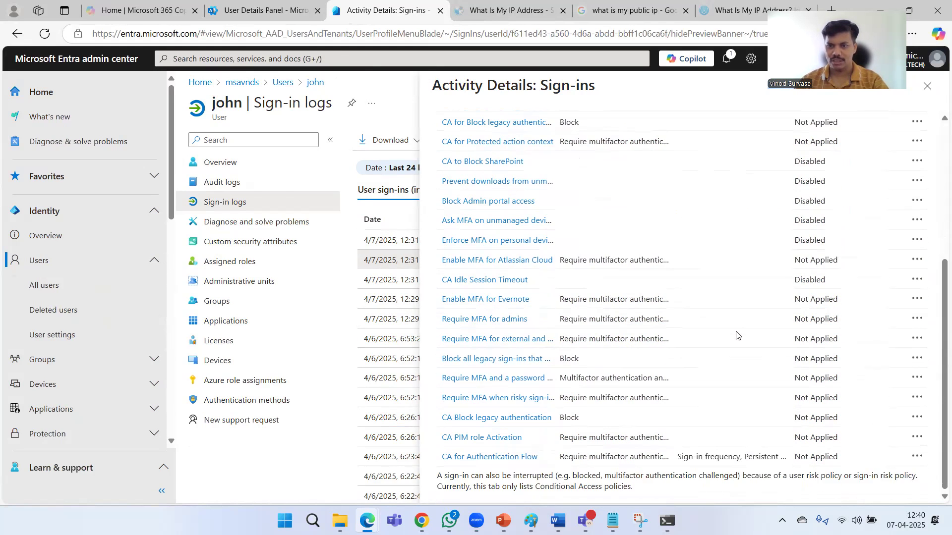
scroll(599, 195, "up", 5)
left_click(559, 128)
left_click(505, 129)
Step: Review the sign-in's full basic info, including its authentication requirement, status and original transfer method, and close the details
left_click(449, 129)
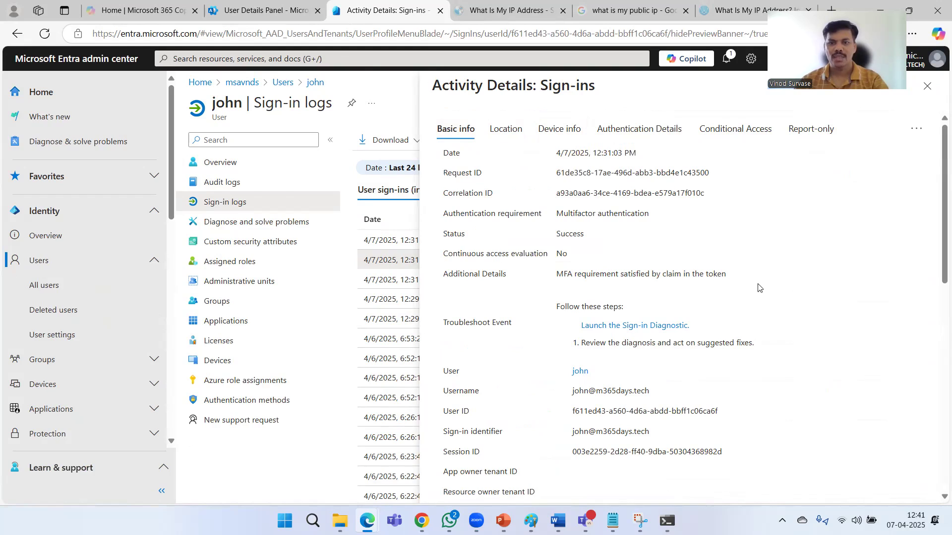
left_click_drag(565, 213, 619, 215)
left_click(790, 298)
left_click_drag(554, 237, 596, 238)
left_click(763, 332)
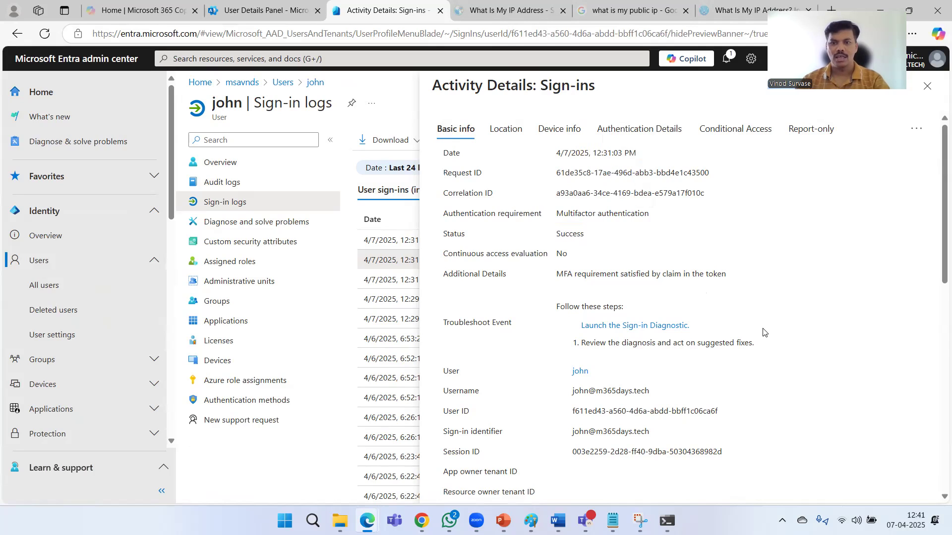
scroll(763, 332, "down", 3)
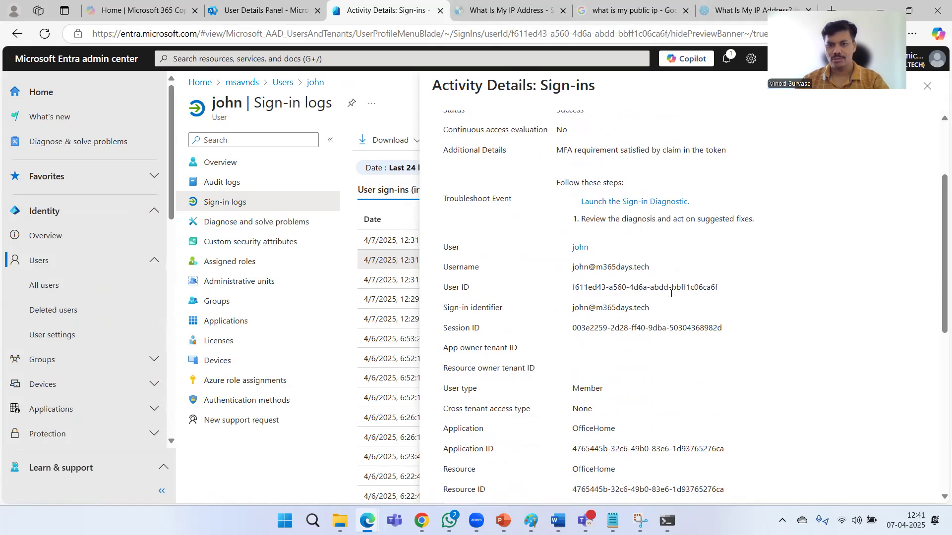
scroll(713, 365, "down", 3)
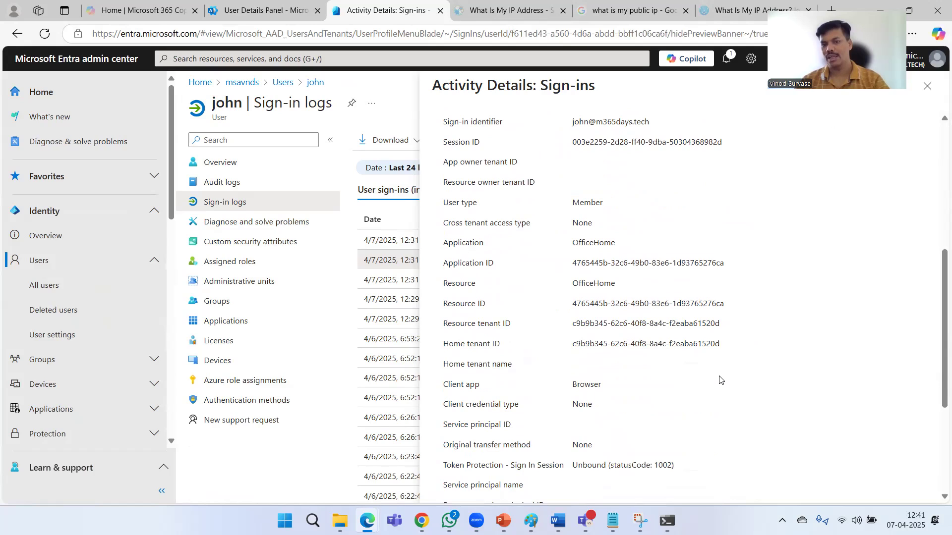
scroll(720, 380, "down", 4)
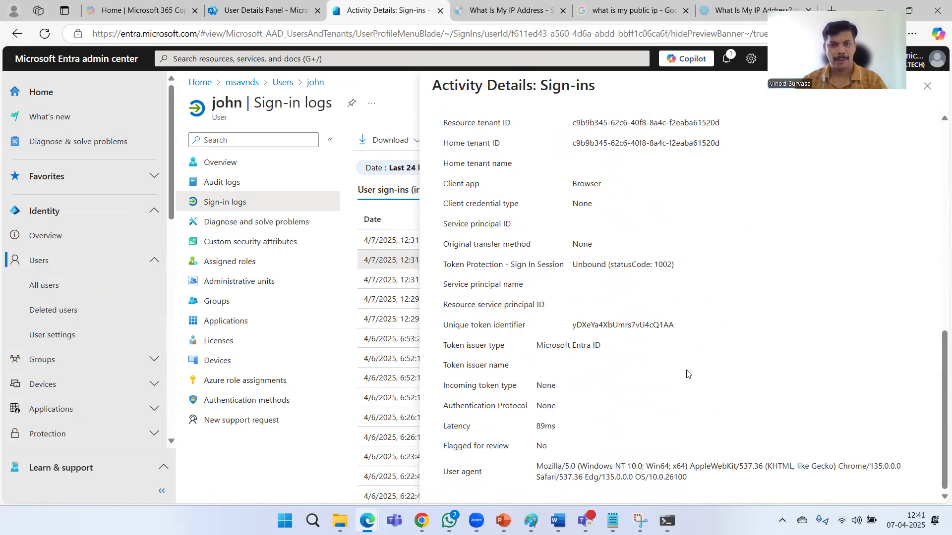
left_click(927, 86)
Step: Switch to the user's non-interactive sign-ins and expand the aggregated 4/7/2025 OfficeHome entry for the OfficeHome resource
left_click(537, 193)
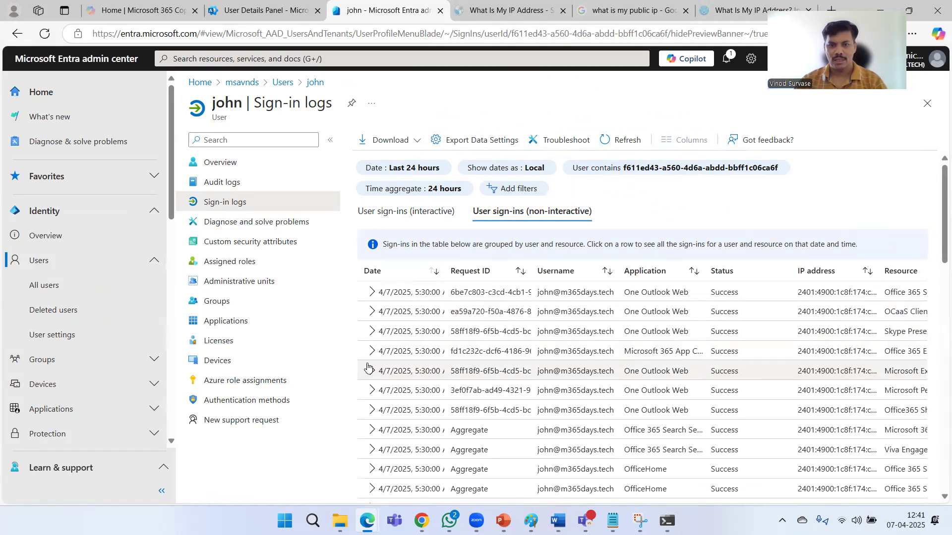
scroll(367, 391, "down", 3)
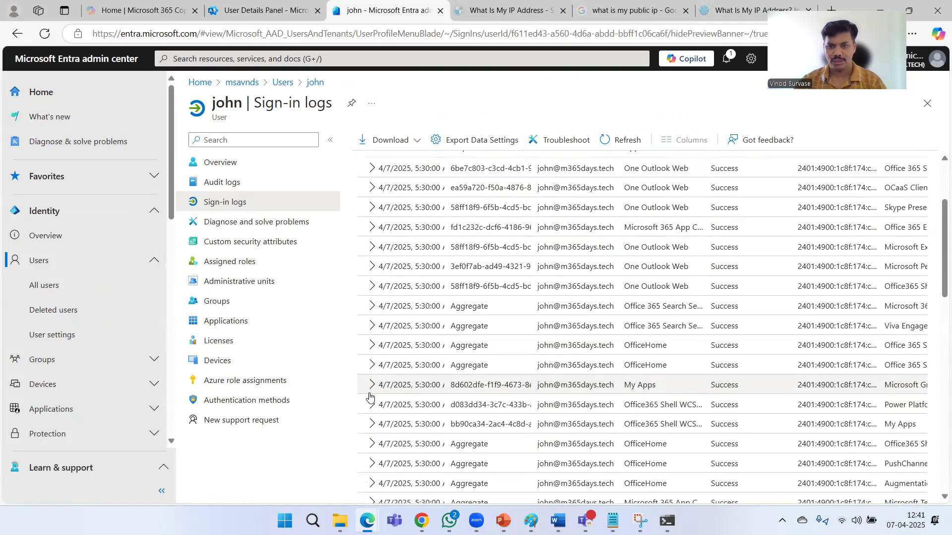
scroll(369, 396, "down", 2)
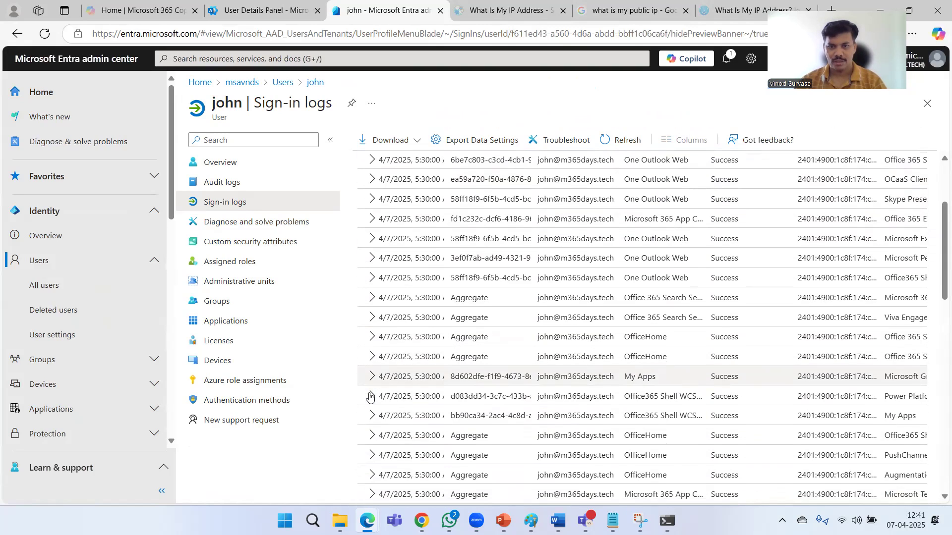
scroll(371, 391, "down", 5)
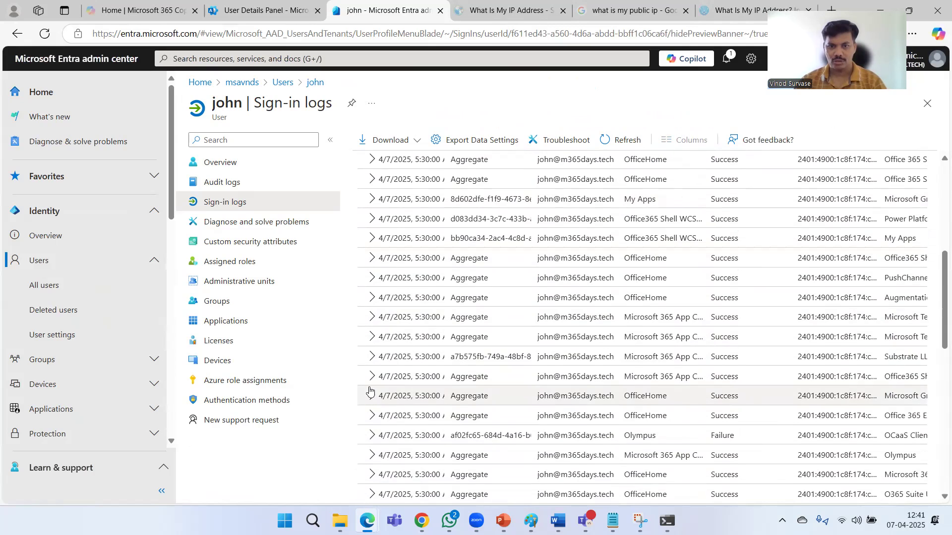
scroll(370, 394, "down", 5)
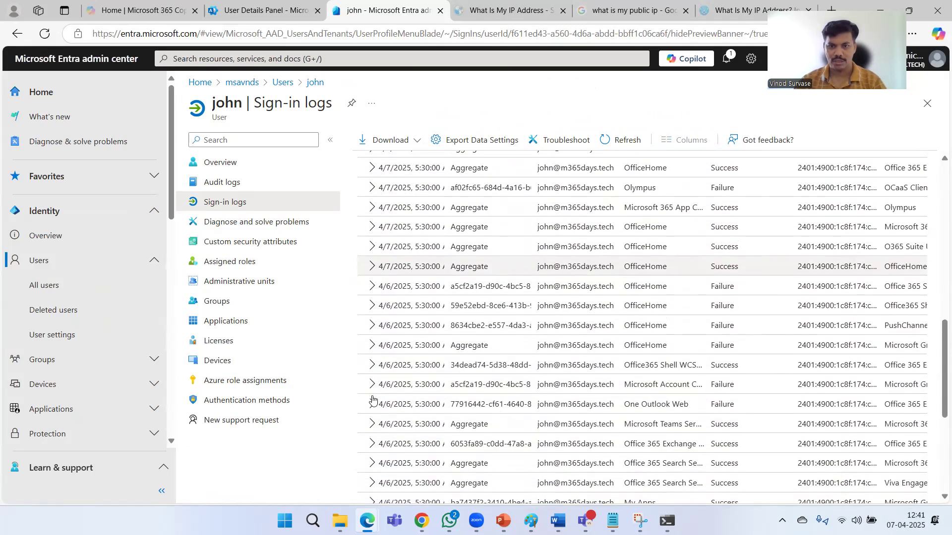
scroll(367, 228, "up", 2)
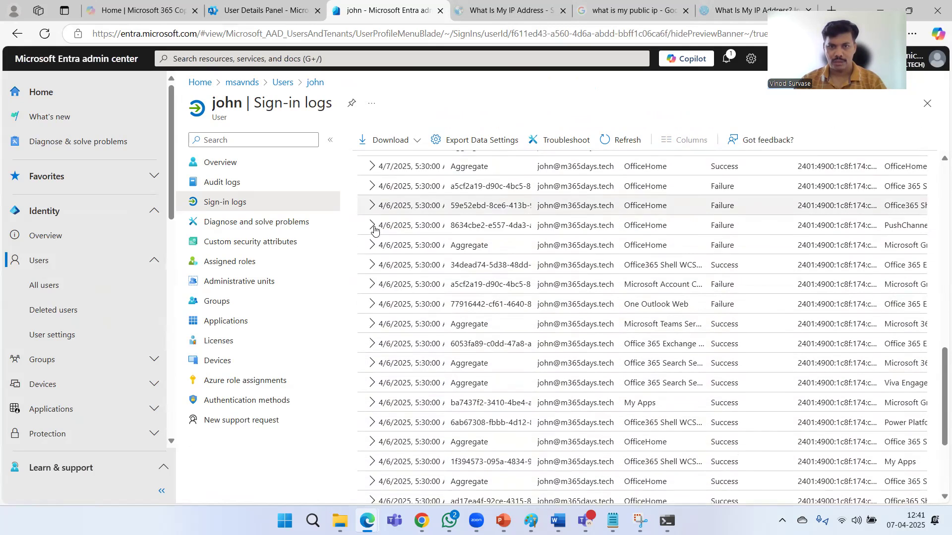
left_click(369, 207)
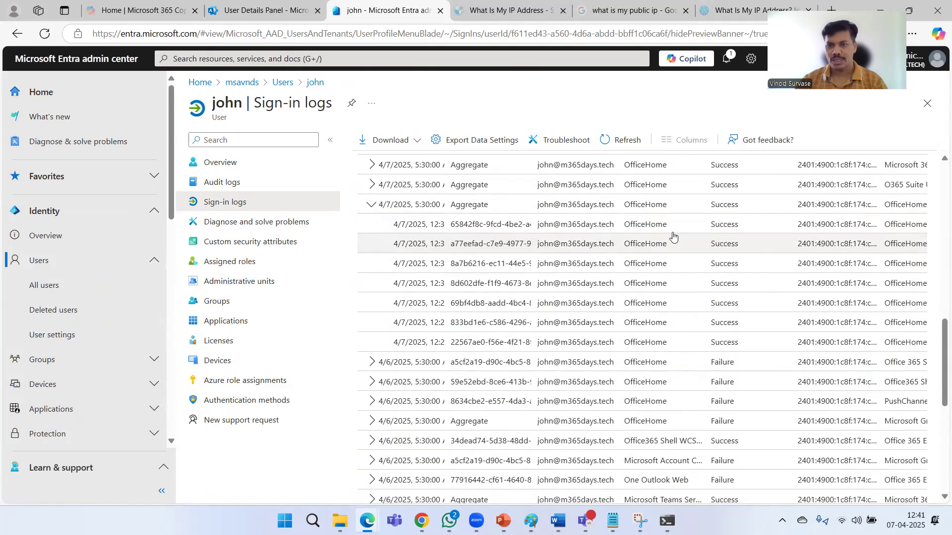
Step: Open the oldest sign-in in the expanded OfficeHome group and review its basic info, including the client credential type
left_click(503, 345)
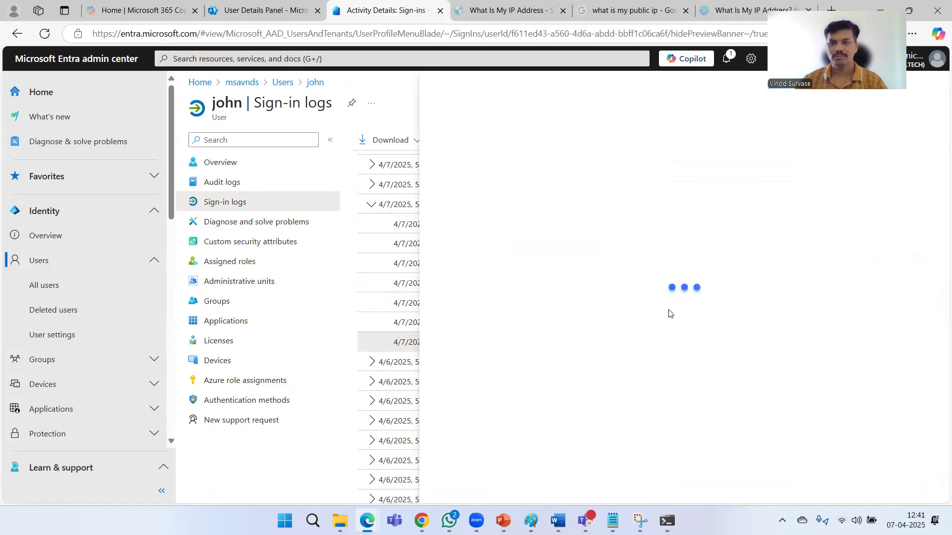
scroll(797, 294, "down", 1)
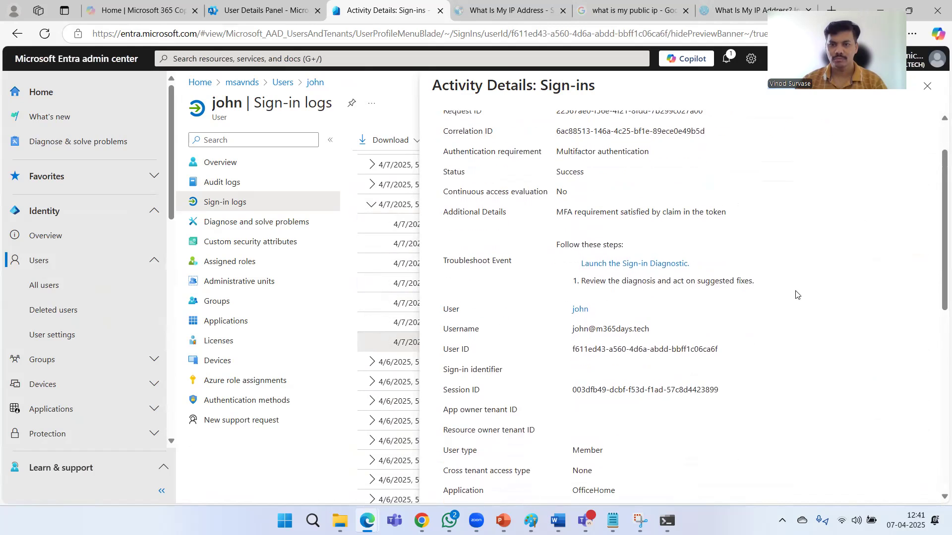
scroll(797, 295, "down", 7)
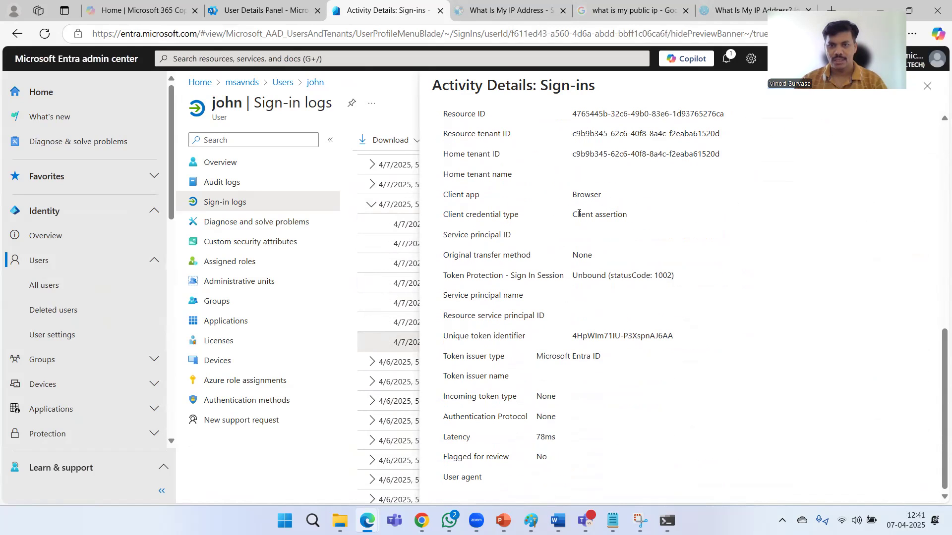
left_click_drag(573, 214, 640, 215)
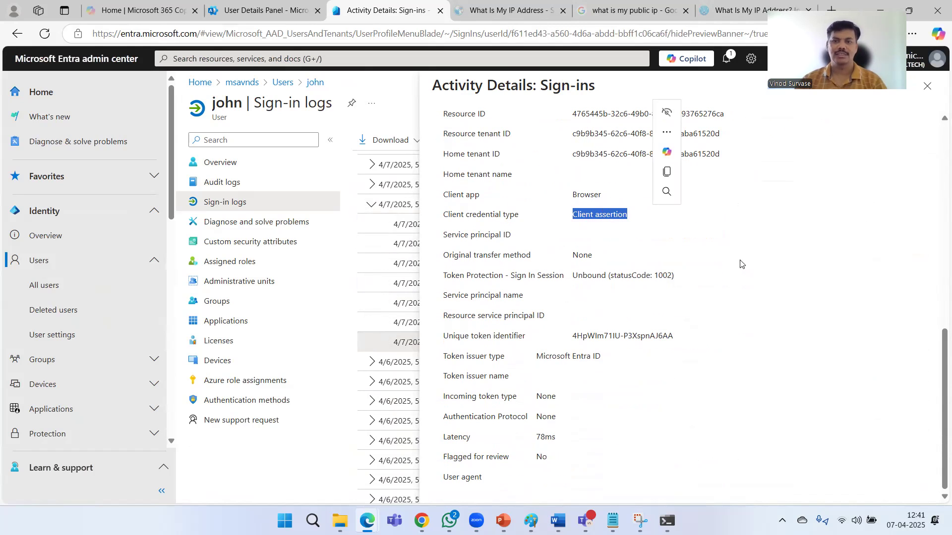
left_click(769, 293)
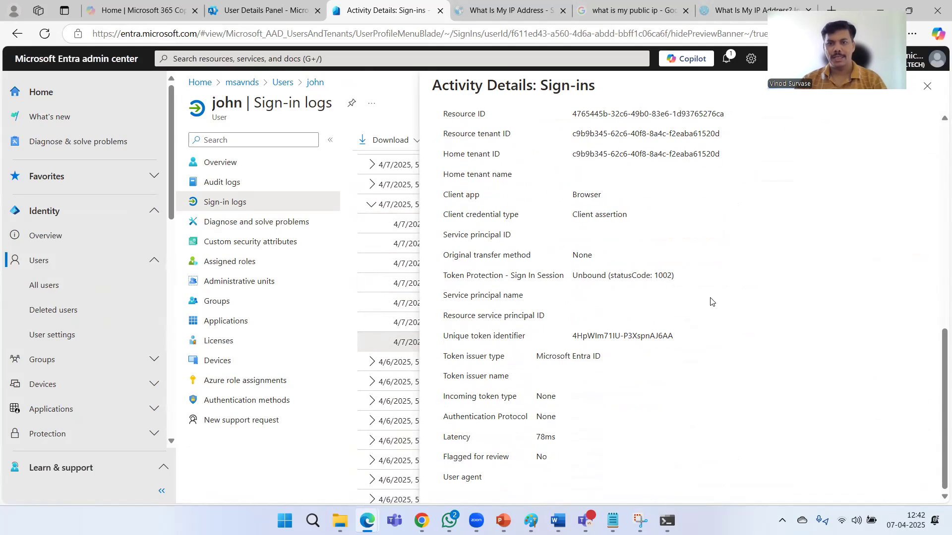
scroll(712, 301, "up", 5)
scroll(764, 334, "up", 5)
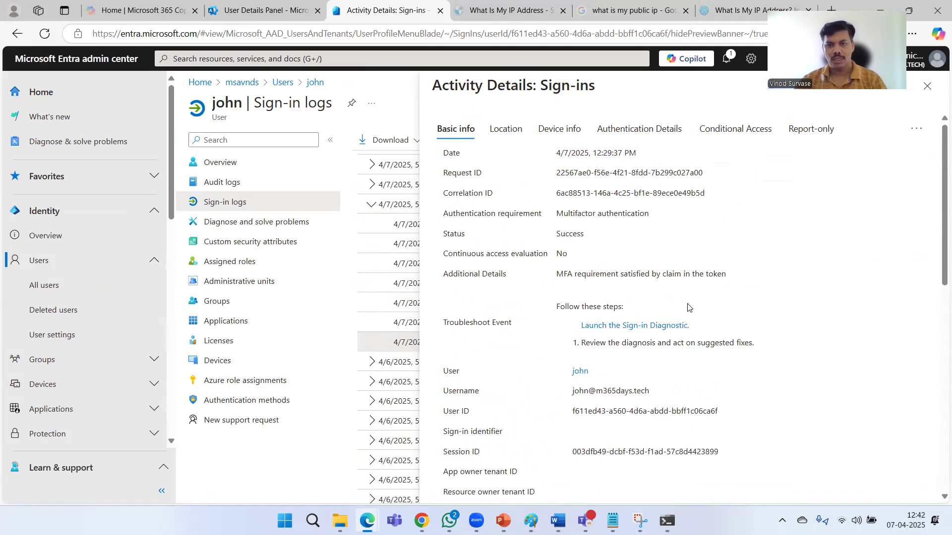
Step: Check the non-interactive sign-in's location and device info, including the browser used
left_click(517, 137)
left_click(585, 138)
left_click(643, 143)
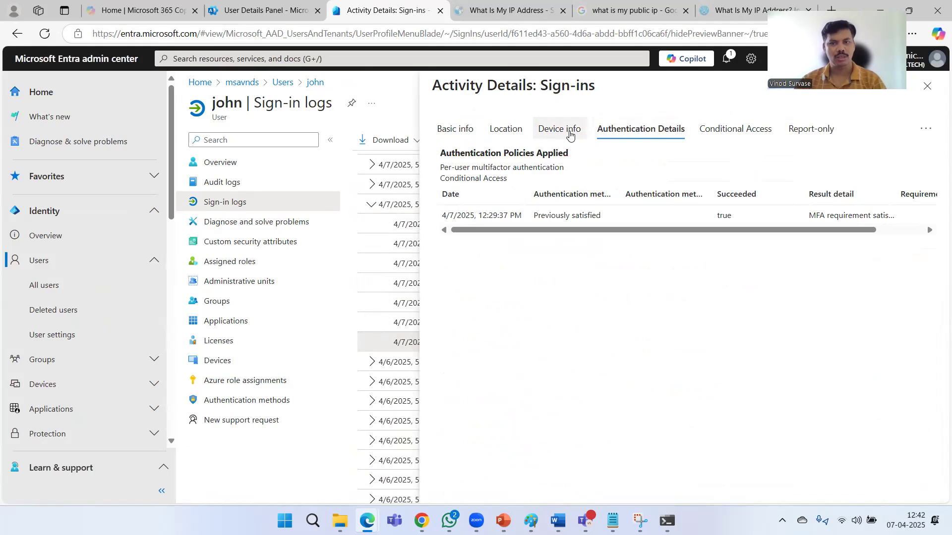
left_click(567, 134)
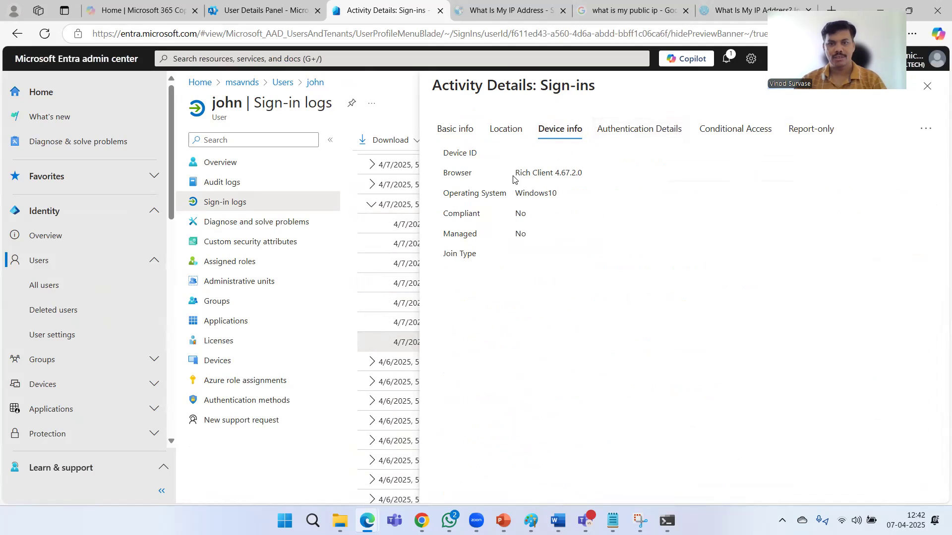
left_click_drag(512, 179, 591, 185)
left_click(594, 291)
Step: Examine the sign-in's authentication details through the Requirement column, widening the Result detail column
left_click(631, 145)
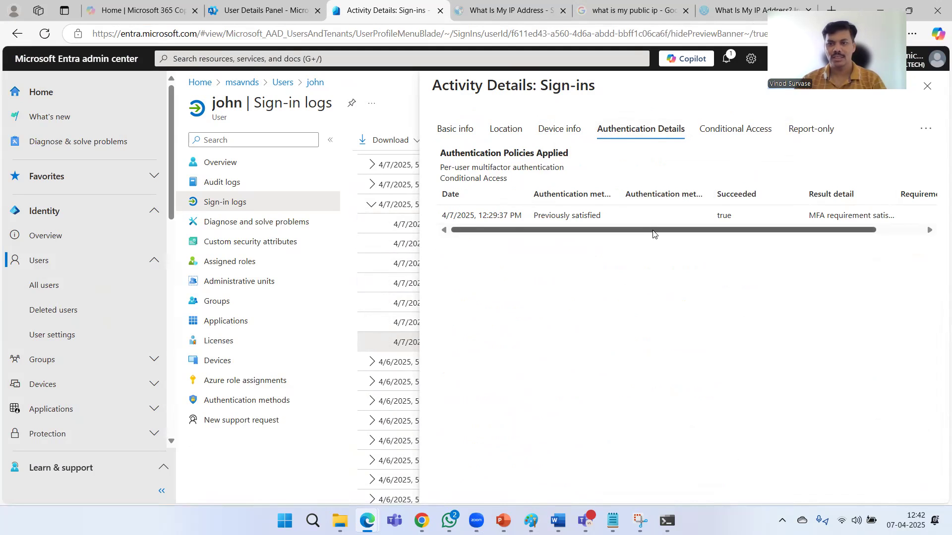
left_click_drag(654, 231, 748, 237)
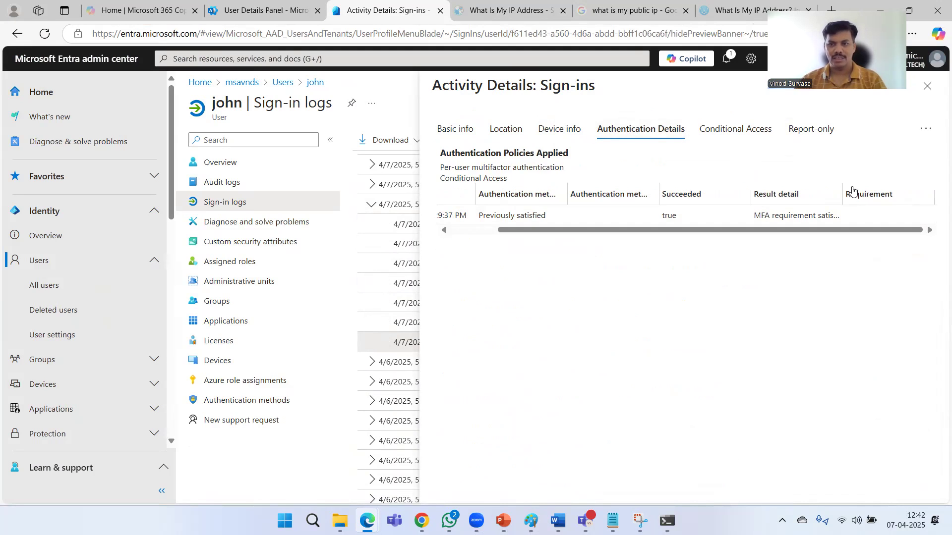
left_click_drag(843, 192, 908, 191)
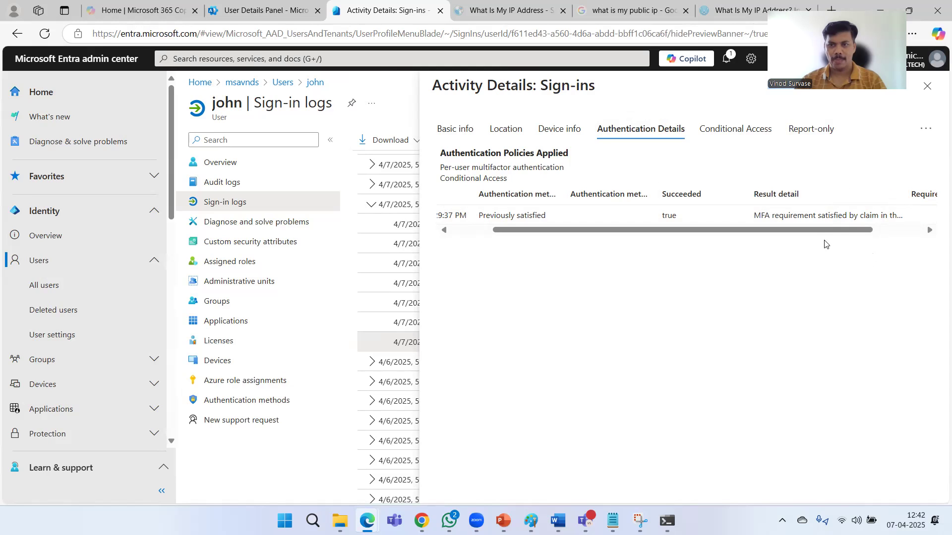
left_click_drag(810, 232, 910, 238)
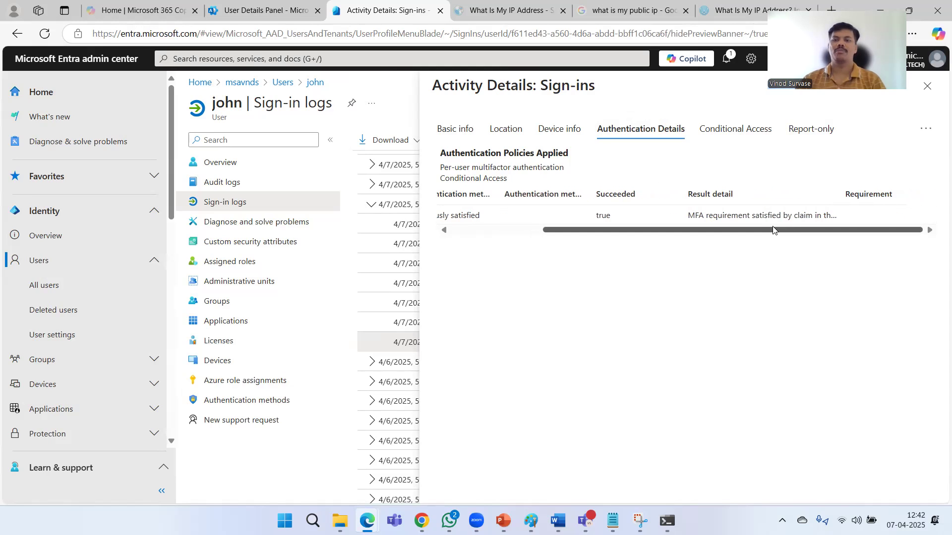
Step: Review the full list of Conditional Access policy results for the non-interactive OfficeHome sign-in
left_click(717, 139)
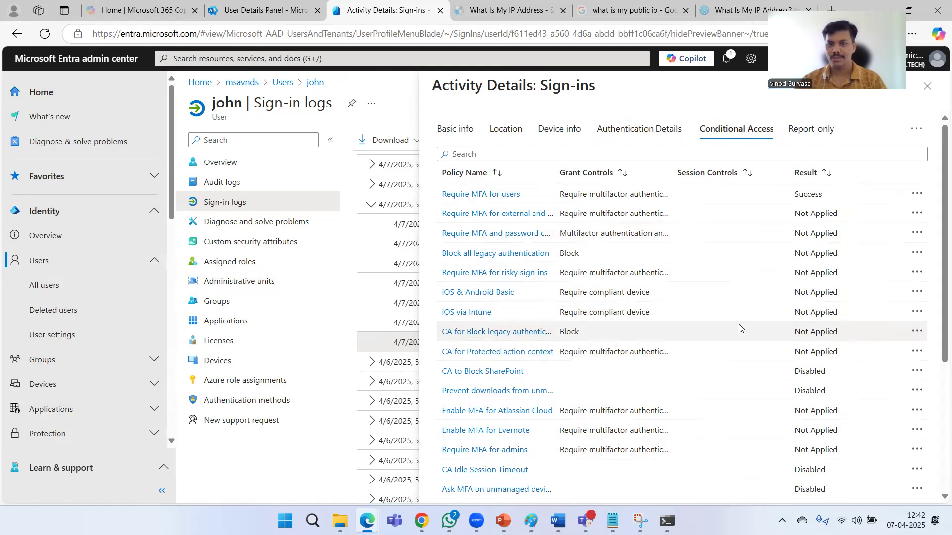
scroll(730, 347, "down", 5)
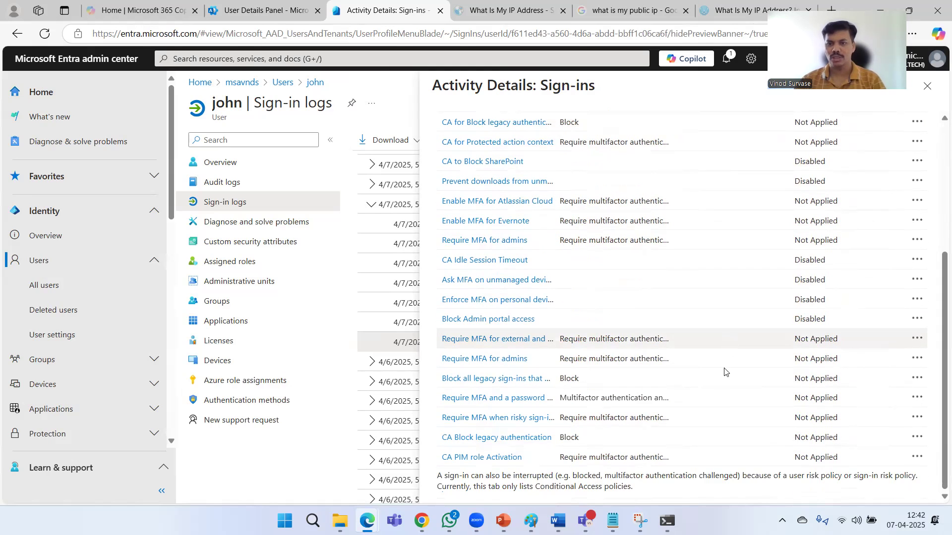
scroll(725, 372, "up", 5)
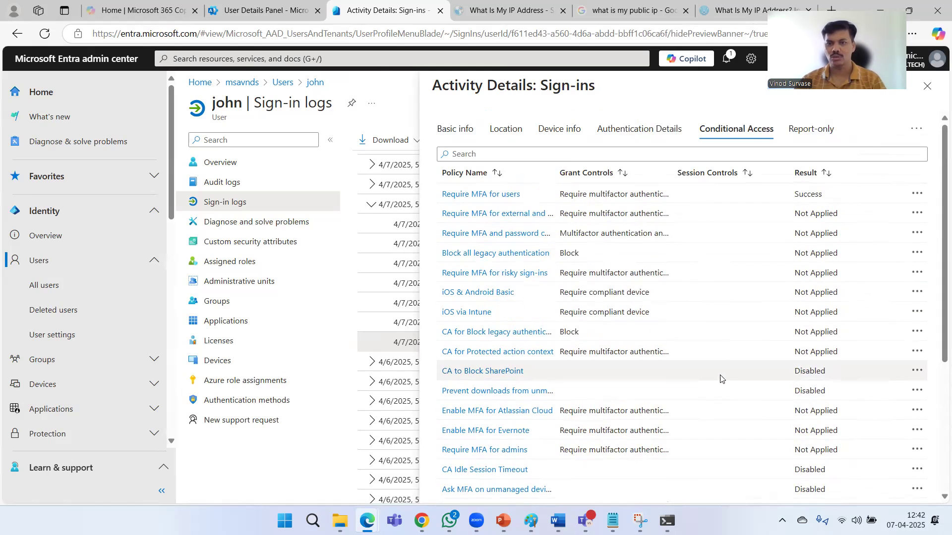
Step: Close the OfficeHome sign-in details and expand the first two One Outlook Web groups in the non-interactive sign-in list
left_click(456, 132)
left_click(921, 99)
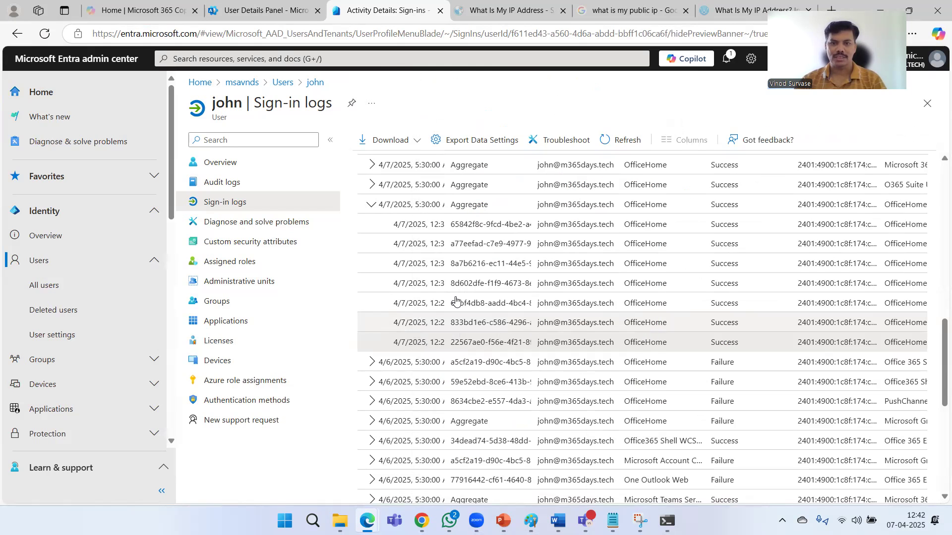
scroll(456, 301, "up", 10)
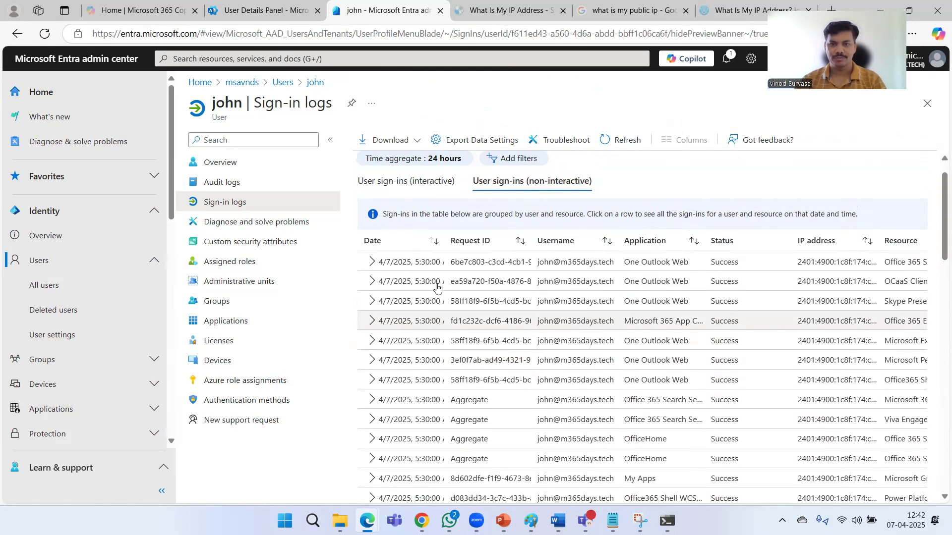
left_click(372, 291)
scroll(478, 320, "down", 1)
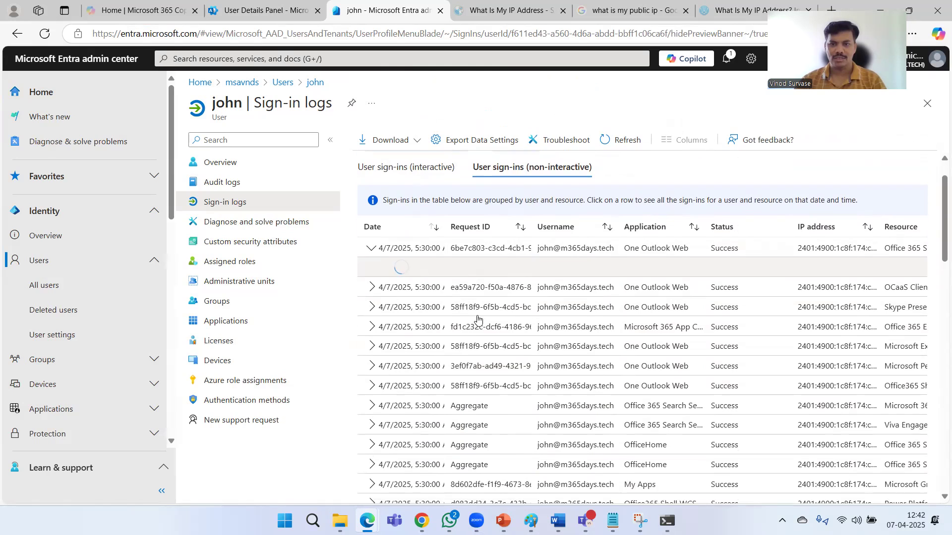
scroll(478, 319, "down", 1)
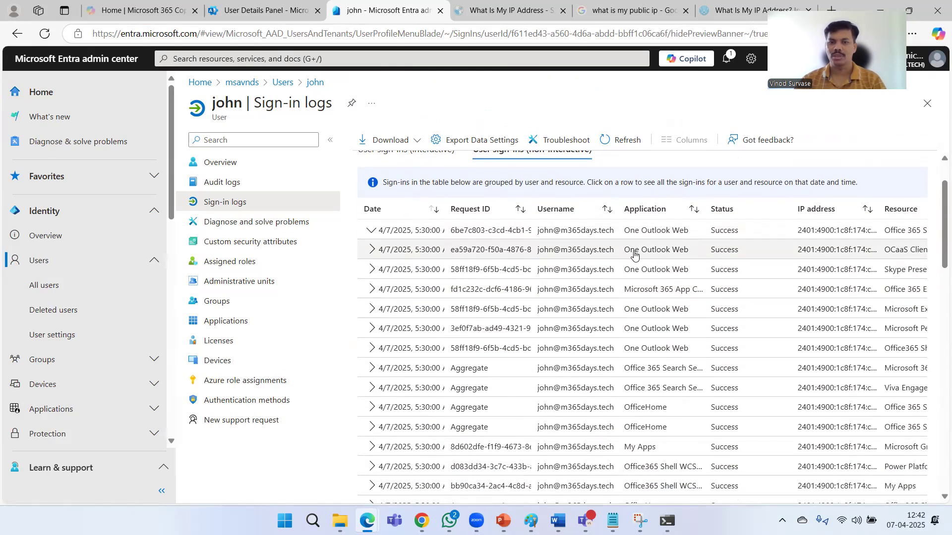
scroll(401, 261, "up", 2)
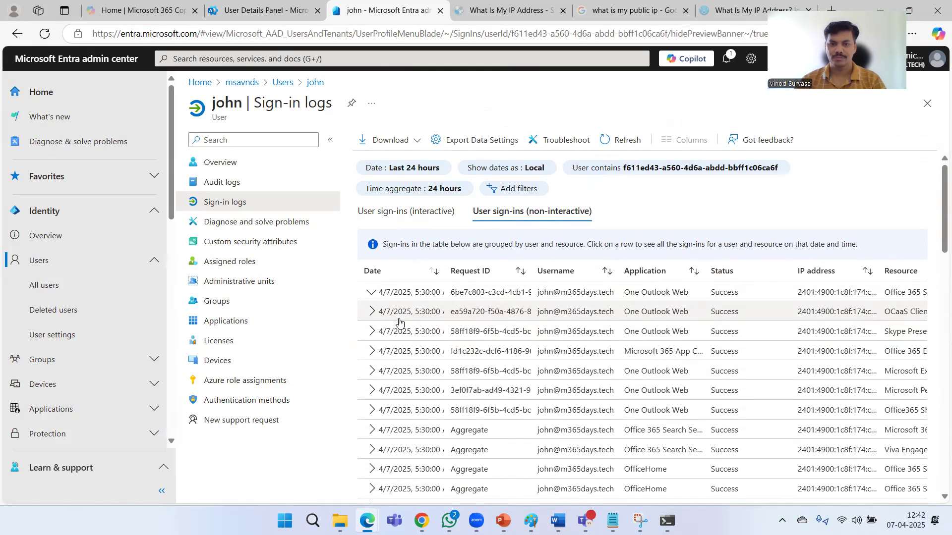
left_click(396, 316)
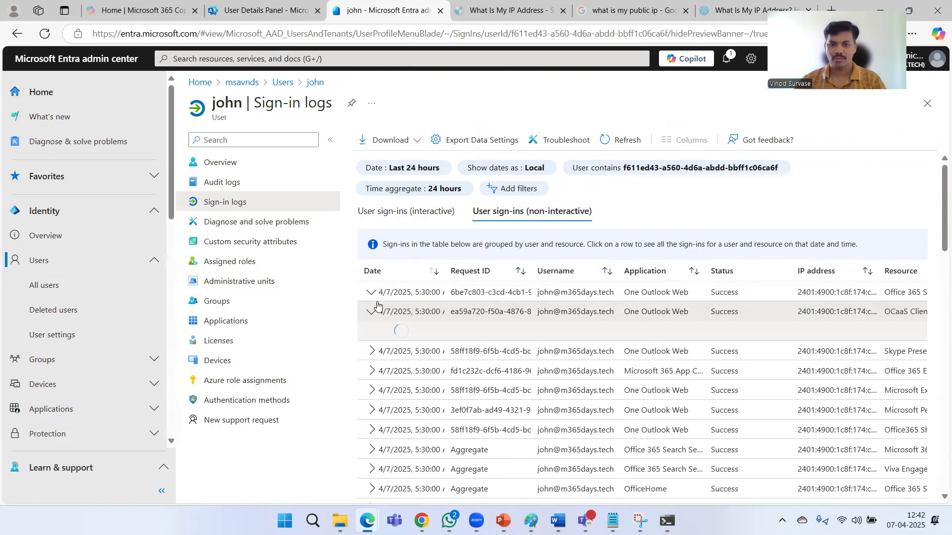
scroll(585, 350, "down", 1)
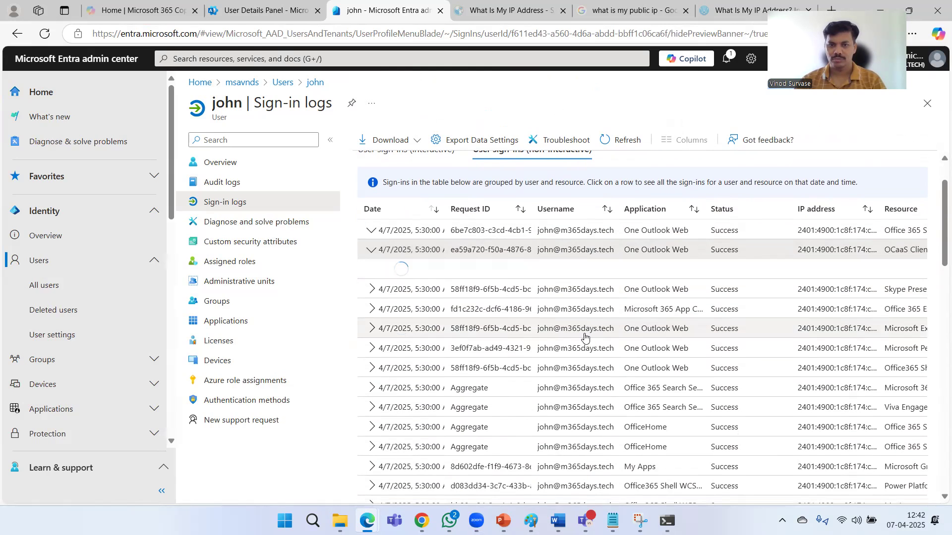
Step: Open the One Outlook Web sign-in to OCaaS Client Interaction Service, review its full basic info including the application, and close the details
left_click(532, 274)
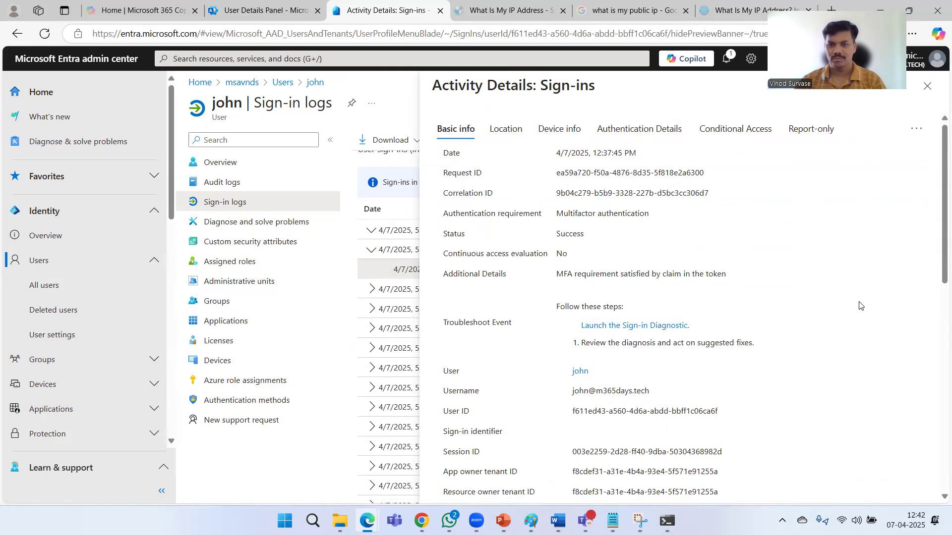
scroll(861, 306, "down", 3)
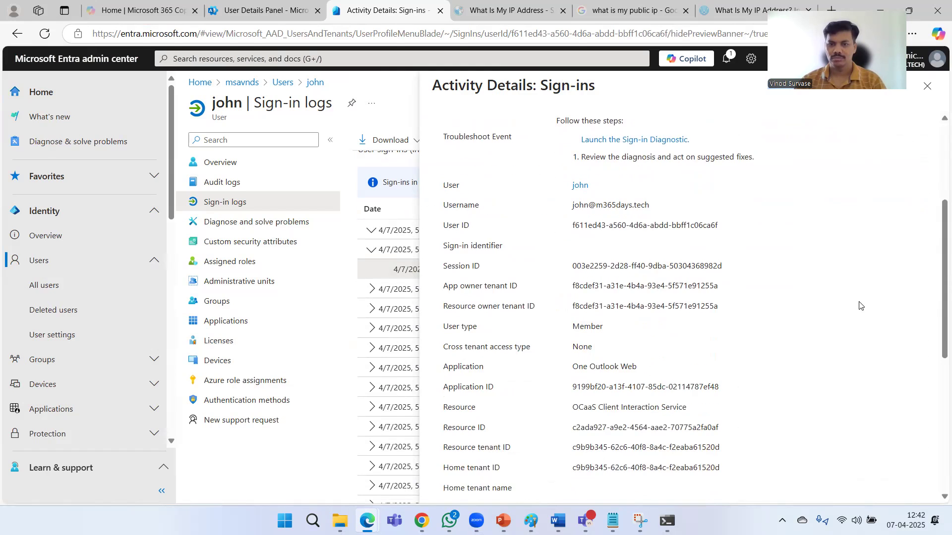
scroll(860, 306, "down", 3)
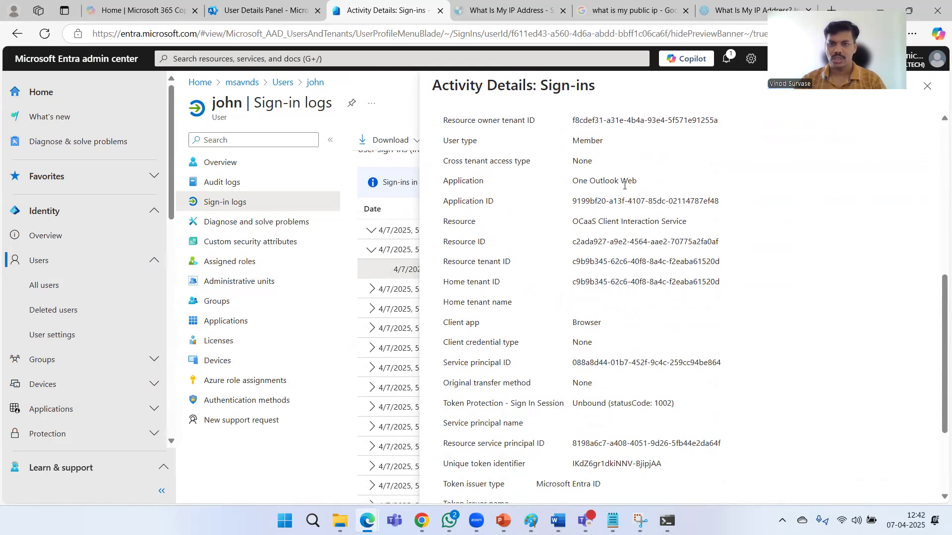
triple_click(625, 185)
left_click(783, 324)
scroll(790, 337, "down", 1)
scroll(790, 337, "down", 2)
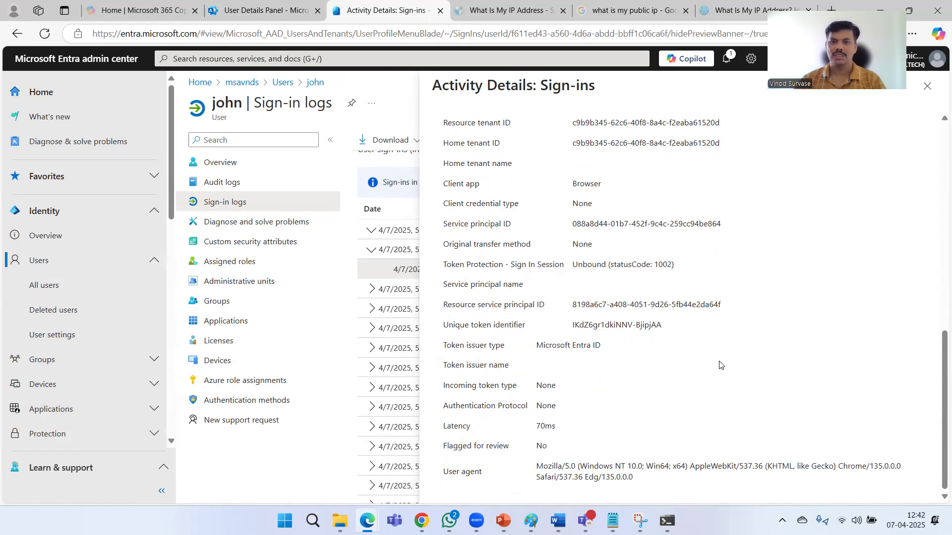
scroll(719, 365, "up", 10)
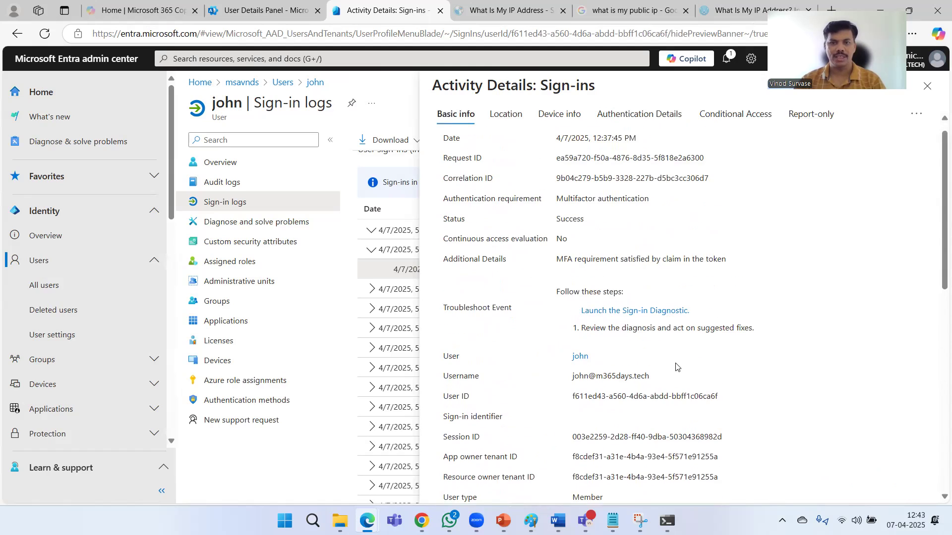
left_click(934, 88)
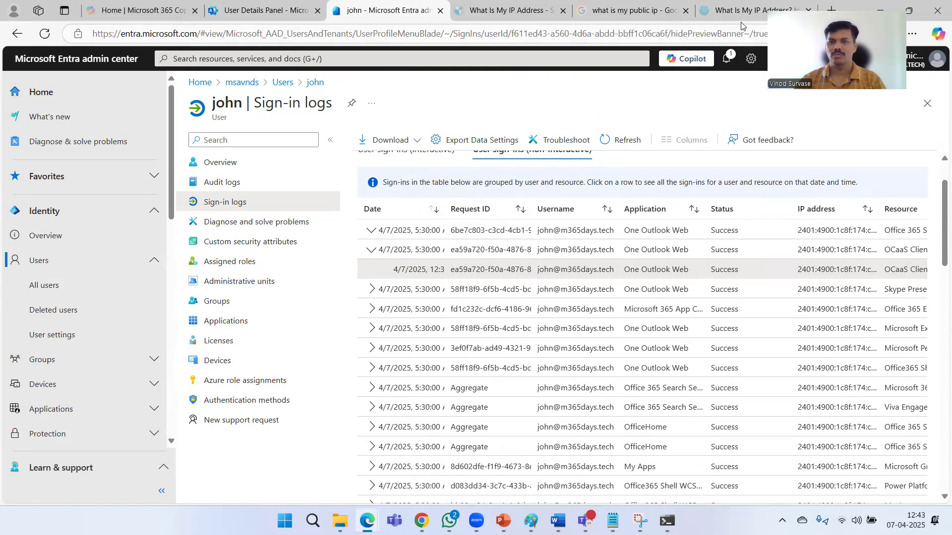